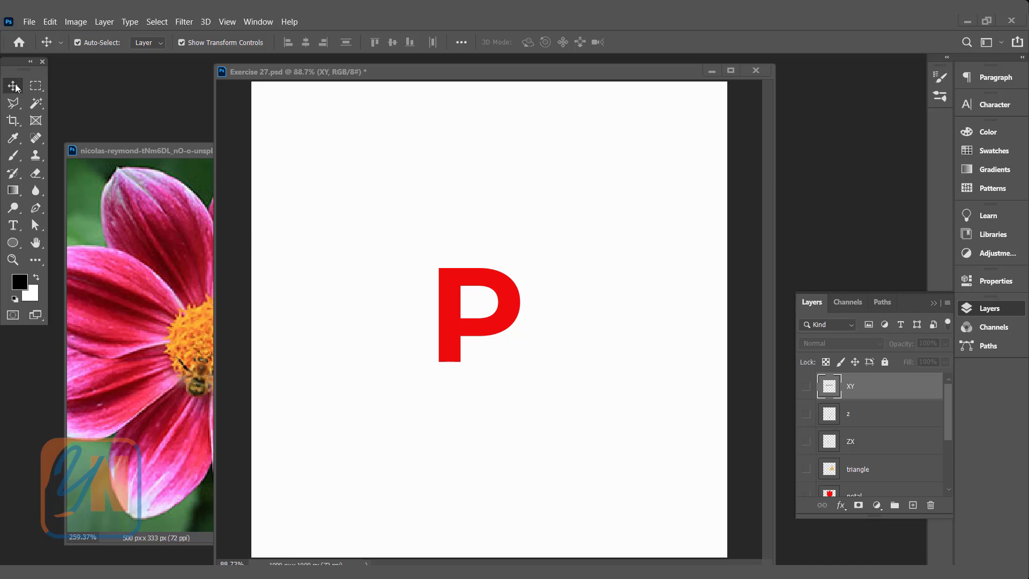
Look over the pen and shape tool variants and activate the Pen tool.
click(37, 209)
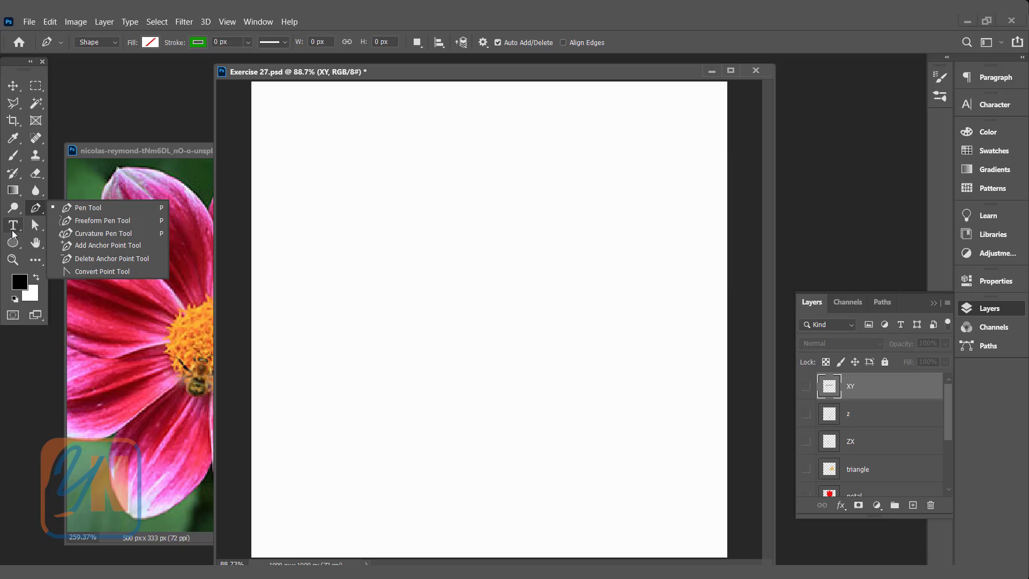
click(14, 243)
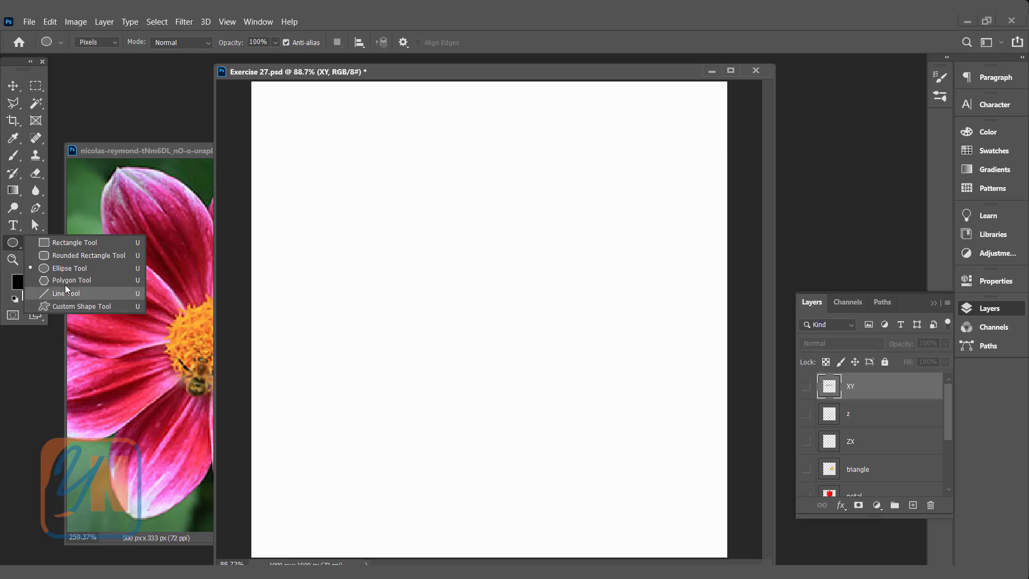
click(36, 210)
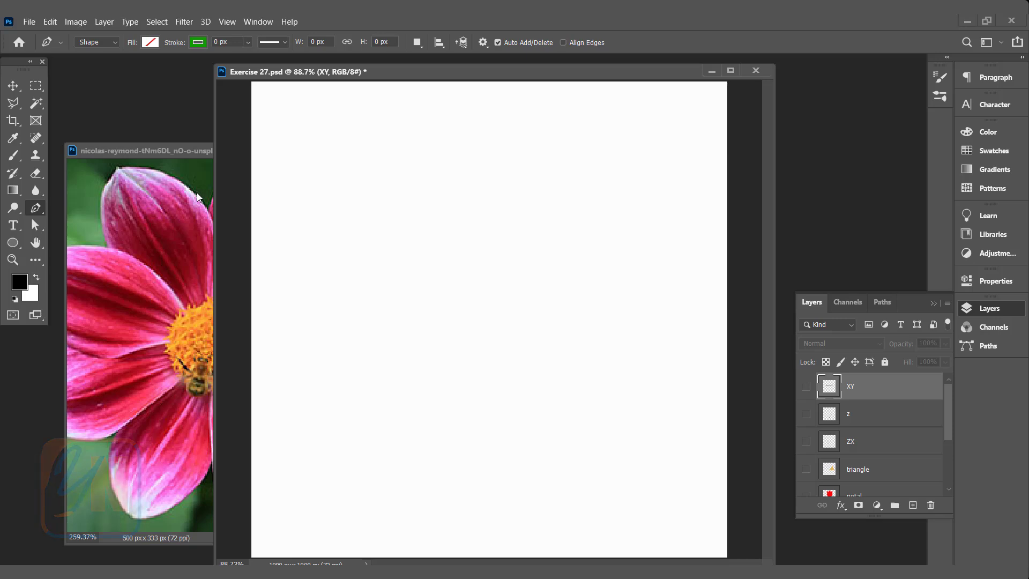
Magnify the flower photo to about 2670% to examine its individual pixels and return to Exercise 27.psd.
click(189, 249)
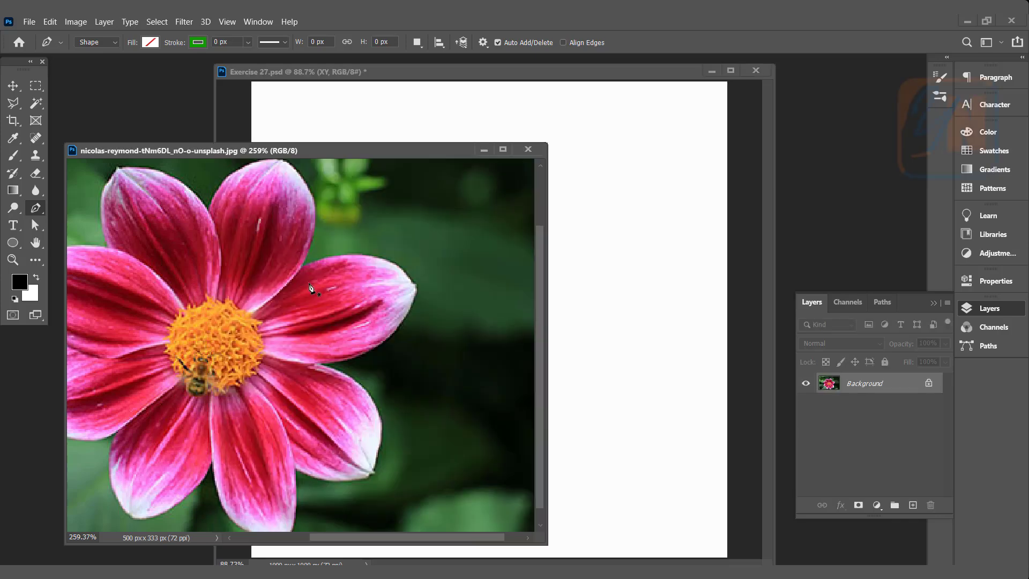
scroll(359, 259, up, 10)
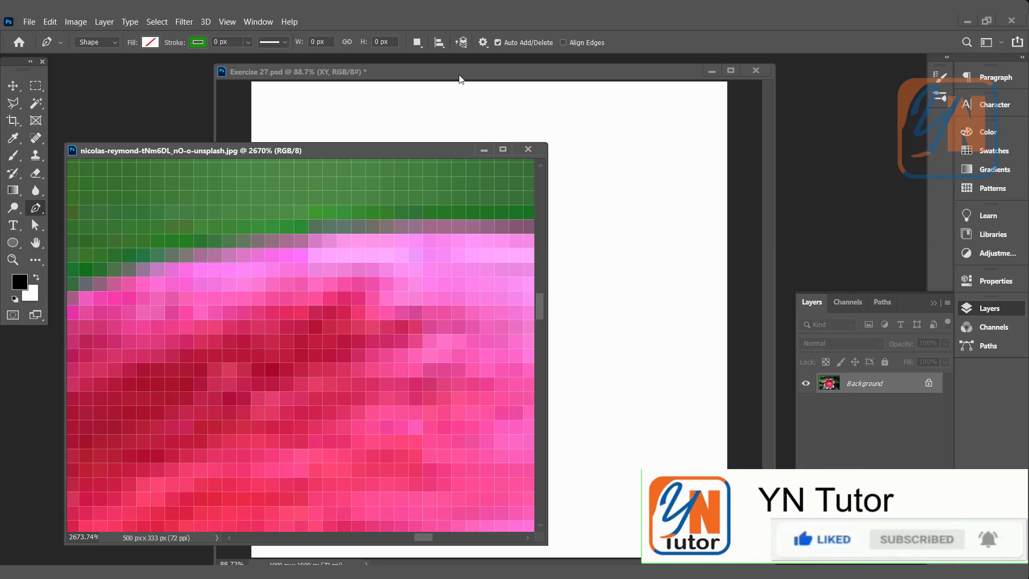
click(450, 89)
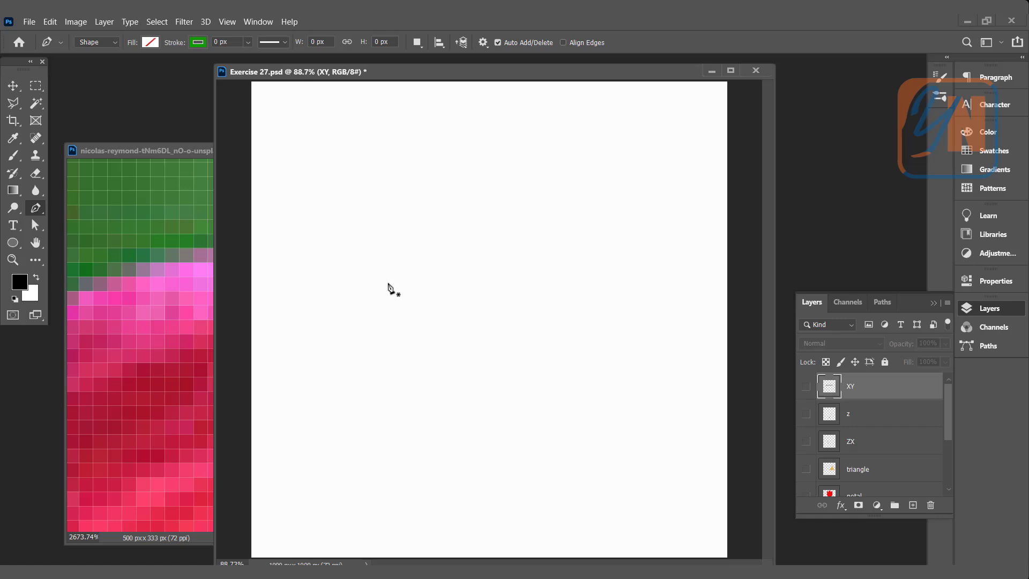
Show the XY, z and ZX layers to view the lines connecting points X, Y and Z.
click(806, 387)
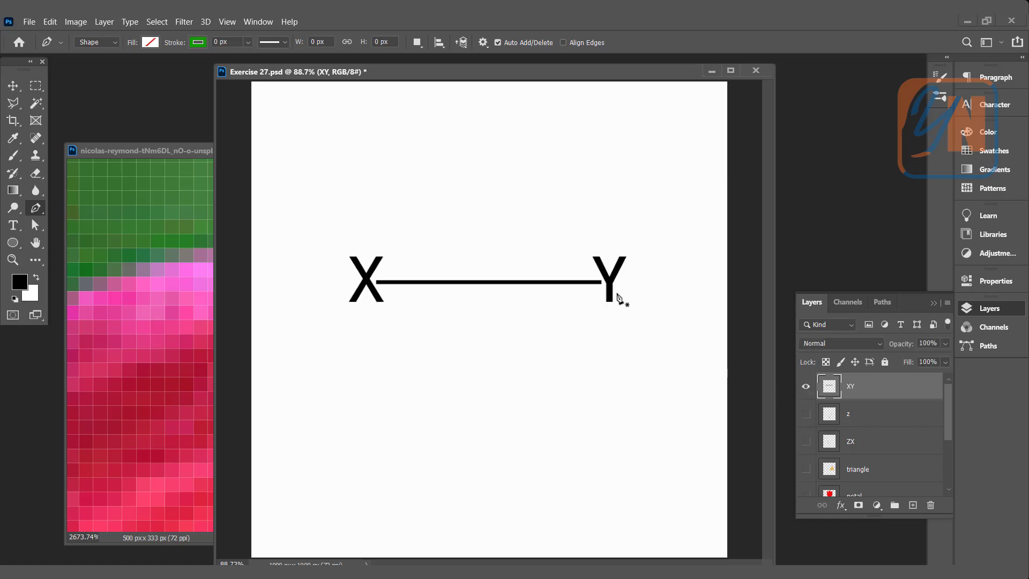
click(806, 415)
click(805, 441)
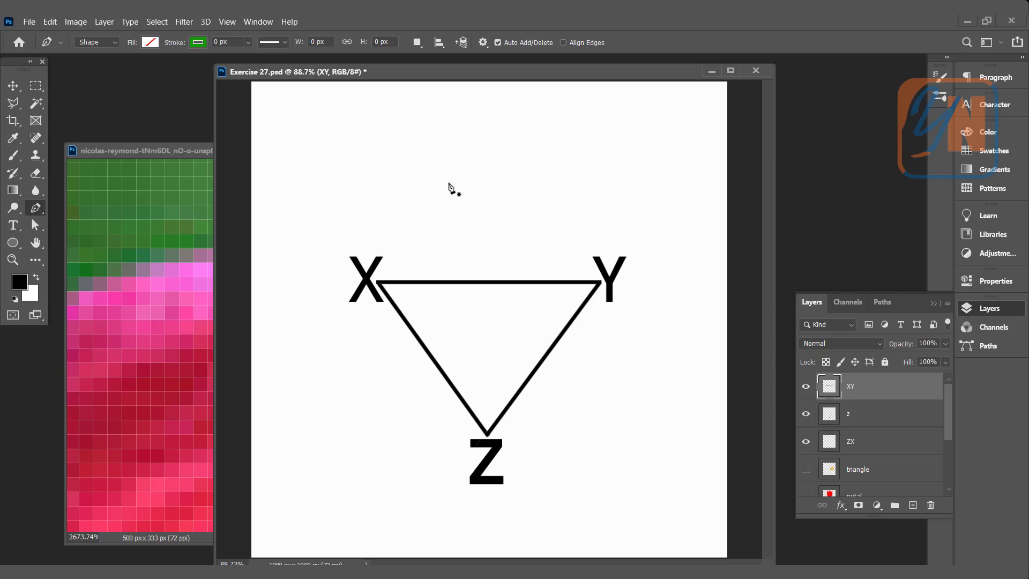
Hide the XY, z and ZX layers and show the triangle layer.
drag(806, 386, 806, 441)
click(806, 469)
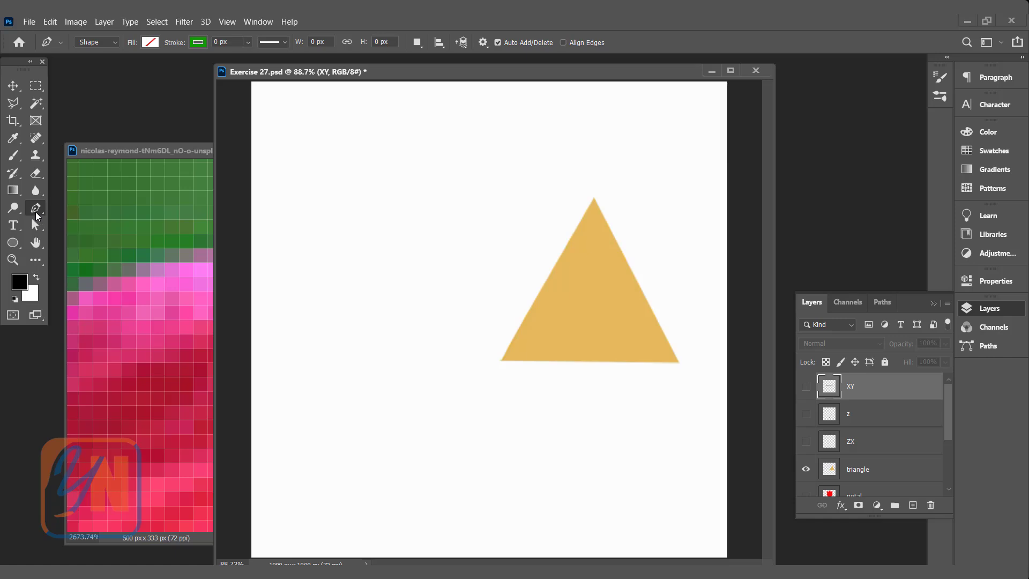
With the Pen tool in Path mode, trace a closed path around the three corners of the orange triangle on the triangle layer.
click(113, 43)
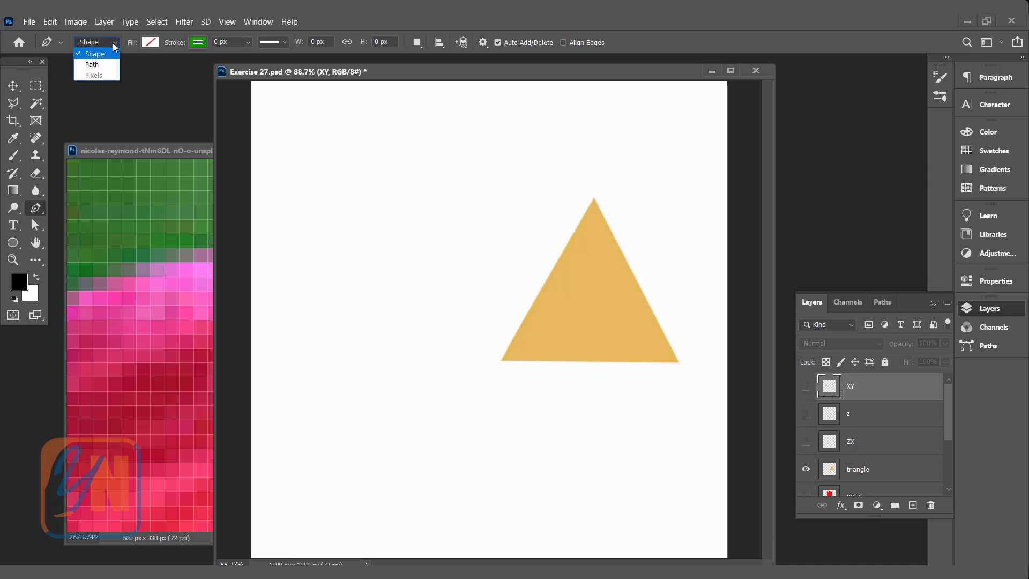
click(96, 65)
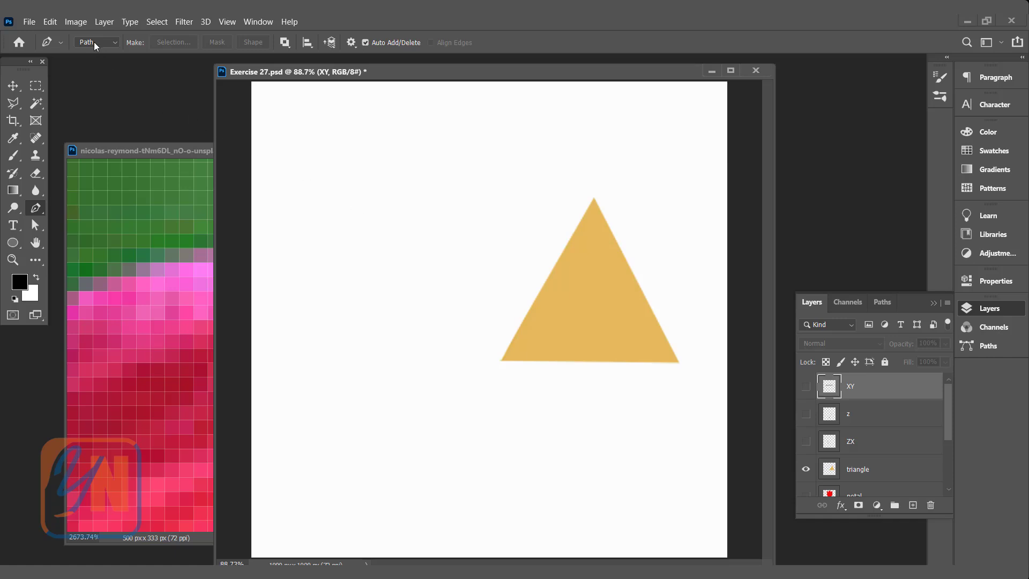
click(868, 472)
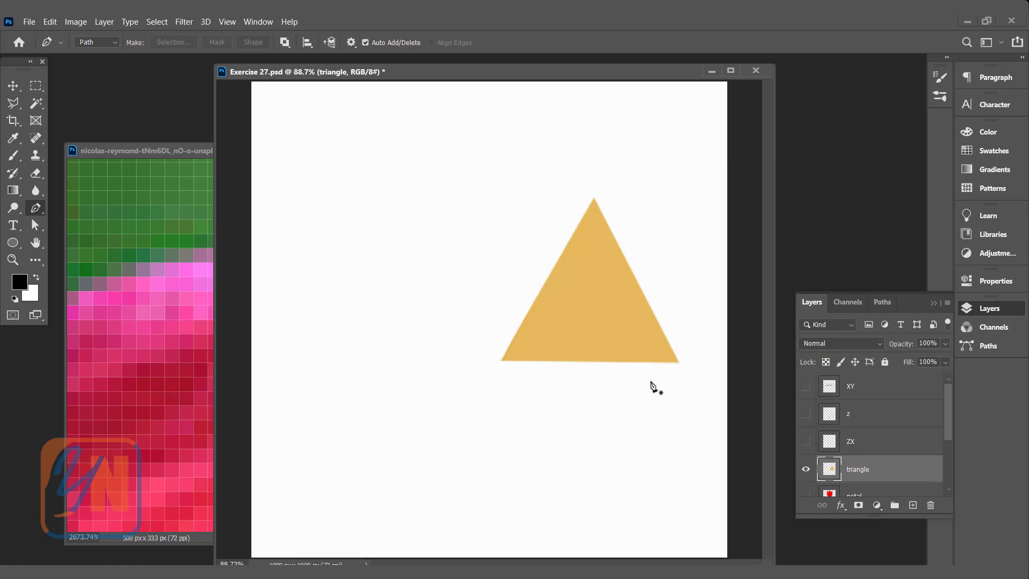
click(594, 198)
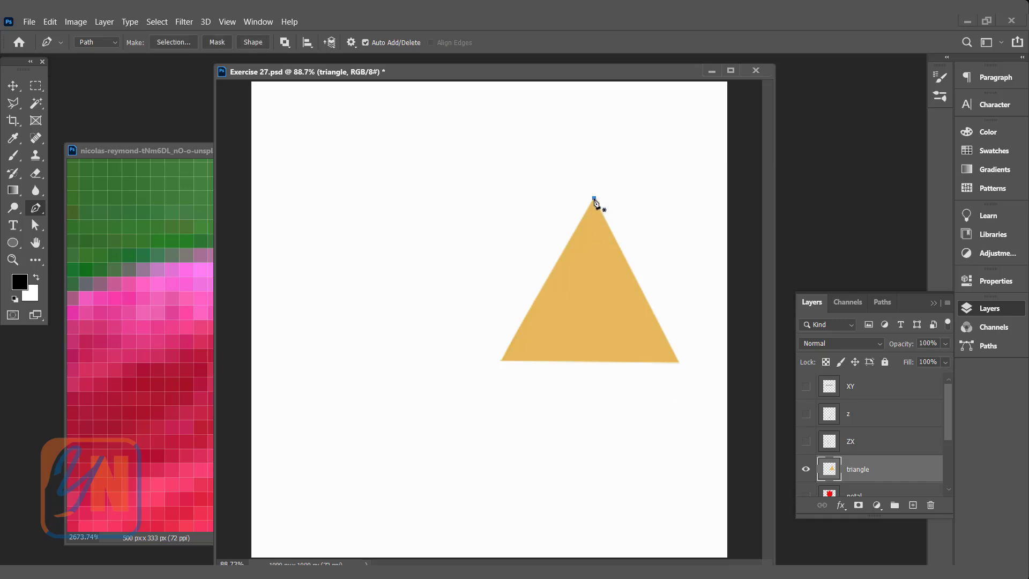
click(680, 362)
click(499, 362)
click(594, 198)
click(594, 200)
View the triangle's work path in the document's path list, deselecting and reselecting it.
click(883, 303)
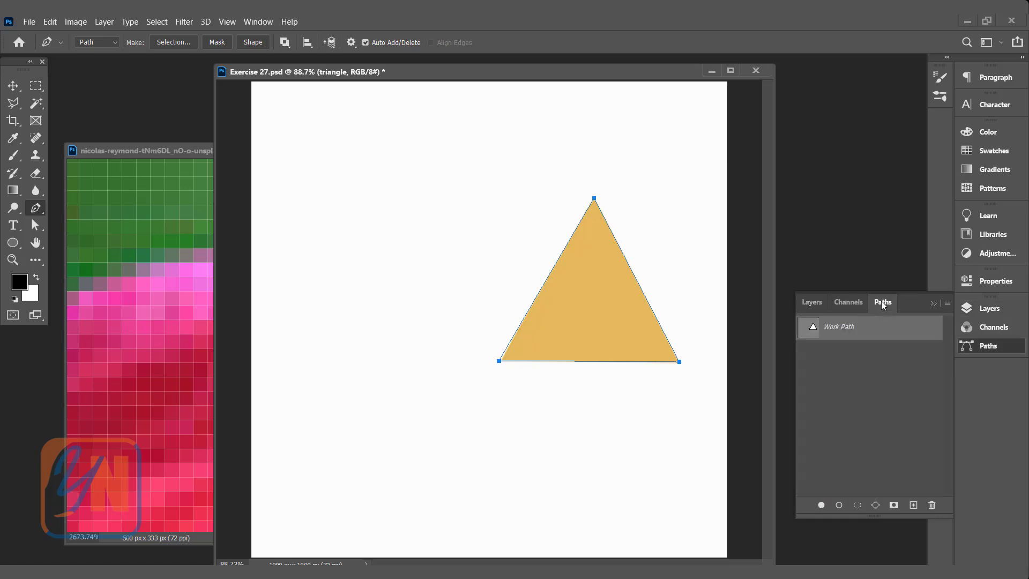
click(849, 379)
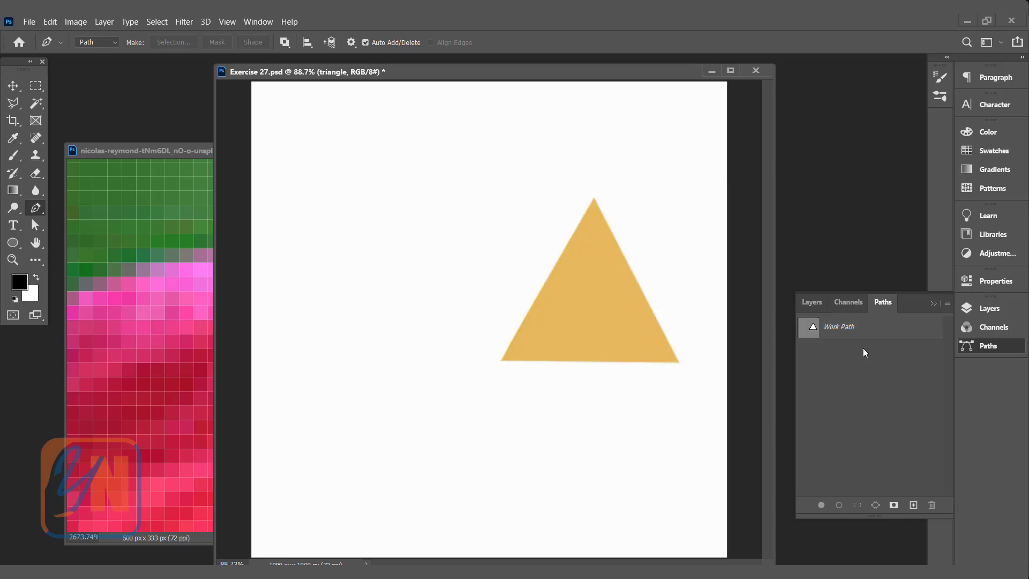
click(858, 330)
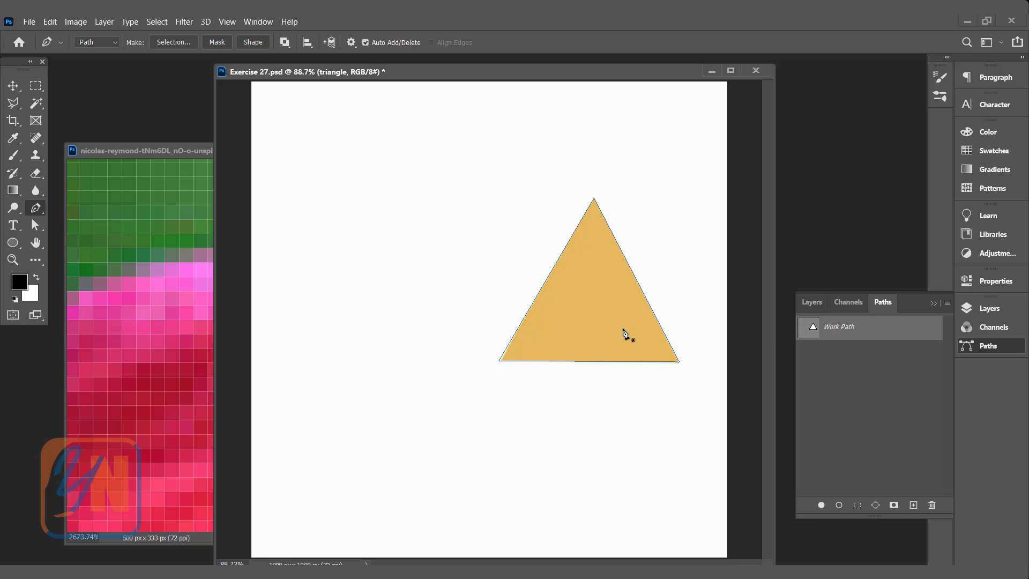
Select the whole triangle path with the Path Selection tool and look over the commands available for it.
click(35, 225)
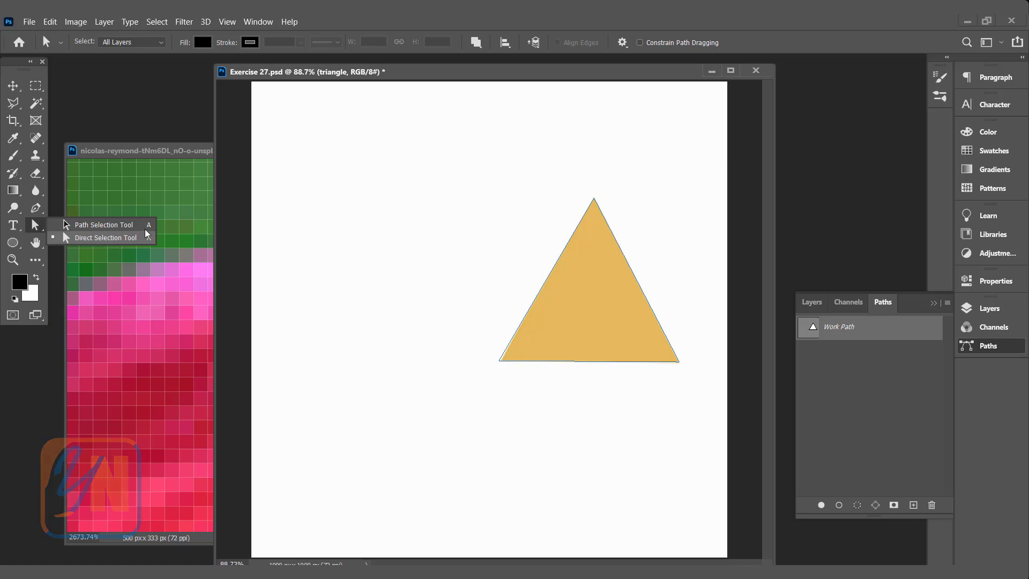
click(113, 230)
click(554, 268)
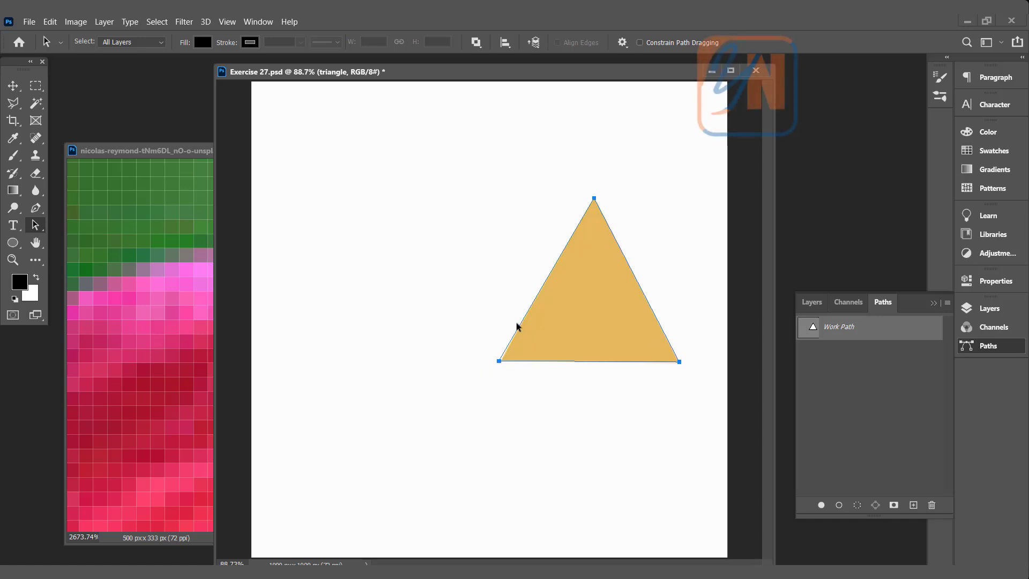
right_click(589, 229)
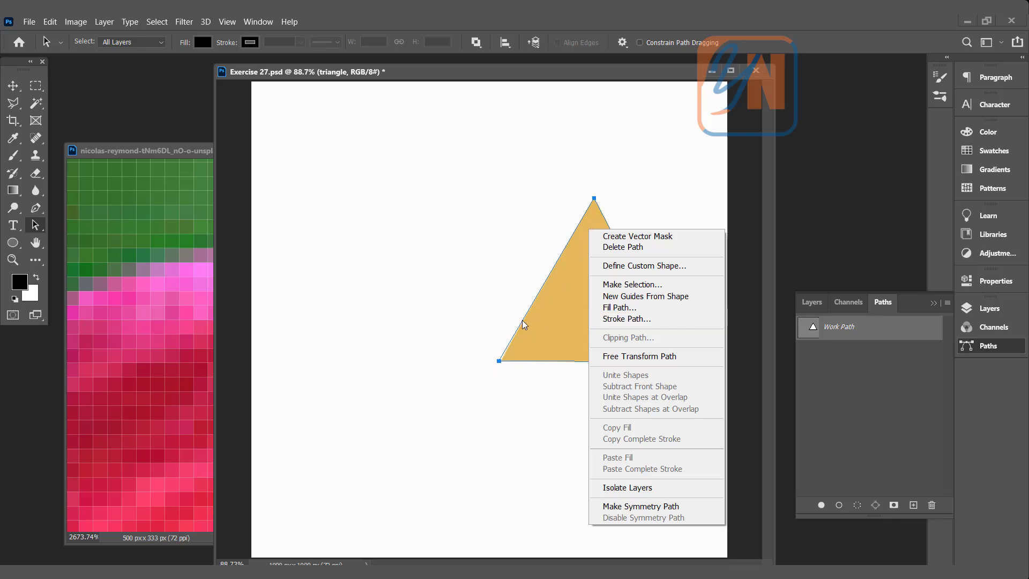
click(560, 316)
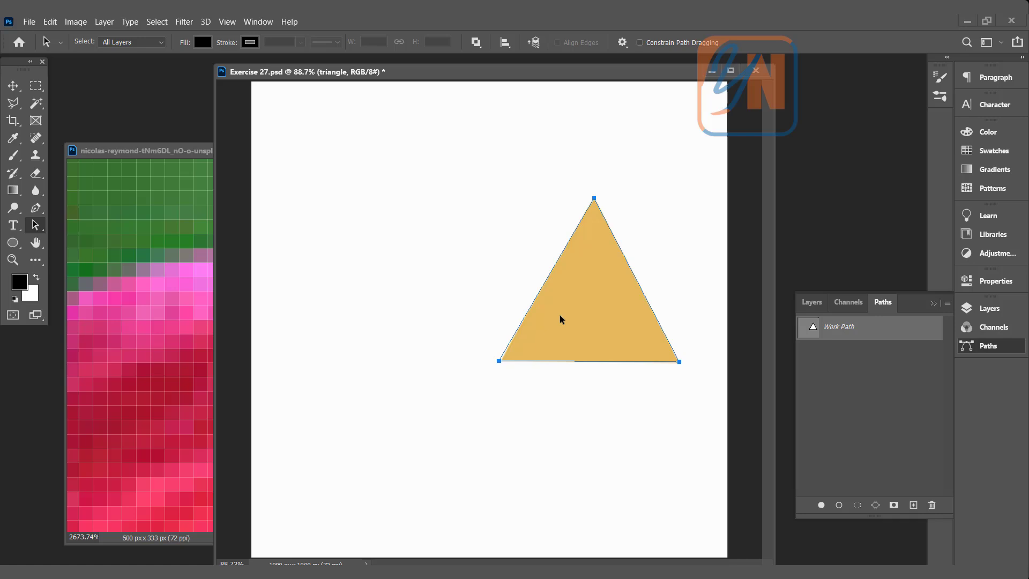
Create a Solid Color fill layer from the triangle path, using a golden orange with a hue of 40°.
click(813, 303)
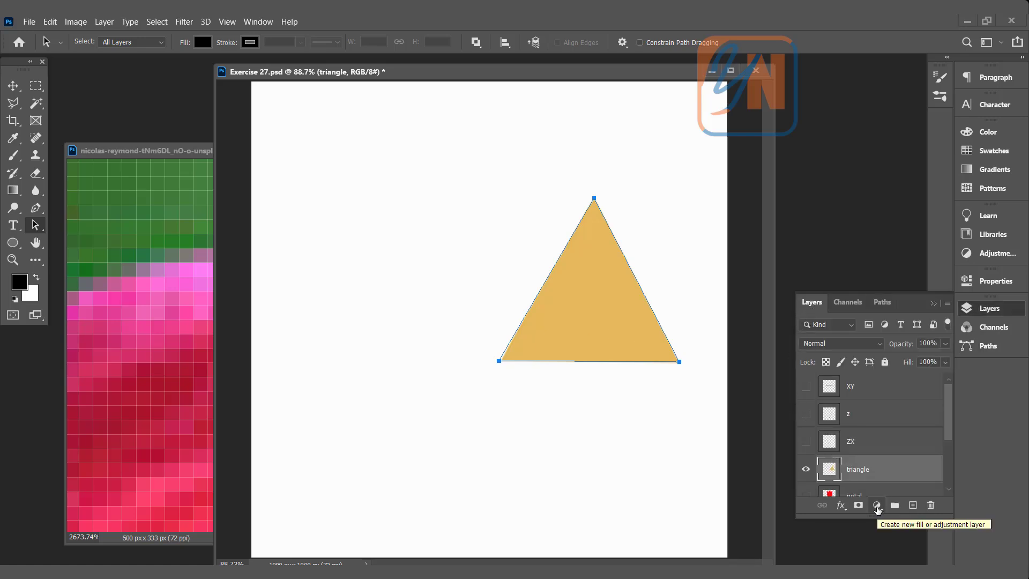
click(877, 505)
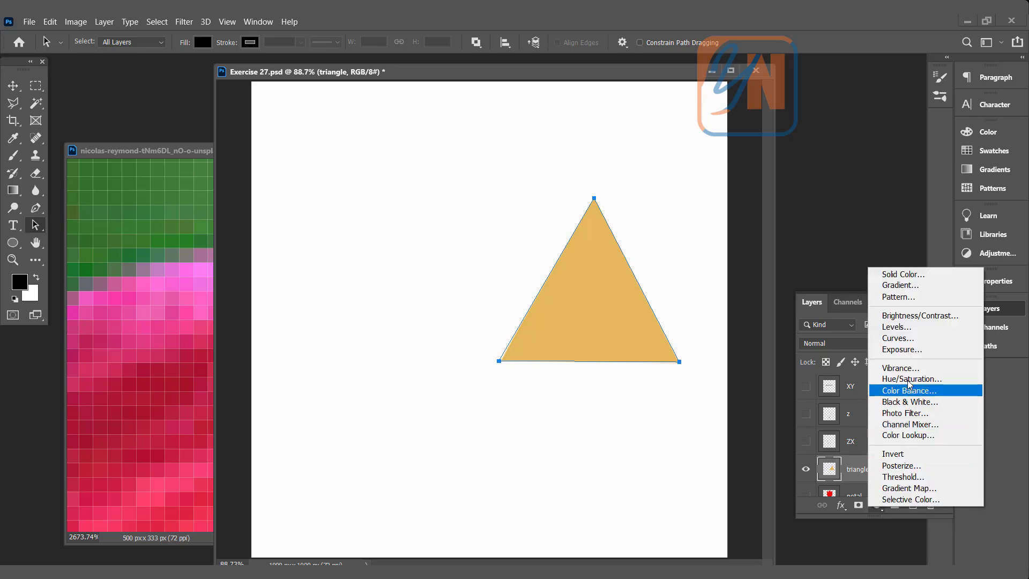
click(894, 275)
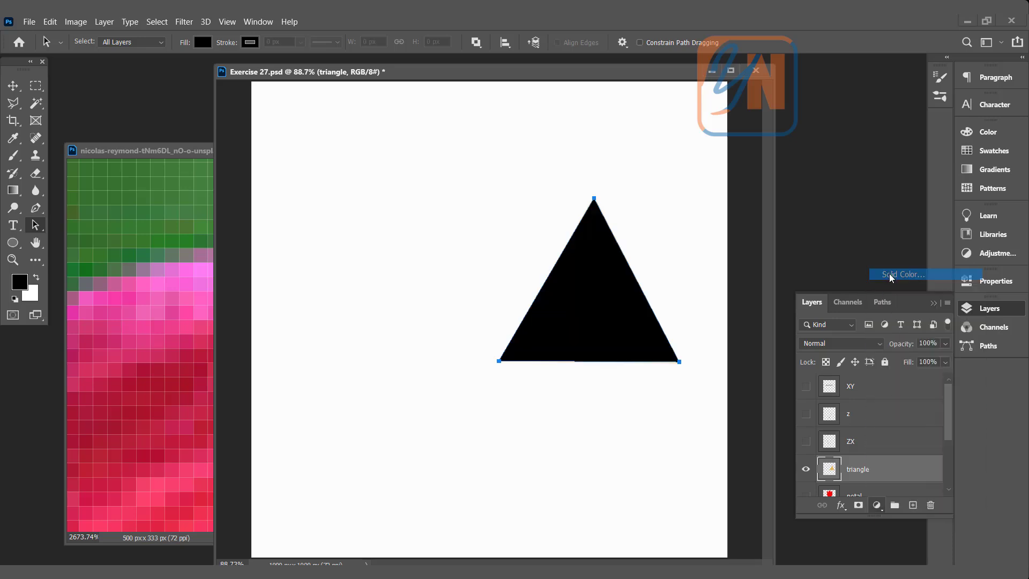
click(861, 344)
click(780, 251)
click(797, 208)
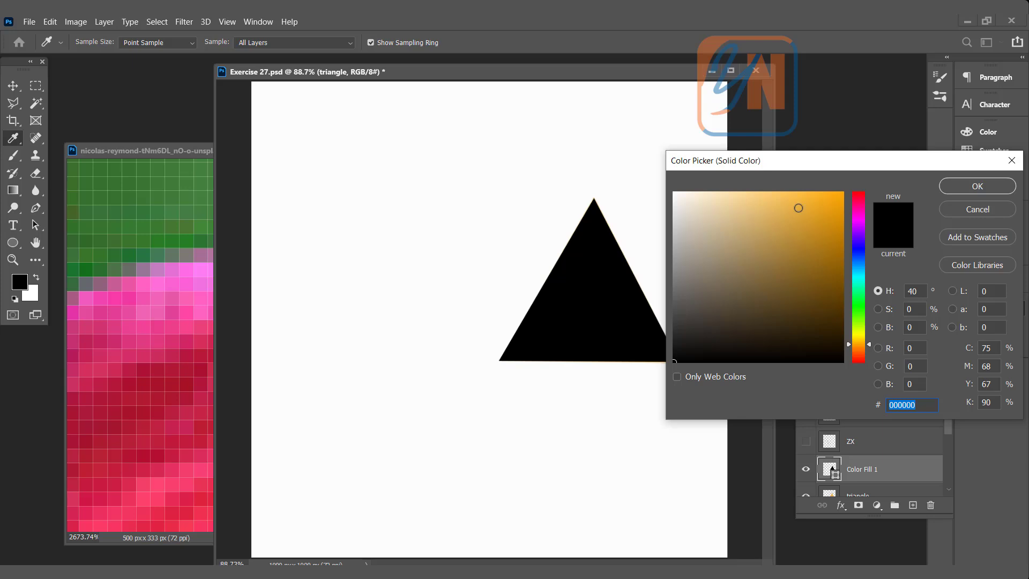
click(966, 186)
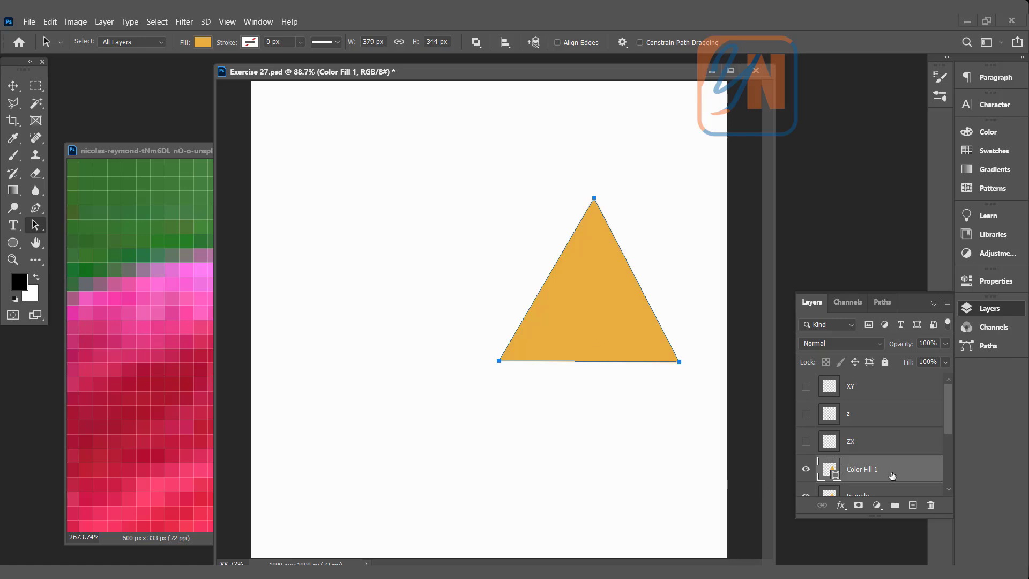
Check the fill layer's shape path and move the filled vector triangle to the left of the original triangle.
click(882, 303)
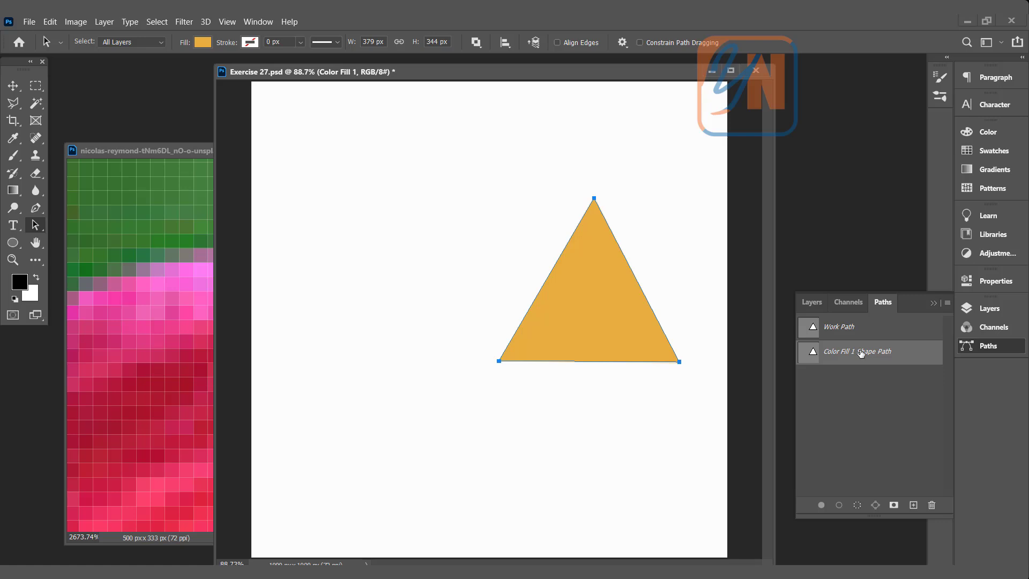
click(811, 303)
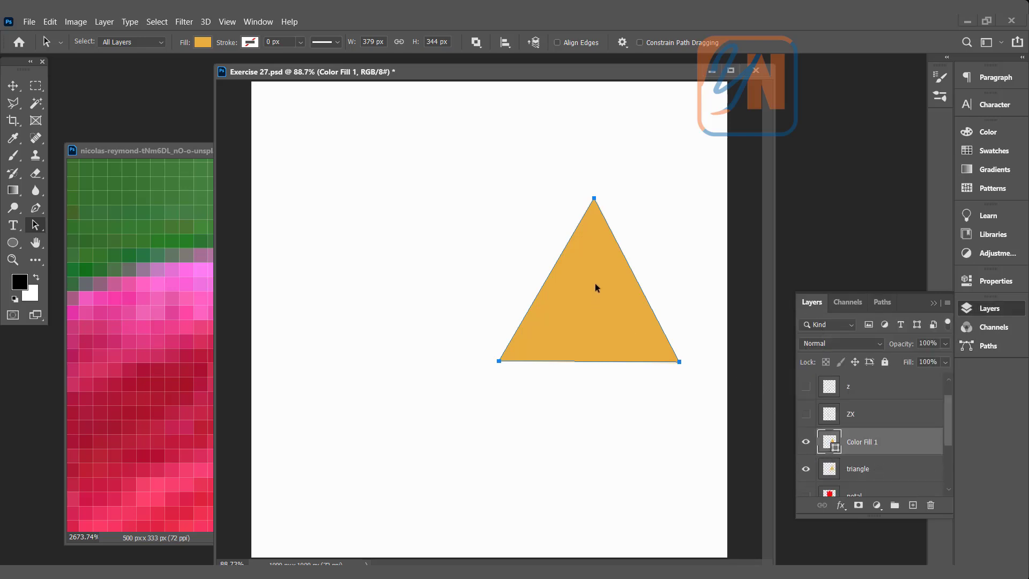
drag(597, 288, 391, 289)
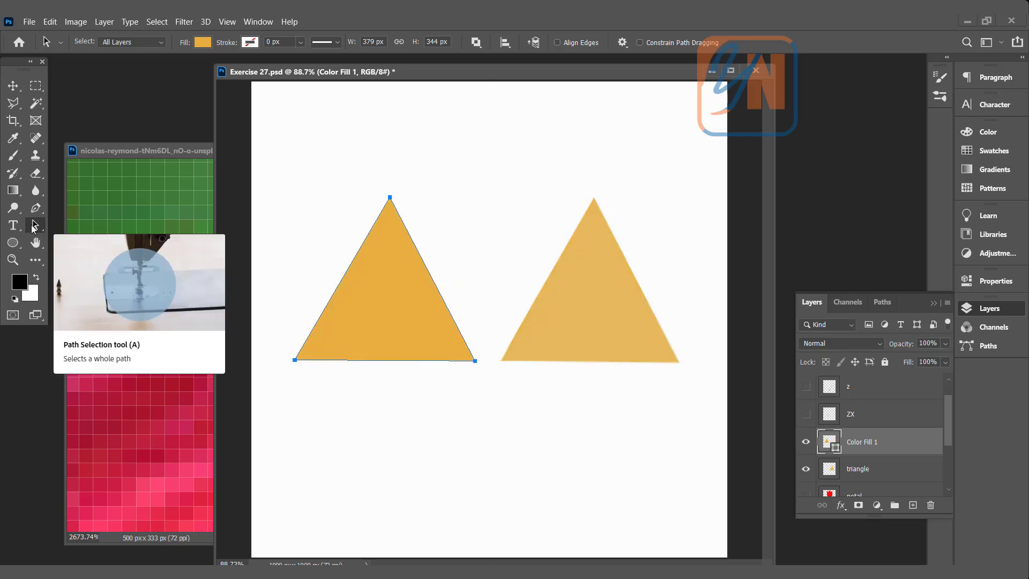
Slightly enlarge the raster triangle on the triangle layer with the Move tool's transform controls and apply the scaling.
click(857, 470)
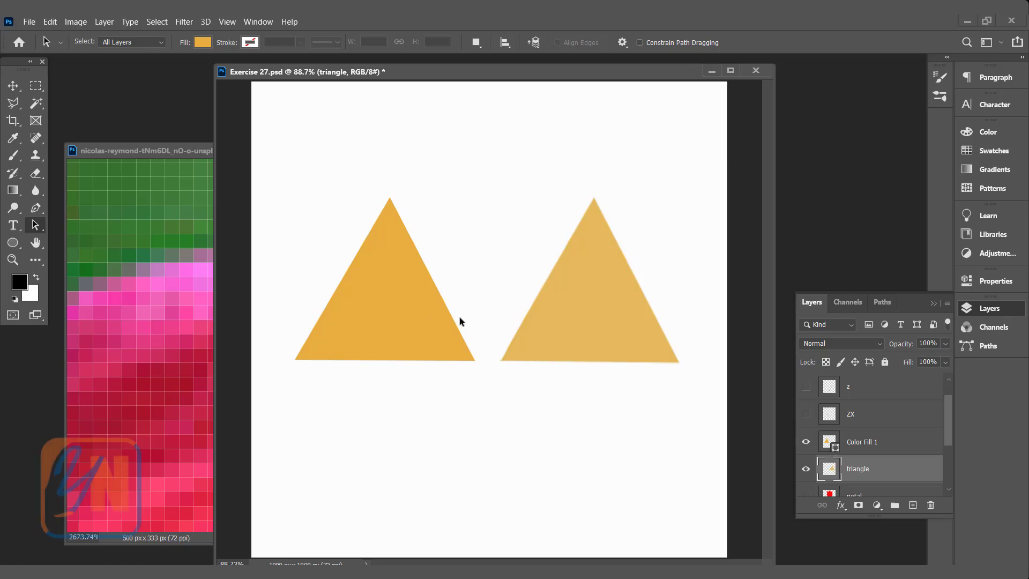
click(556, 326)
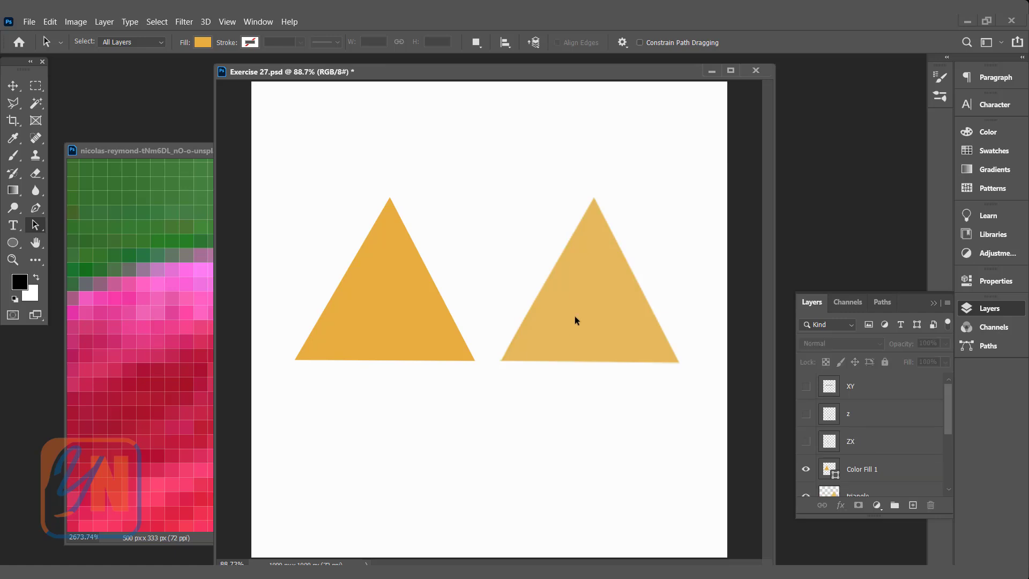
click(13, 86)
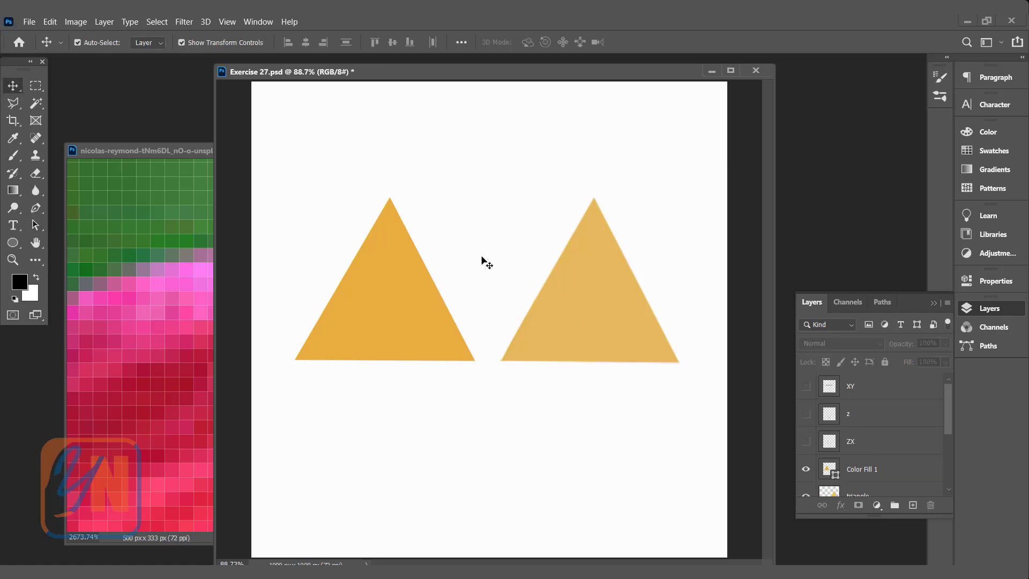
click(606, 320)
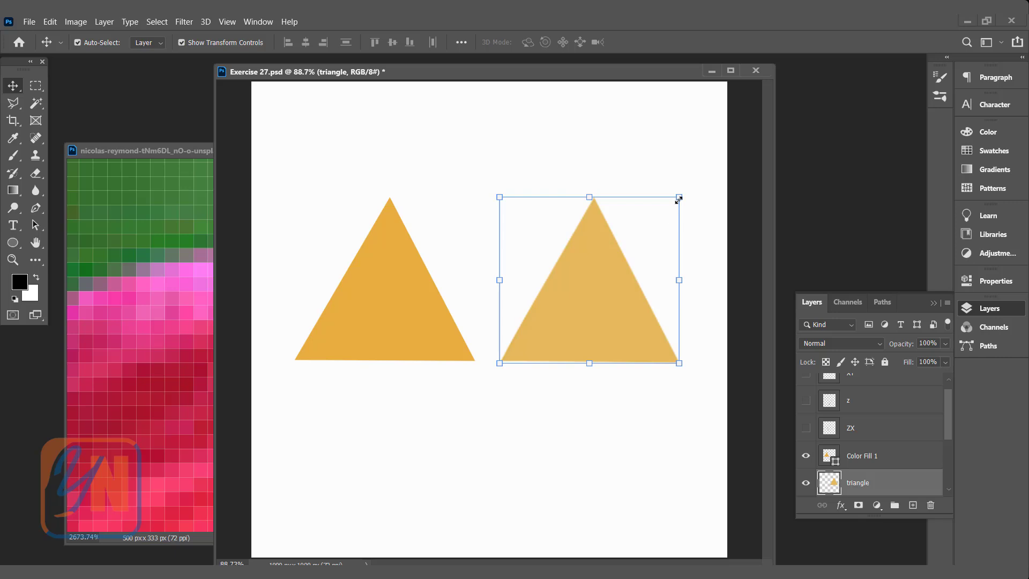
mouse_move(679, 198)
mouse_down()
mouse_move(659, 227)
mouse_move(558, 279)
mouse_move(526, 371)
mouse_move(619, 252)
mouse_move(692, 191)
mouse_up()
key(Return)
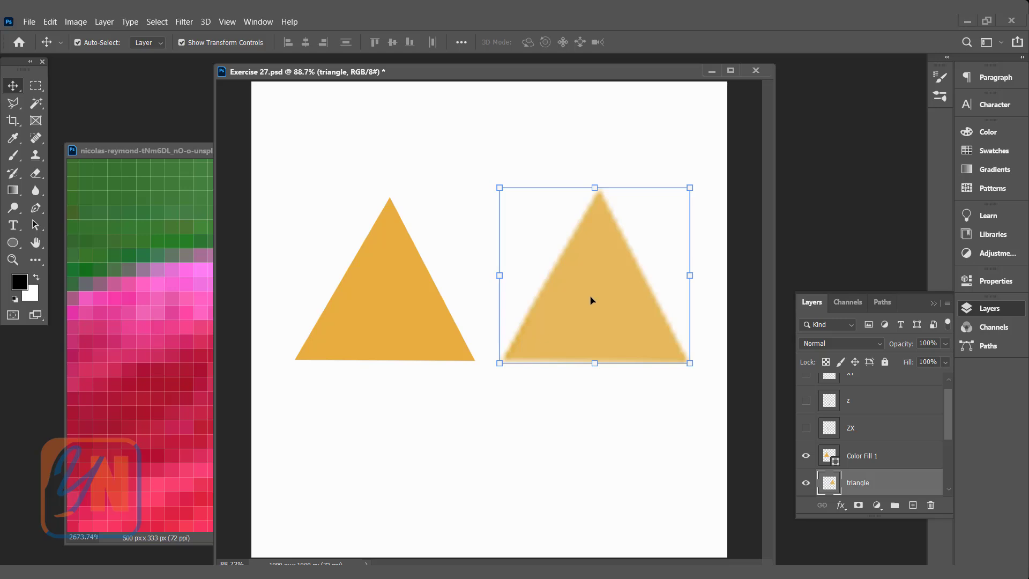
Scale the vector triangle on the Color Fill 1 layer up to about 108% and apply the transformation.
click(397, 302)
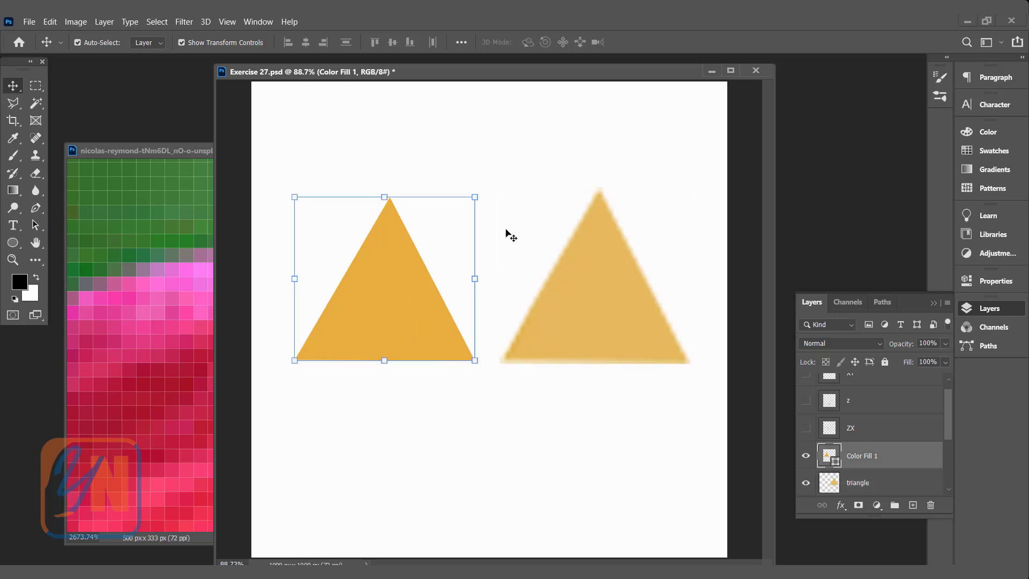
drag(474, 195, 524, 215)
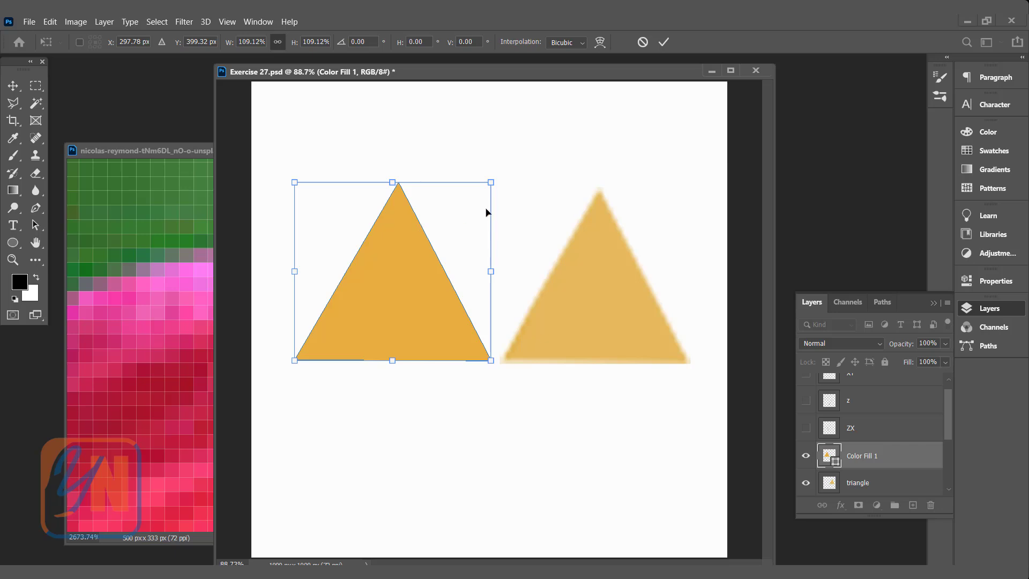
mouse_move(490, 181)
mouse_down()
mouse_move(315, 353)
mouse_move(412, 300)
mouse_move(526, 197)
mouse_move(489, 184)
mouse_up()
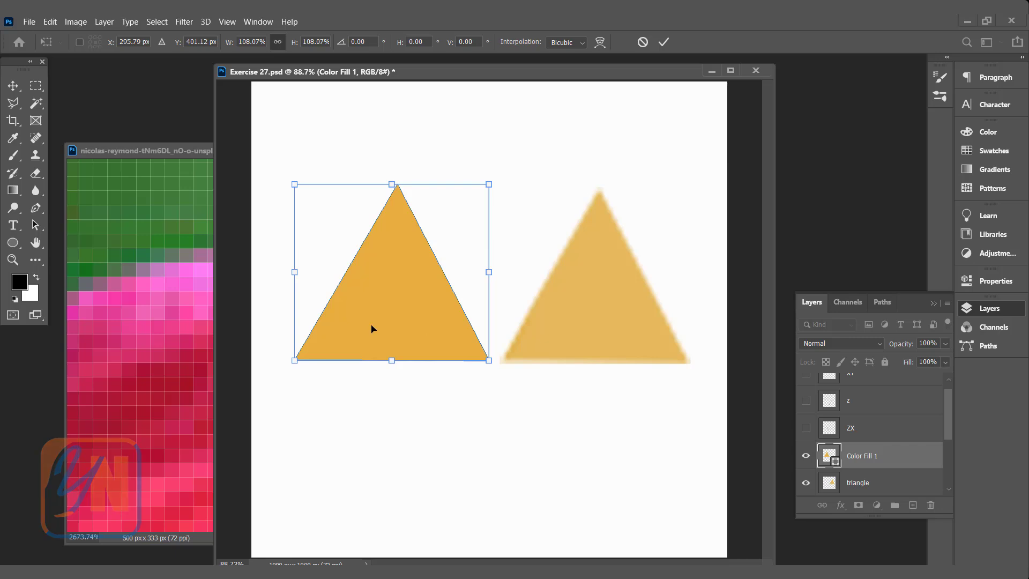
key(Return)
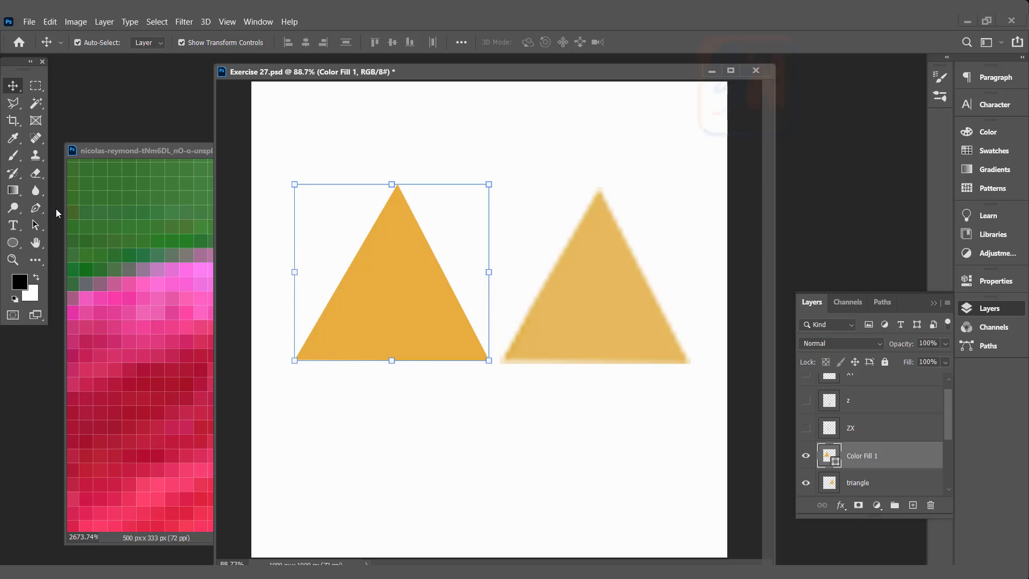
Select the whole path of the vector triangle with the Path Selection tool.
click(35, 209)
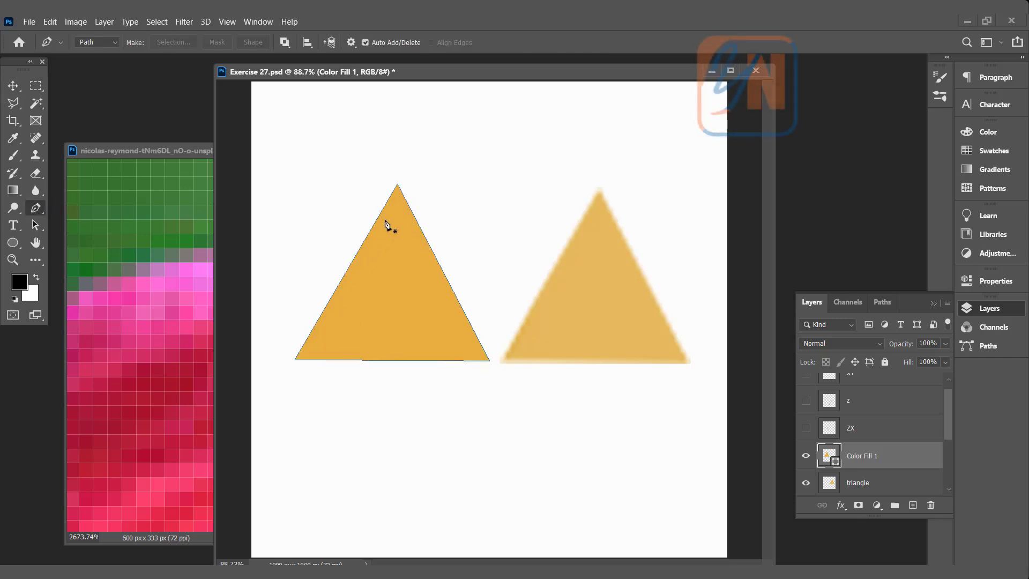
click(35, 225)
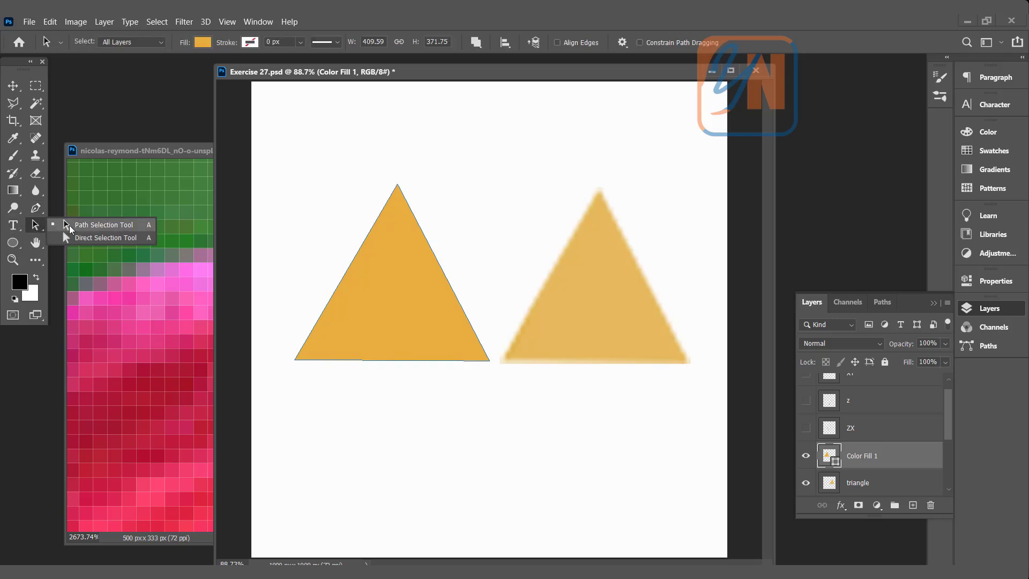
click(74, 226)
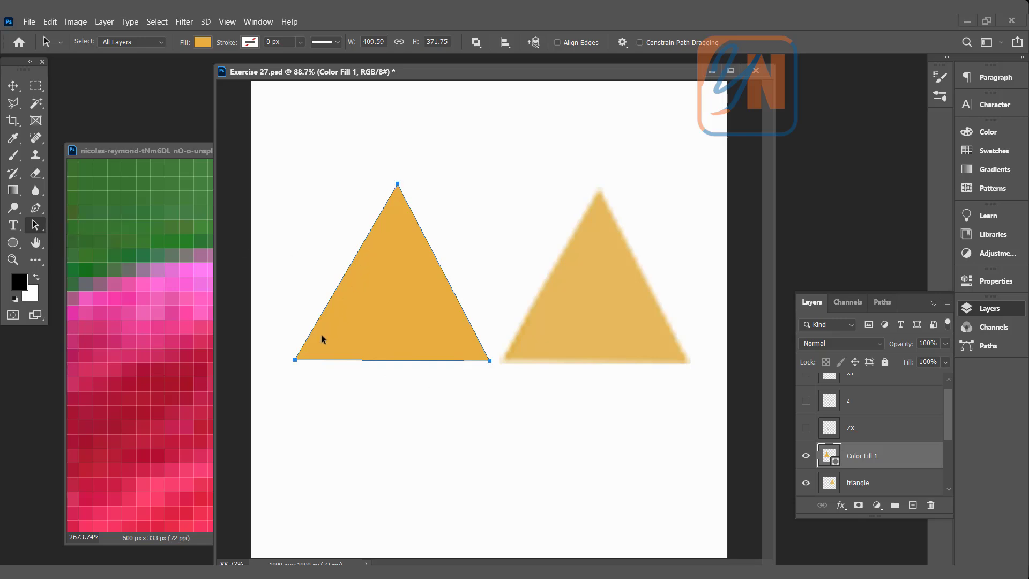
Try adding anchor points along the vector triangle's edges with the Pen tool and undo each addition.
click(36, 208)
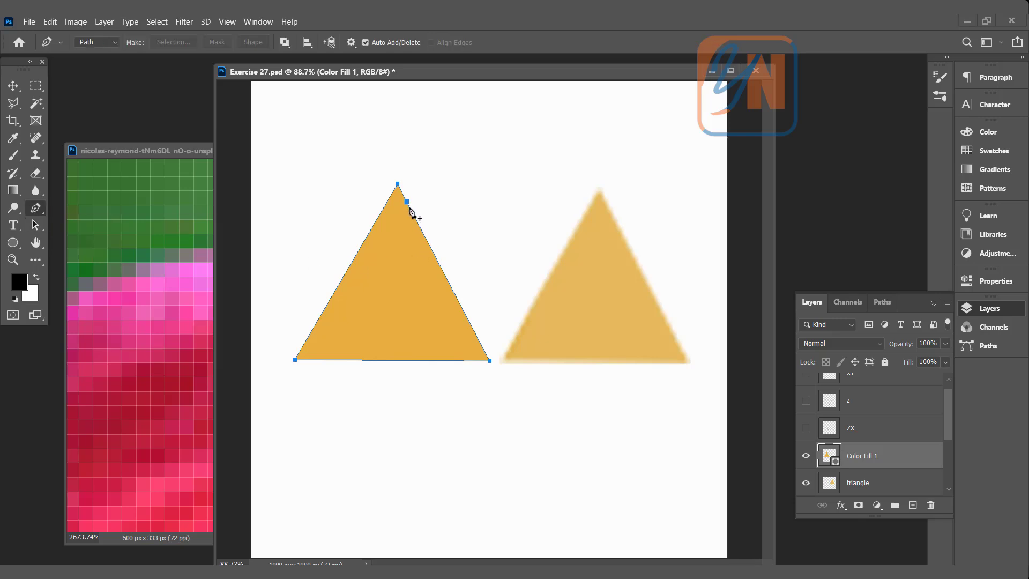
click(445, 276)
key(ctrl+z)
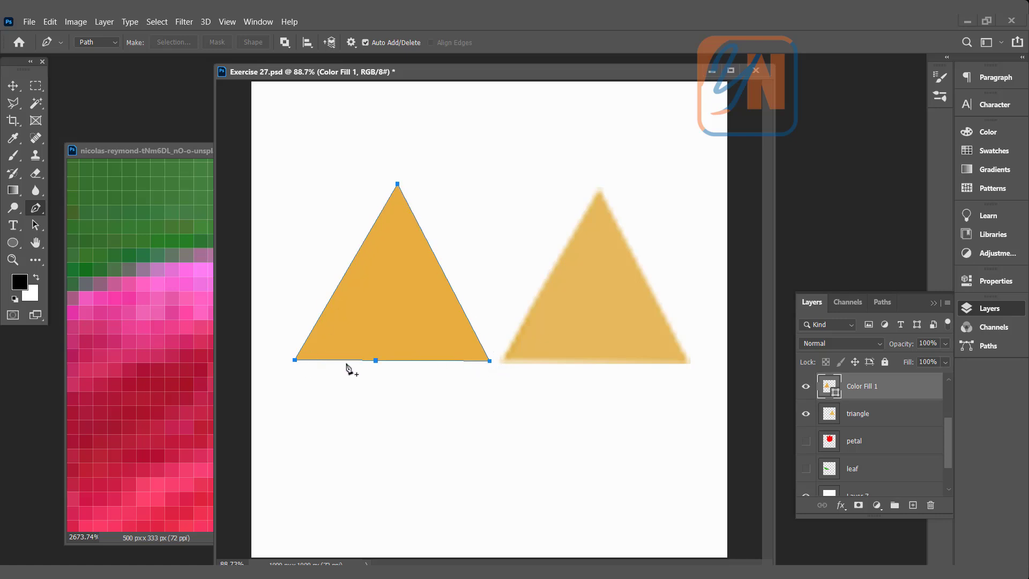
click(304, 342)
key(ctrl+z)
Try adding anchor points on the vector triangle's right edge and deleting them again with the Pen tool.
click(440, 266)
drag(441, 270, 445, 277)
click(445, 276)
click(445, 276)
click(464, 310)
click(445, 276)
click(446, 276)
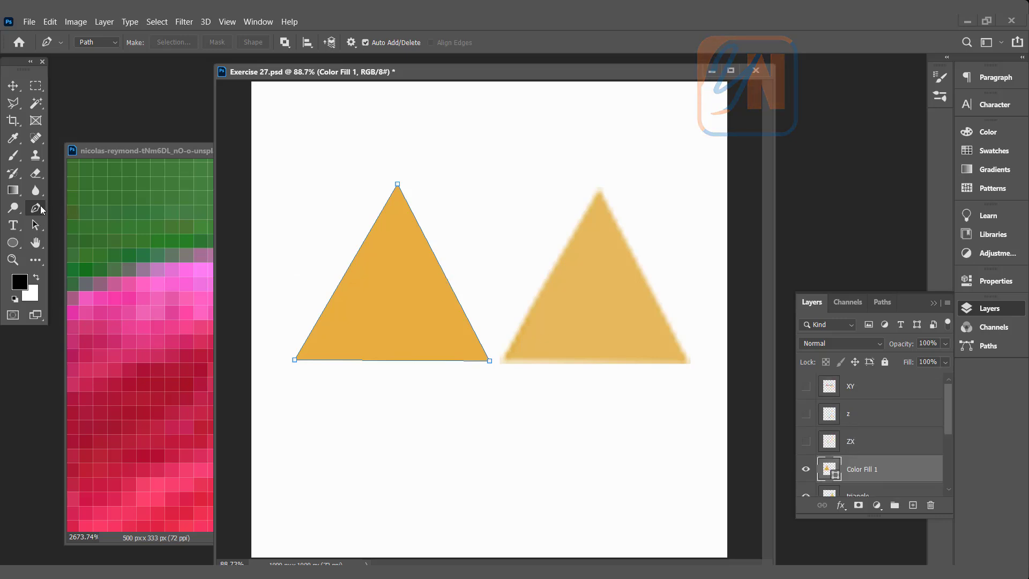
Look over the Pen tool variants and add an anchor point midway on the vector triangle's right edge with the standard Pen tool.
right_click(38, 209)
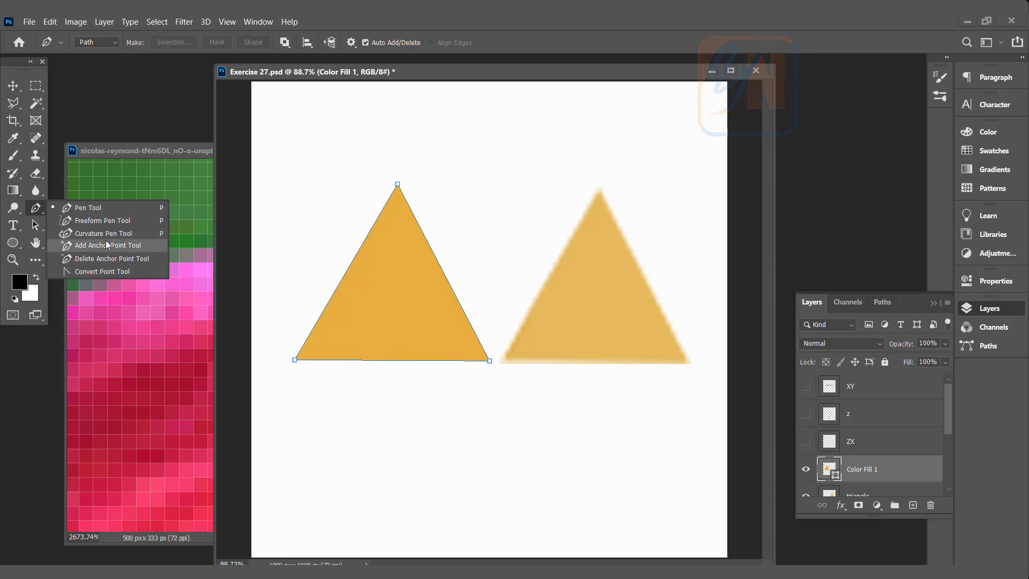
click(90, 263)
right_click(38, 208)
click(53, 207)
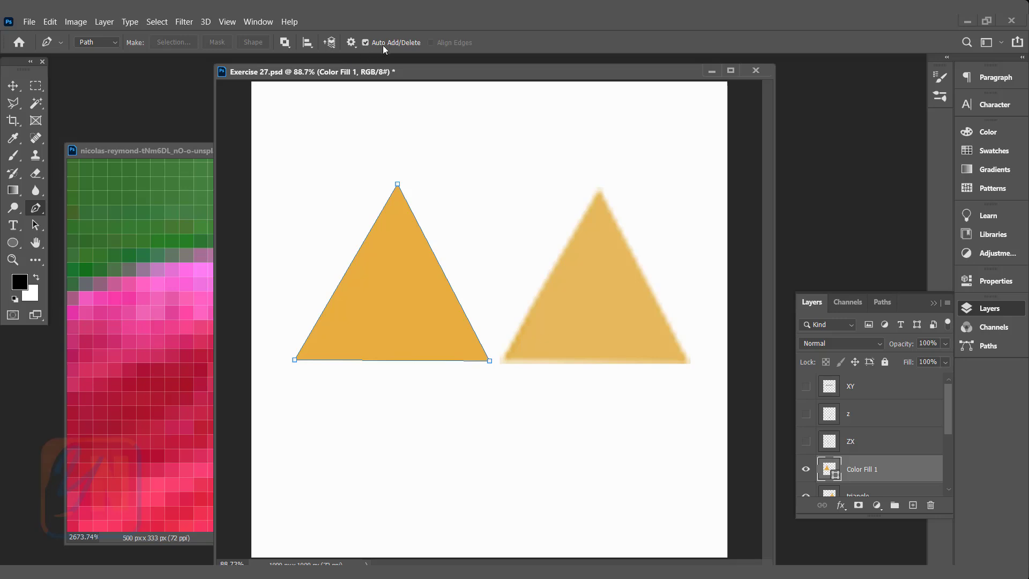
click(443, 272)
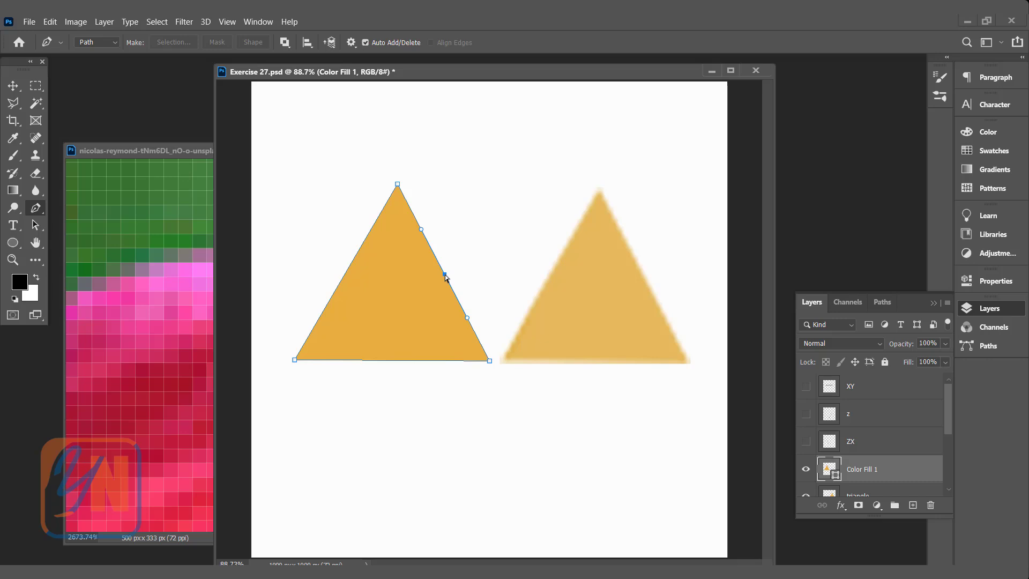
Try pulling the right edge's middle anchor point outward to curve the side, and undo the move.
drag(445, 276, 480, 255)
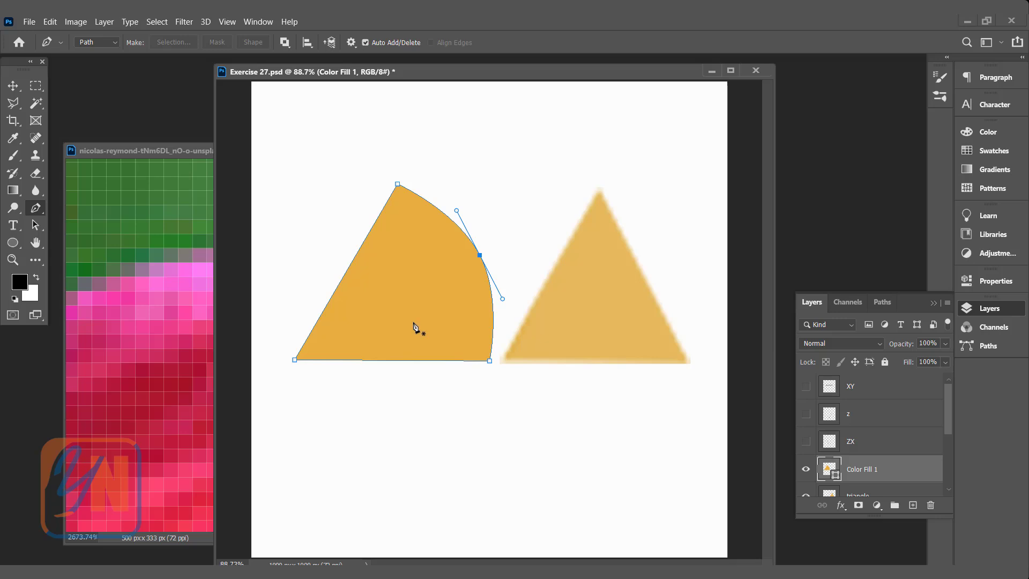
key(ctrl+z)
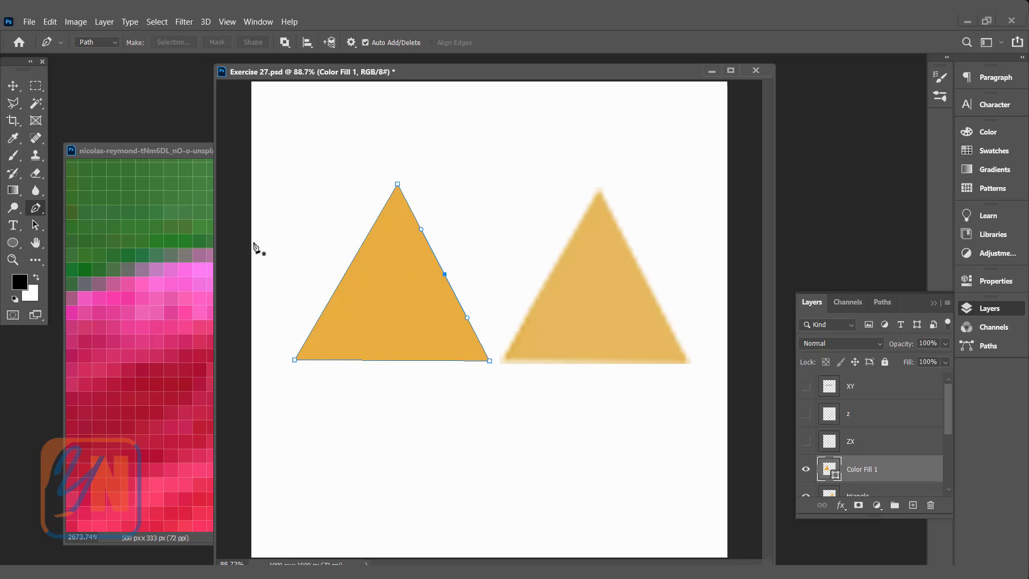
right_click(36, 209)
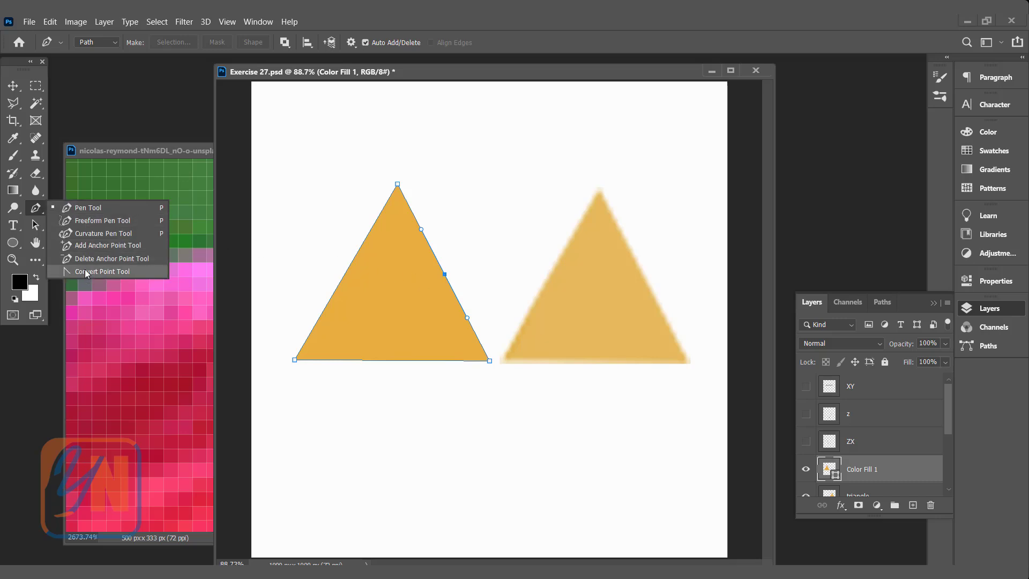
click(447, 70)
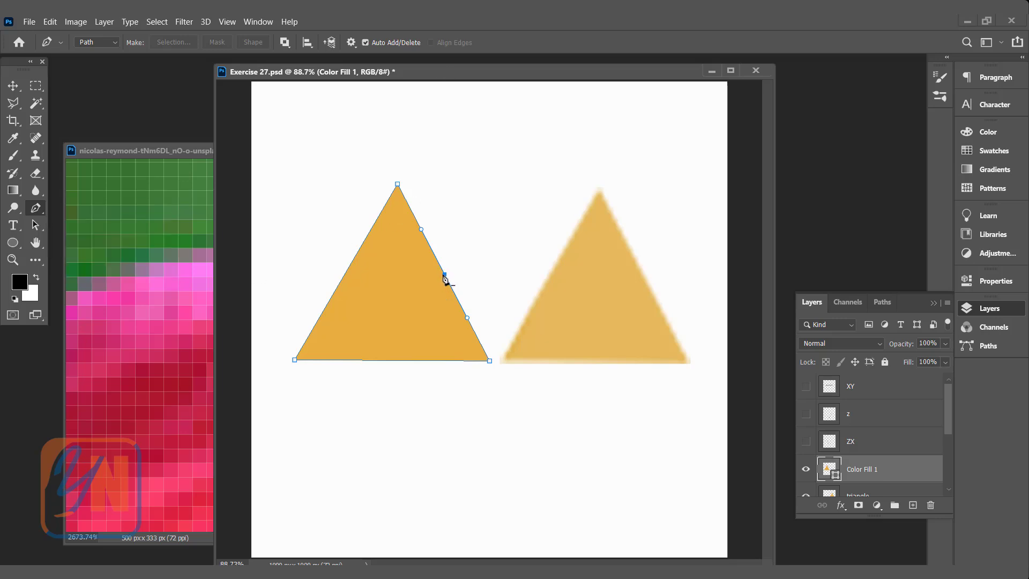
Convert the middle anchor point on the triangle's right edge into a corner point without handles.
key(alt)
click(472, 327)
alt+click(445, 275)
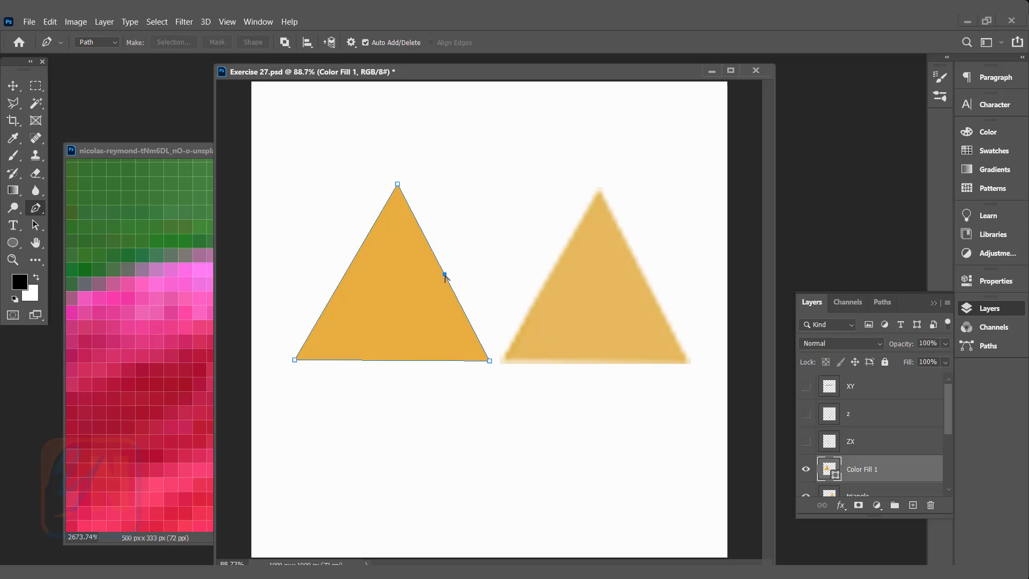
Try moving the right edge's corner point outward to form a straight-sided shape, and undo the change.
drag(445, 276, 498, 245)
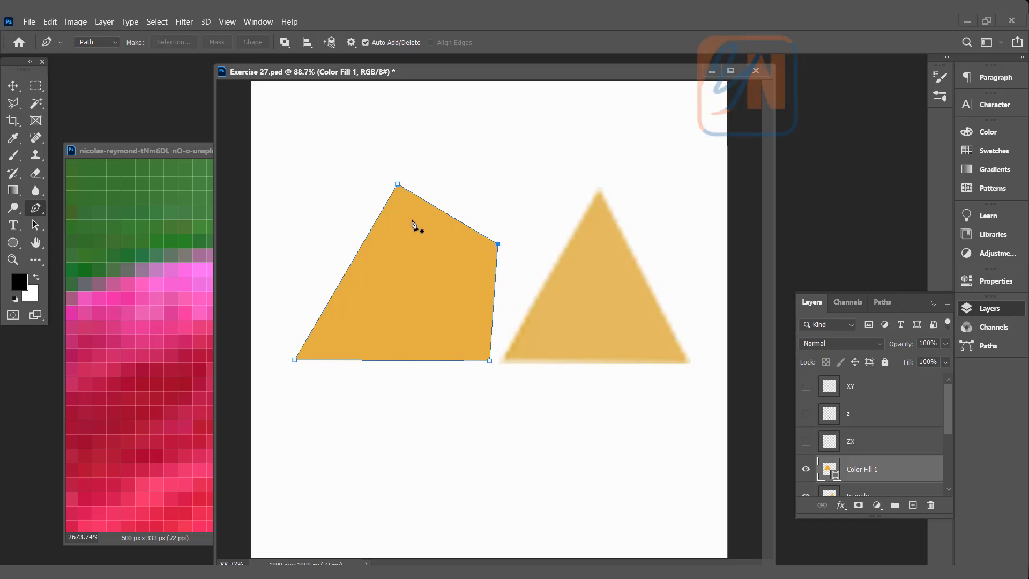
key(ctrl+z)
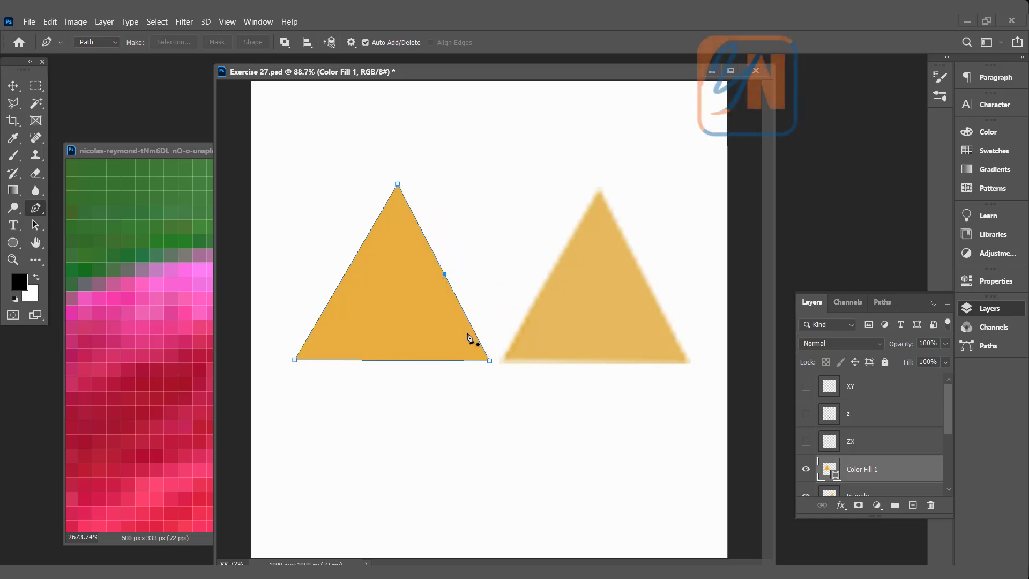
click(453, 293)
key(ctrl+alt+z)
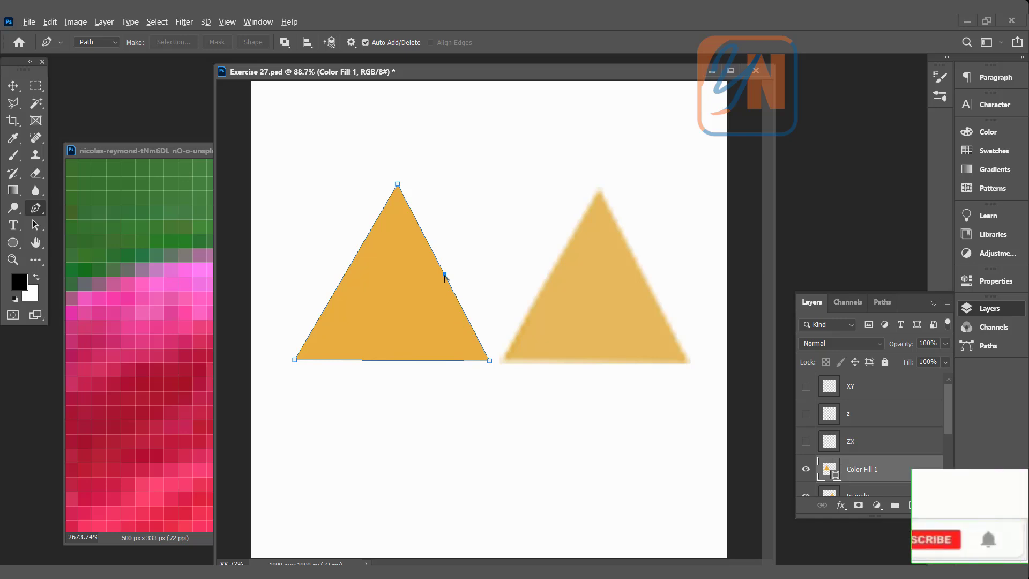
Convert the right edge's corner point back to a smooth point, move it outward to curve the side, and adjust its lower handle.
drag(444, 274, 477, 337)
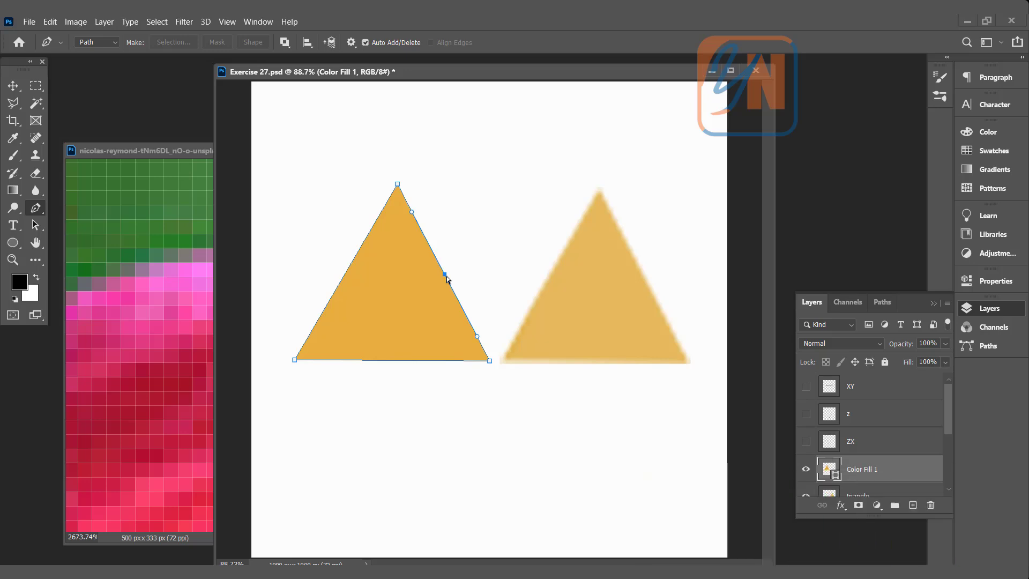
drag(446, 276, 469, 260)
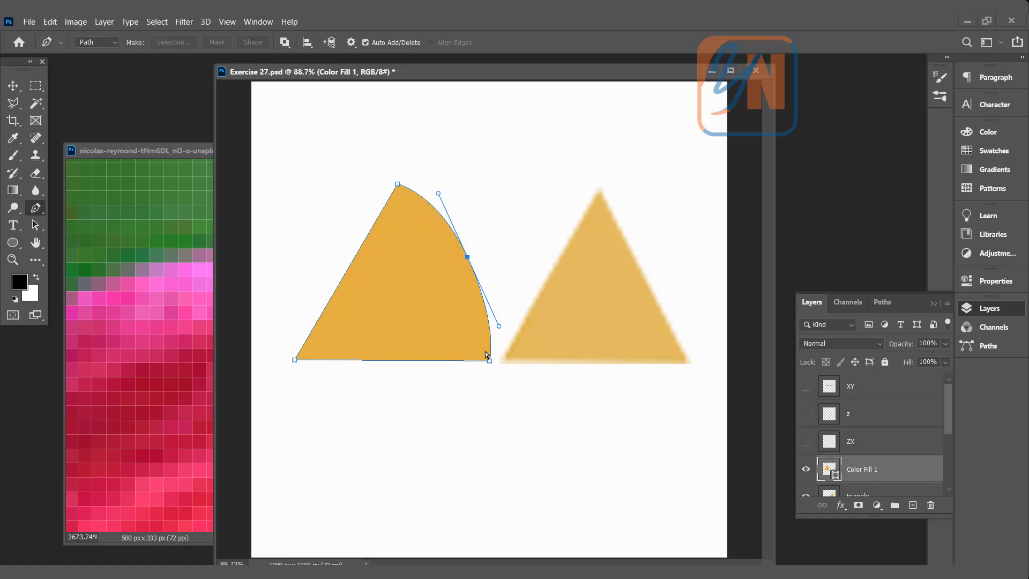
ctrl+click(467, 258)
mouse_move(499, 328)
mouse_down()
mouse_move(515, 317)
mouse_move(522, 290)
mouse_move(500, 309)
mouse_move(515, 272)
mouse_move(464, 313)
mouse_move(519, 290)
mouse_move(473, 321)
mouse_move(496, 318)
mouse_up()
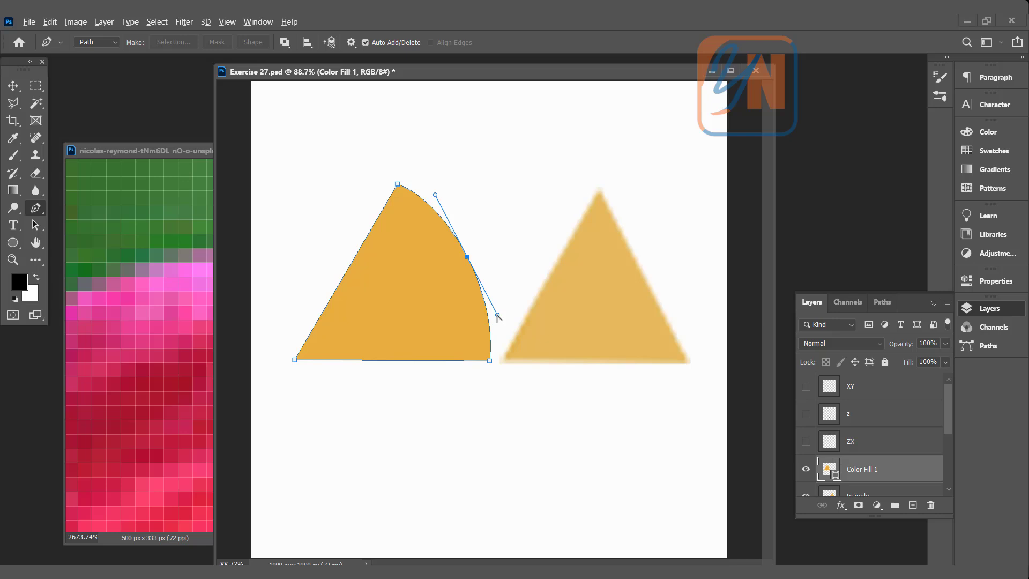
Break the curved side's middle anchor point and reposition its lower and upper direction handles independently.
drag(497, 317, 434, 311)
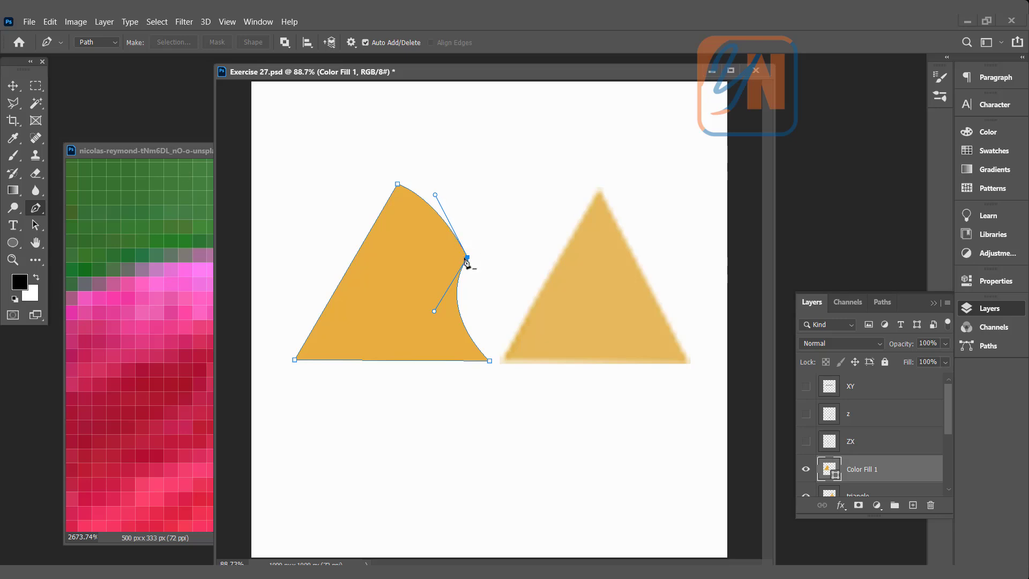
drag(435, 194, 411, 236)
drag(434, 311, 517, 284)
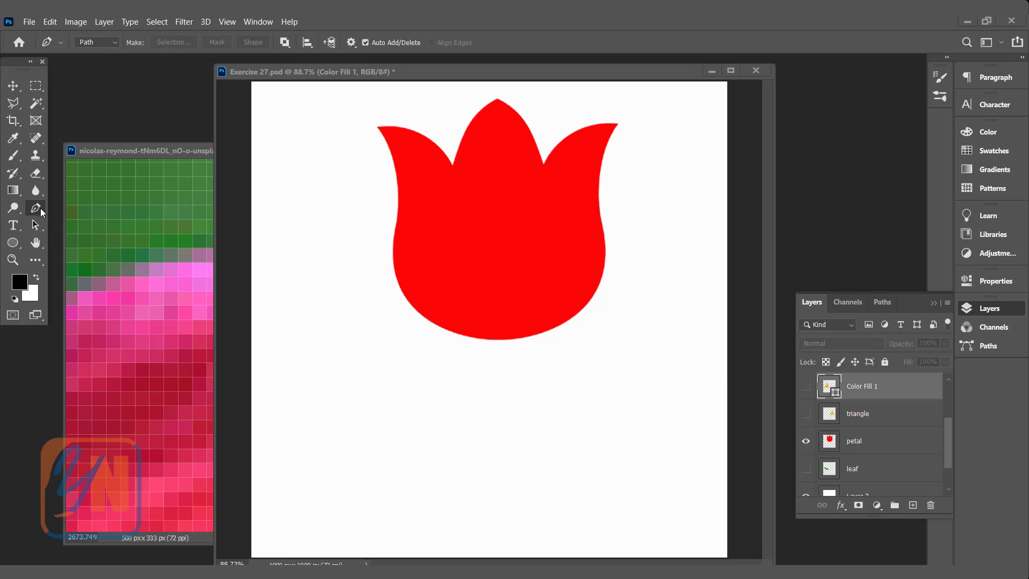
Set the Pen tool to Shape mode with a red fill.
click(112, 40)
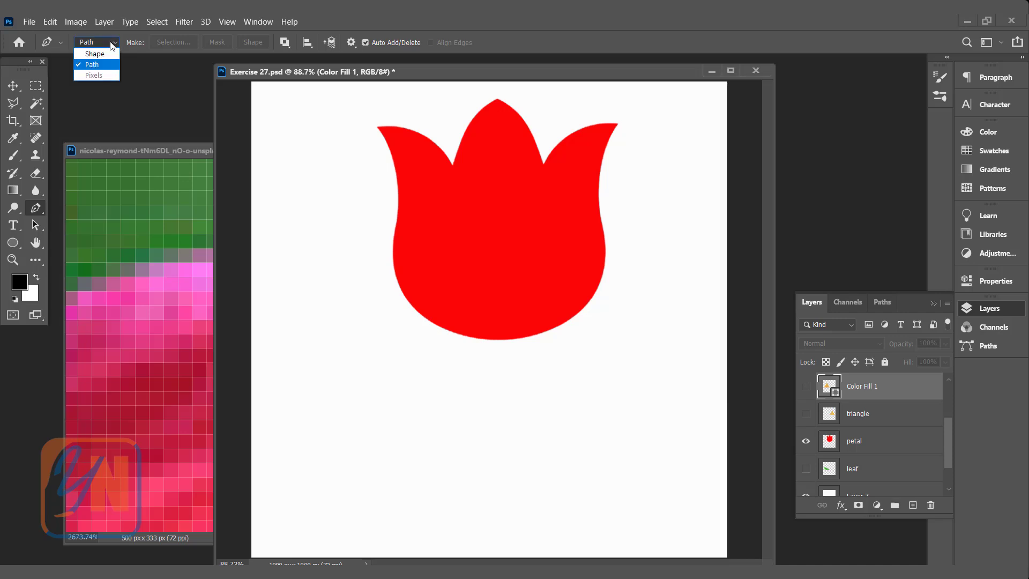
click(86, 55)
click(150, 41)
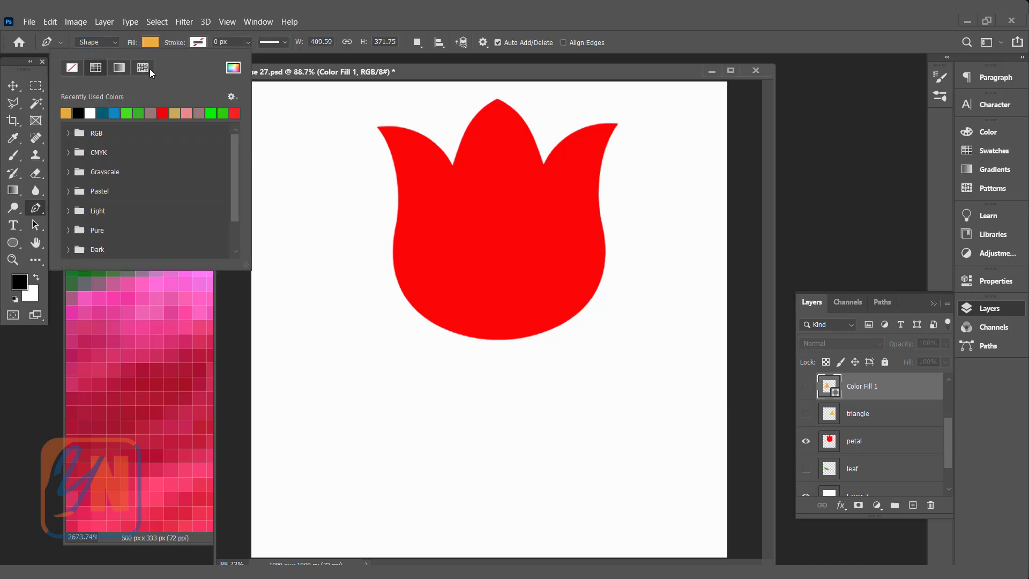
click(162, 112)
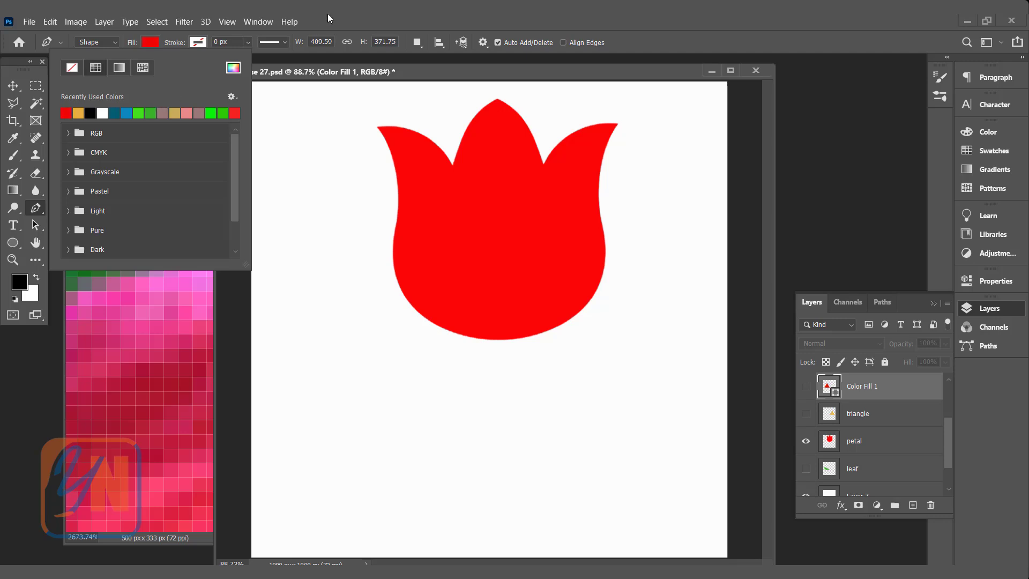
click(327, 14)
Start a new shape at the tulip's top tip and trace the curve down to the notch right of the middle petal.
scroll(503, 113, up, 2)
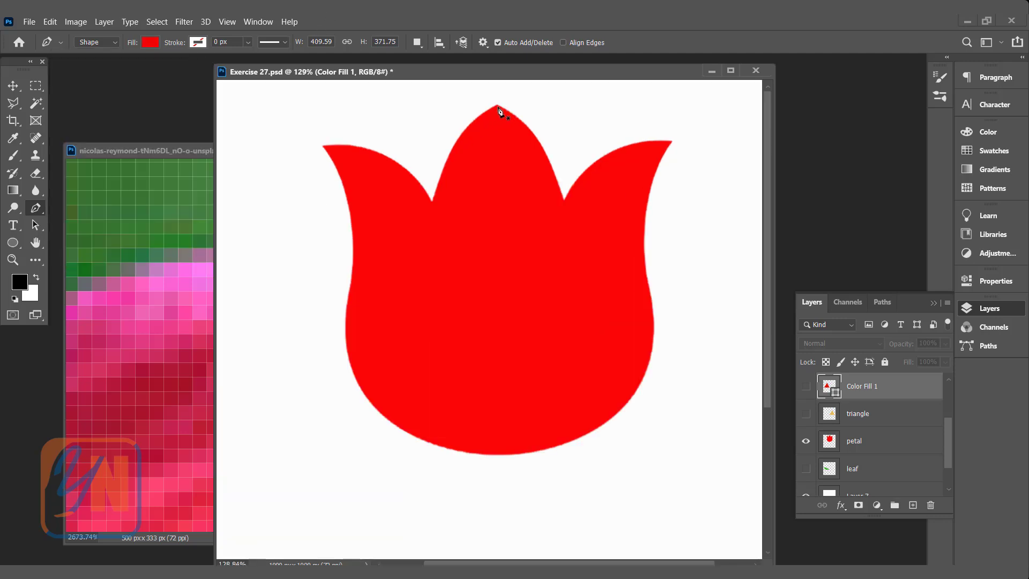
click(495, 105)
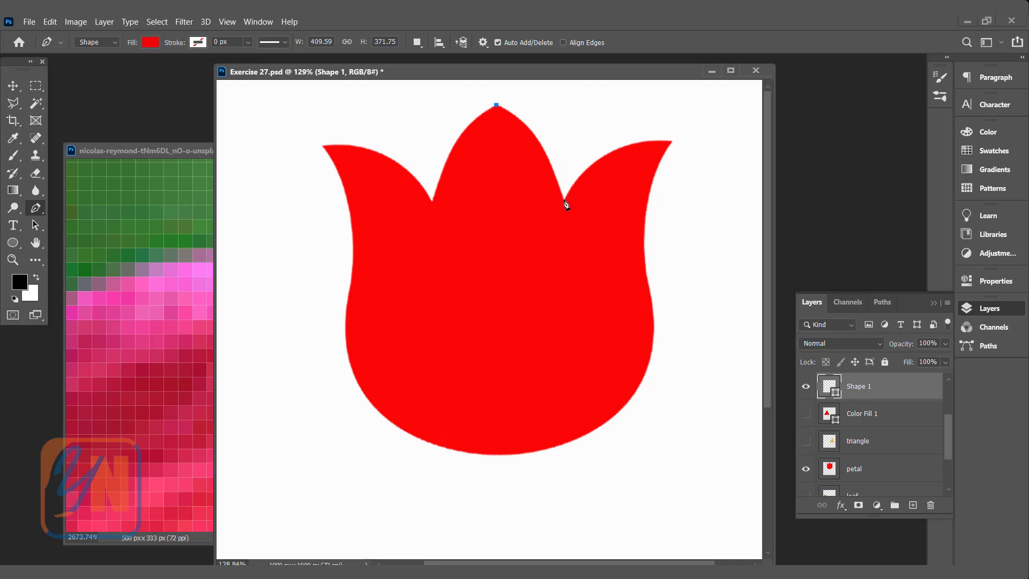
drag(564, 200, 586, 282)
Redirect the notch anchor's outgoing handle toward the right petal and trace the petal's upper curve to its tip.
click(673, 142)
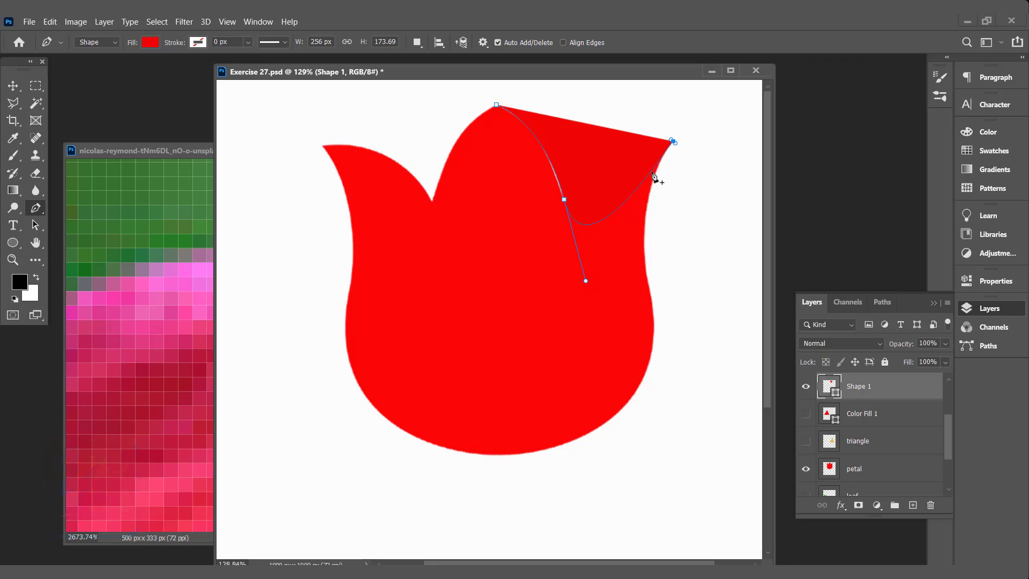
key(ctrl+z)
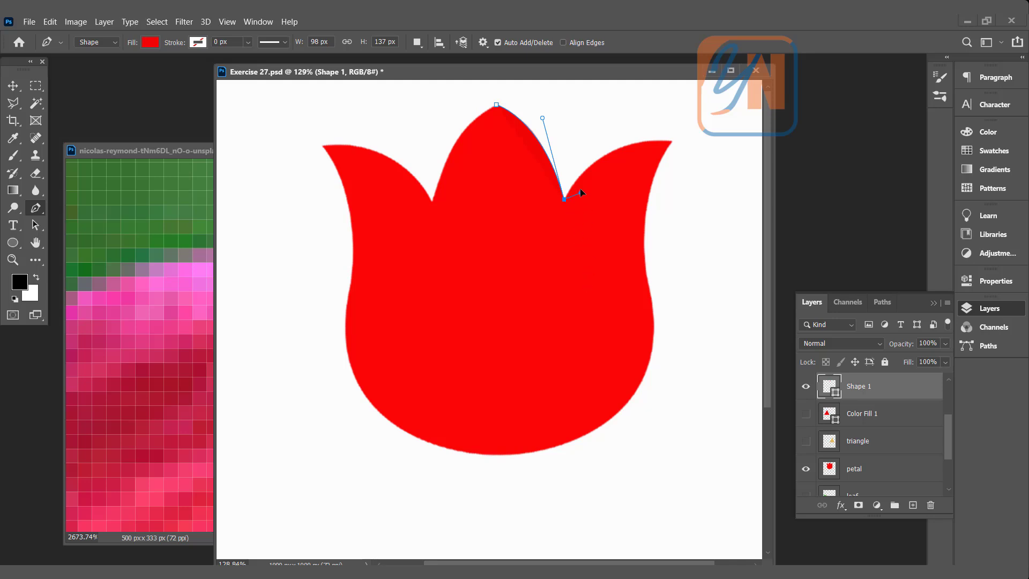
drag(577, 176, 584, 167)
drag(673, 141, 734, 147)
drag(734, 146, 733, 142)
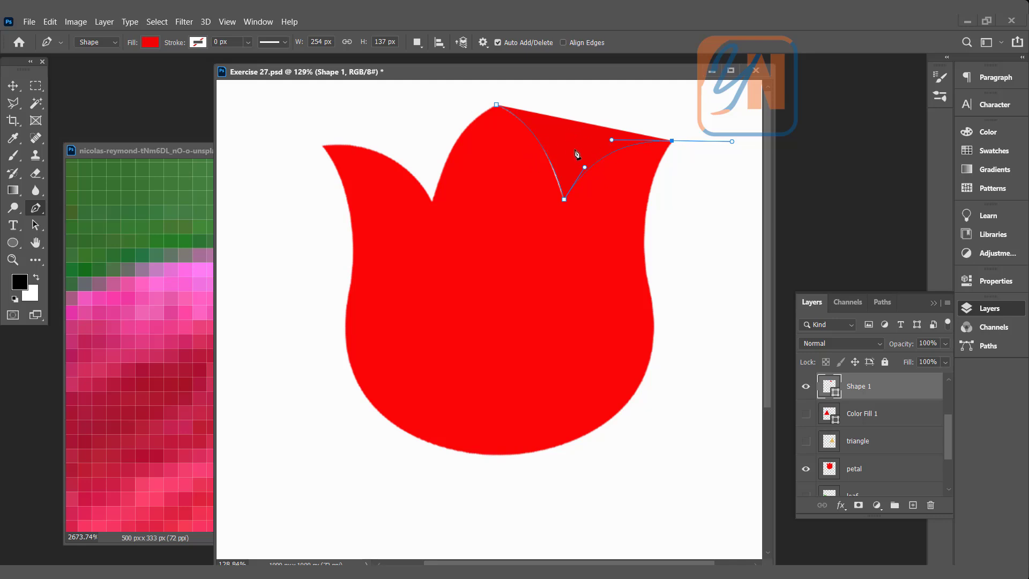
Set the partly traced tulip shape's fill to no color.
click(150, 42)
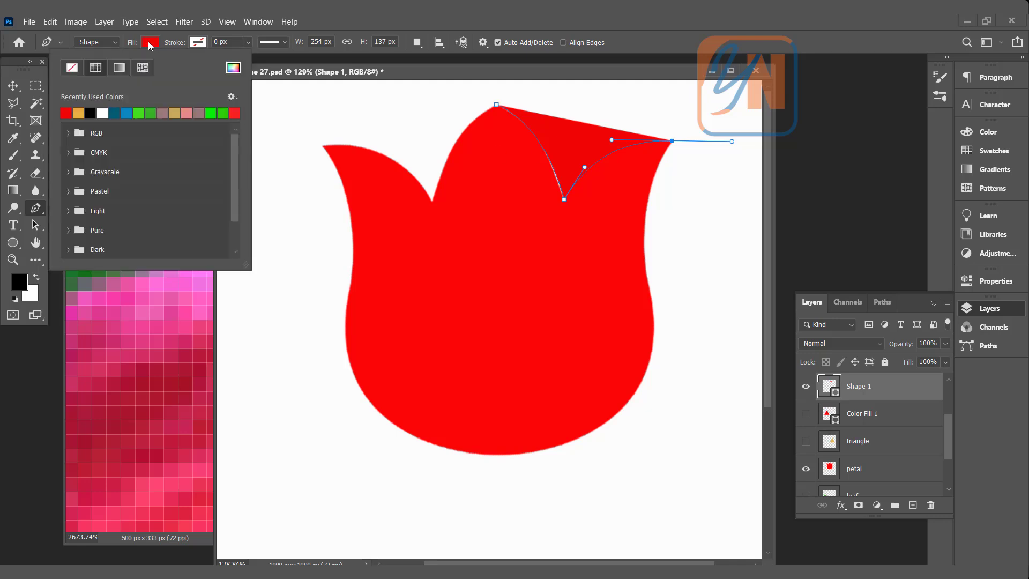
click(71, 68)
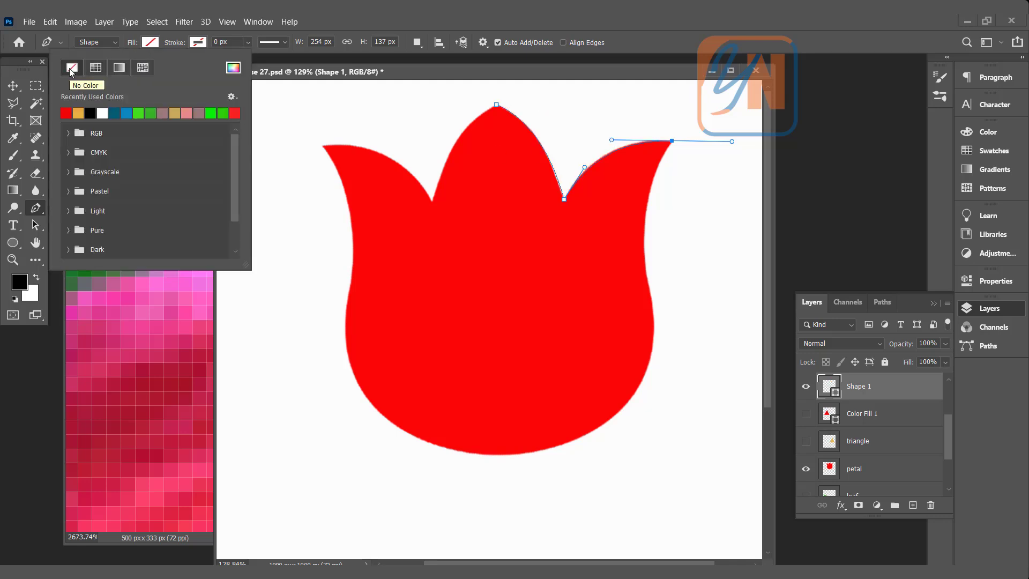
click(349, 22)
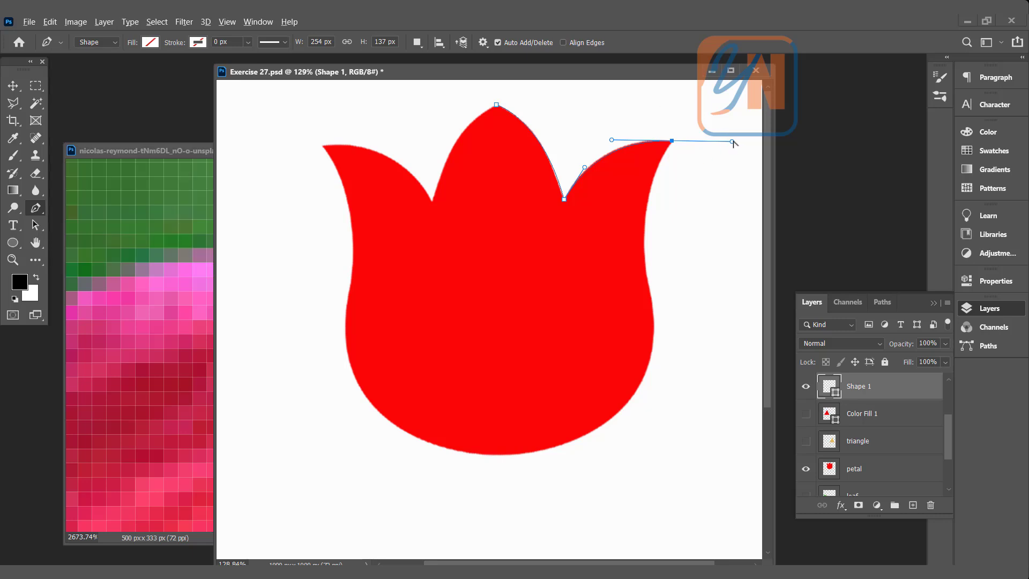
Redirect the right petal tip's outgoing handle downward and trace the tulip's right side through to the bottom center.
drag(733, 141, 654, 175)
drag(652, 302, 669, 392)
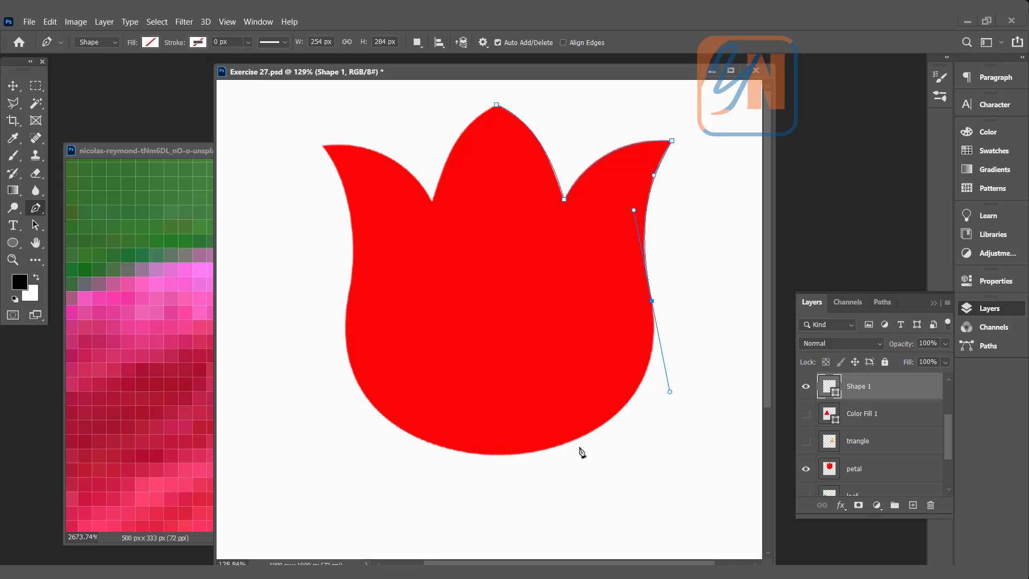
drag(506, 456, 414, 455)
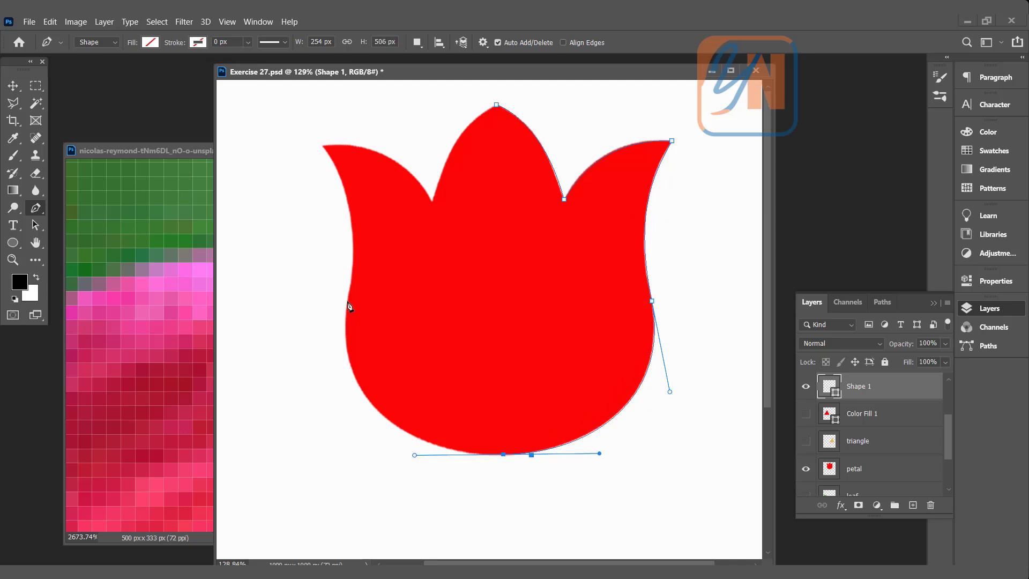
Trace the tulip's left side, refine its side curve handle, and close the outline through the left notch at the top tip.
drag(348, 301, 361, 189)
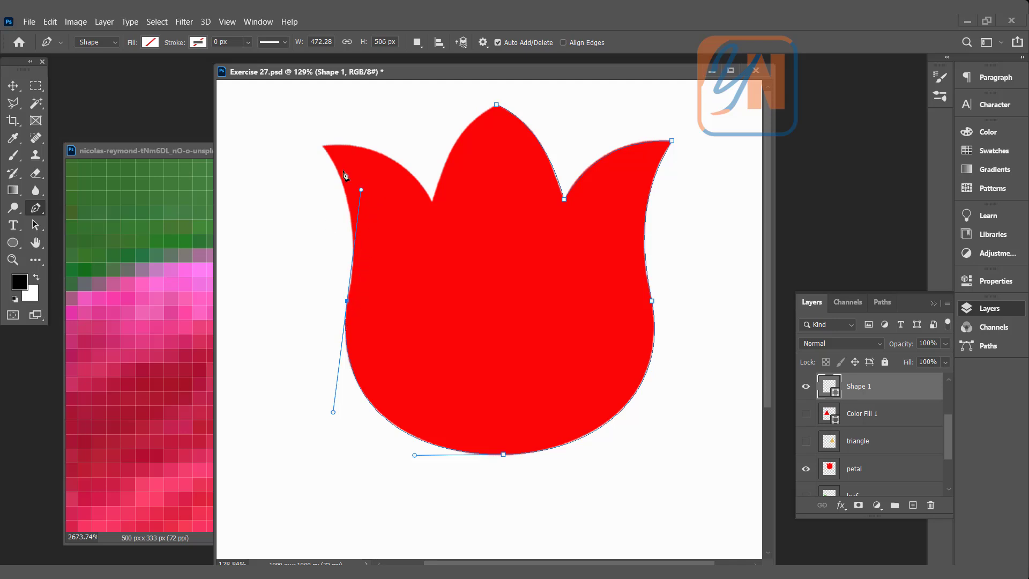
click(323, 146)
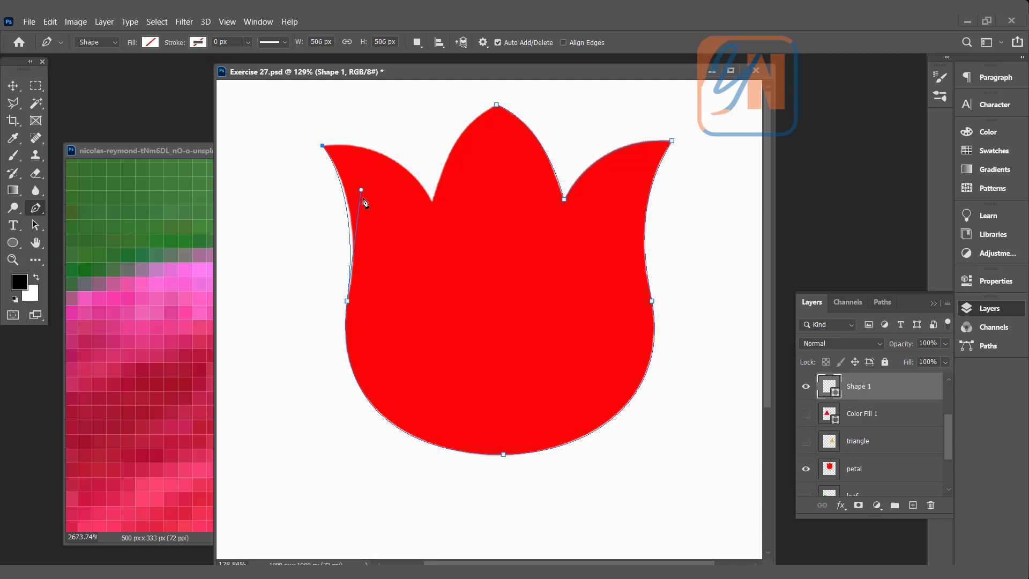
drag(363, 190, 368, 186)
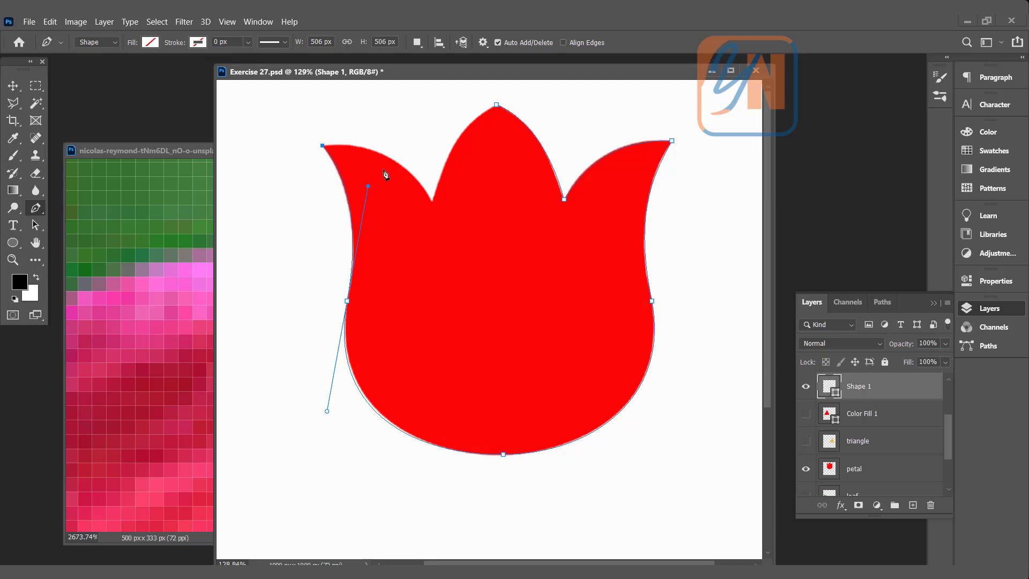
ctrl+click(431, 202)
drag(433, 203, 534, 92)
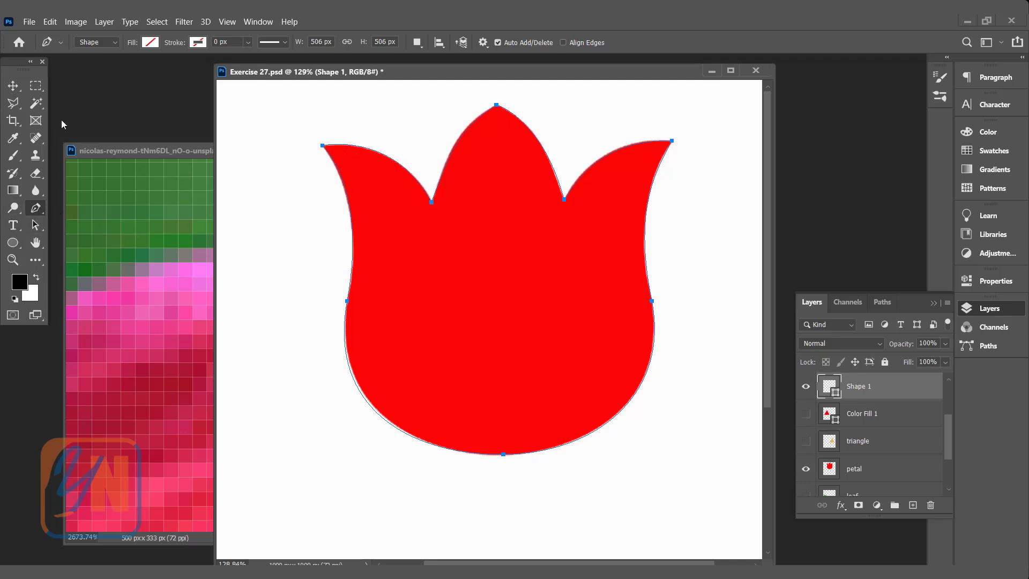
Select the finished tulip path with the Path Selection tool and fill the shape with red.
click(13, 85)
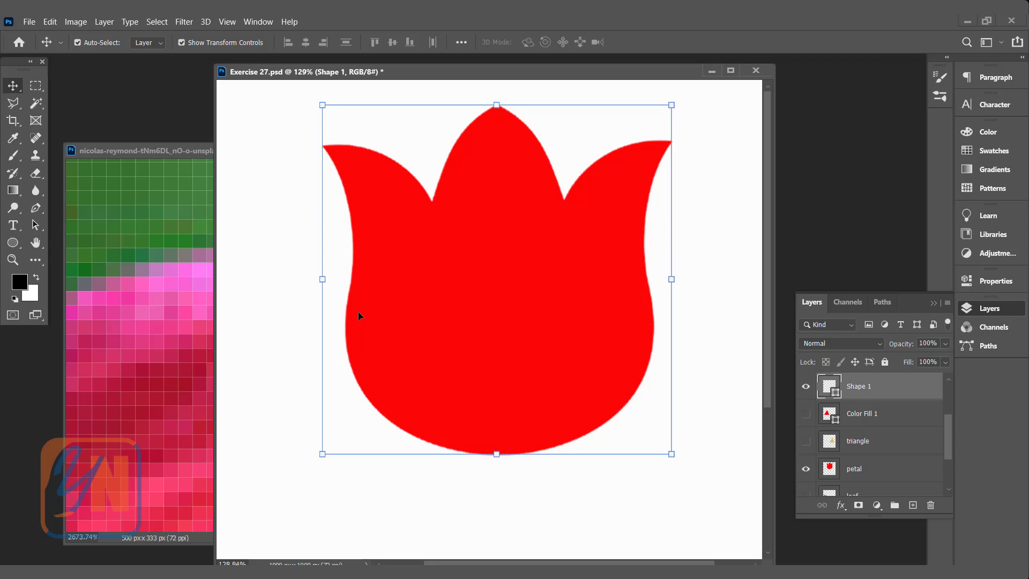
drag(36, 225, 91, 225)
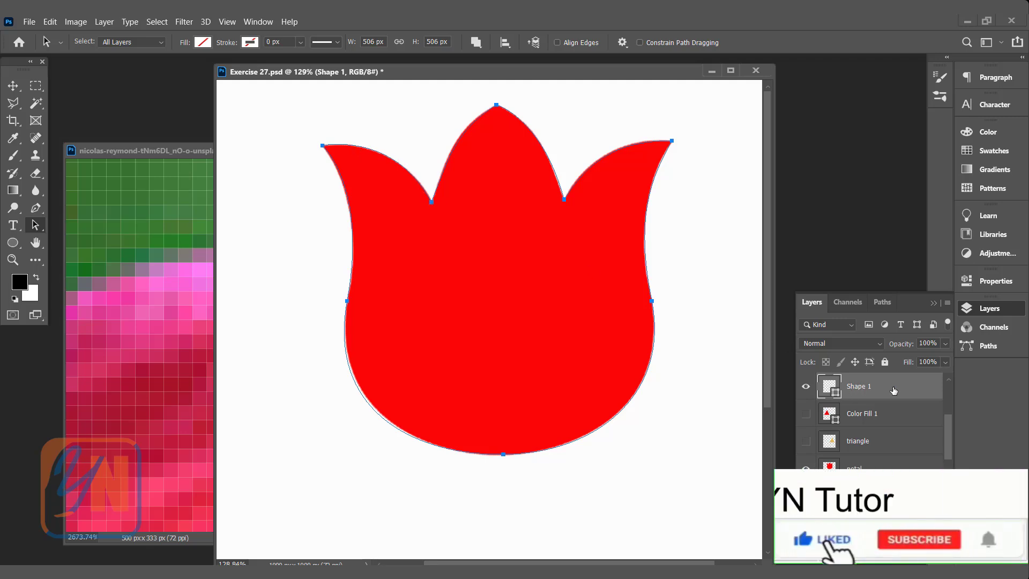
click(203, 43)
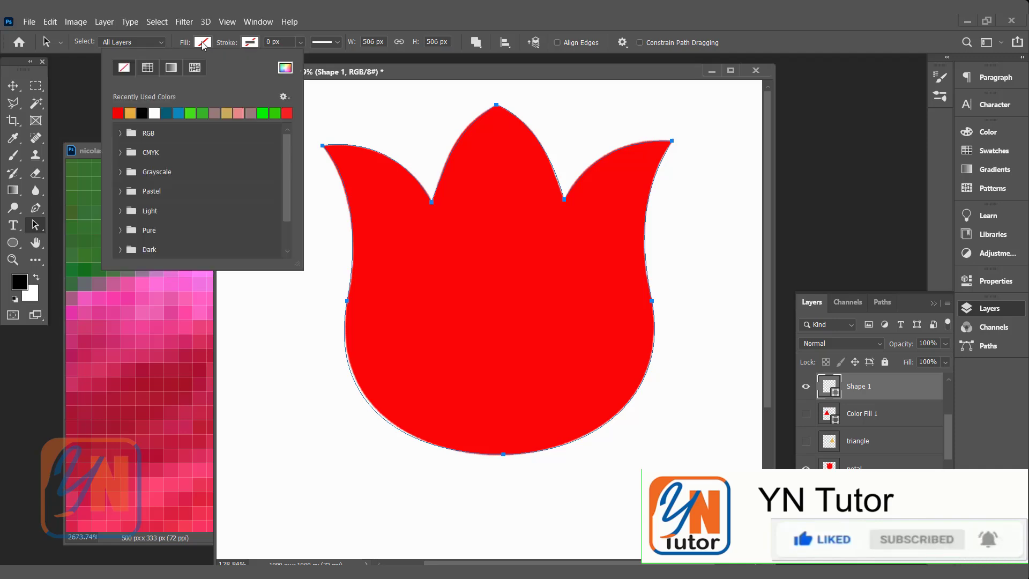
click(120, 113)
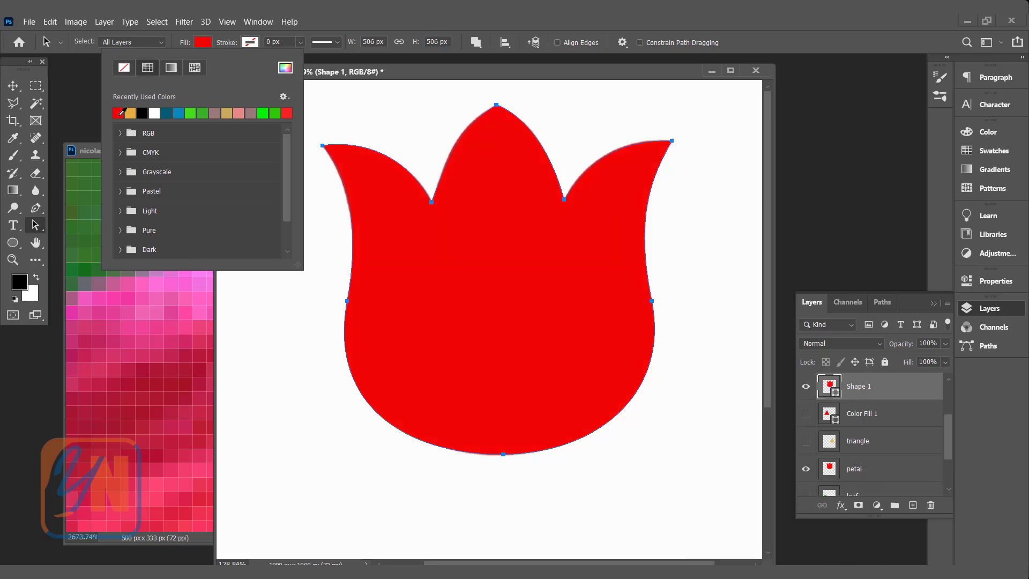
click(340, 28)
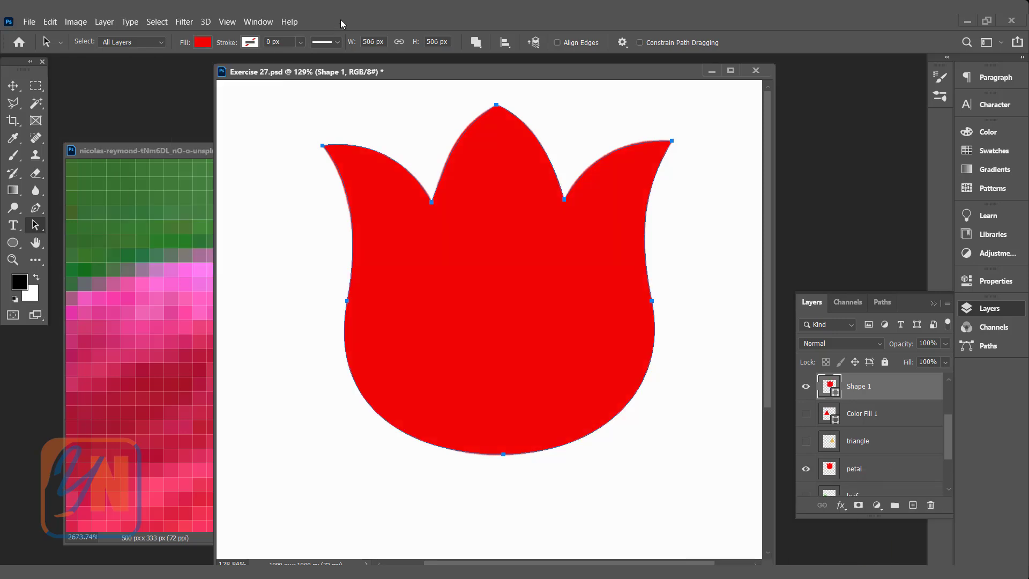
Move the filled tulip shape down and left off the petal artwork and inspect its vector path entry.
drag(395, 233, 312, 303)
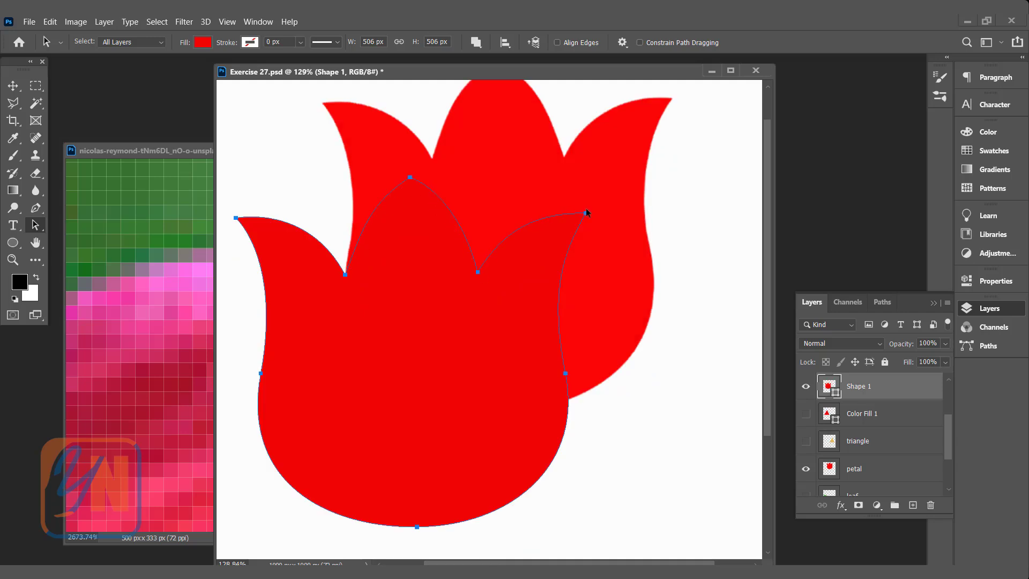
click(882, 304)
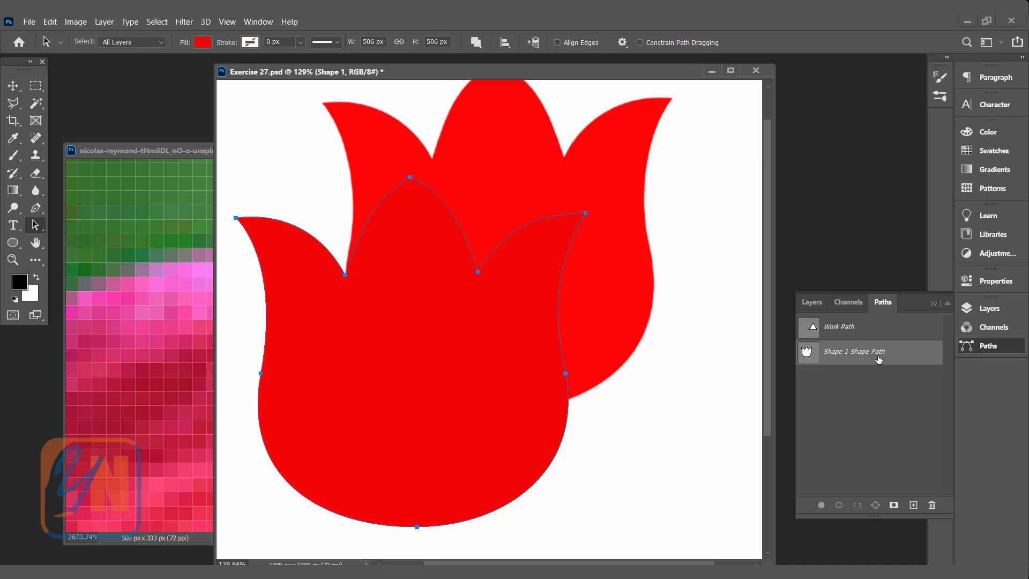
click(811, 302)
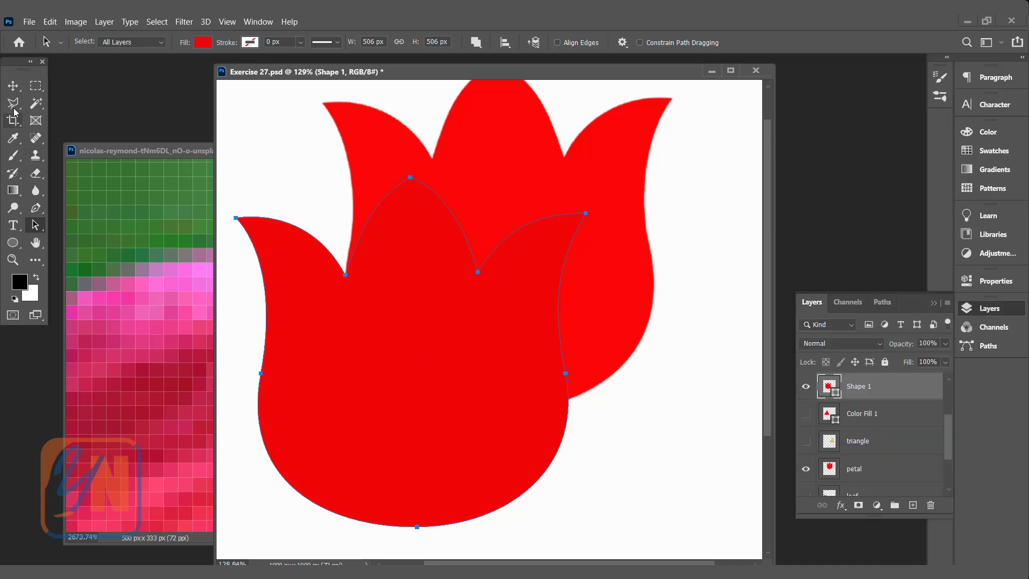
Scale the tulip shape down to about 231 px square and shift it slightly up over the canvas's lower-left area.
click(12, 85)
drag(584, 175, 395, 368)
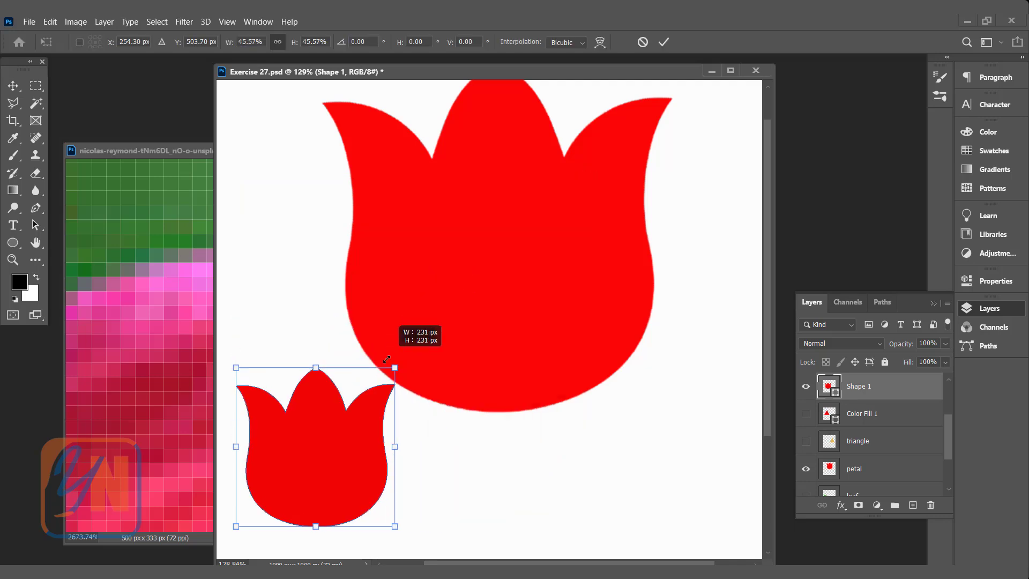
drag(336, 458, 349, 406)
key(Return)
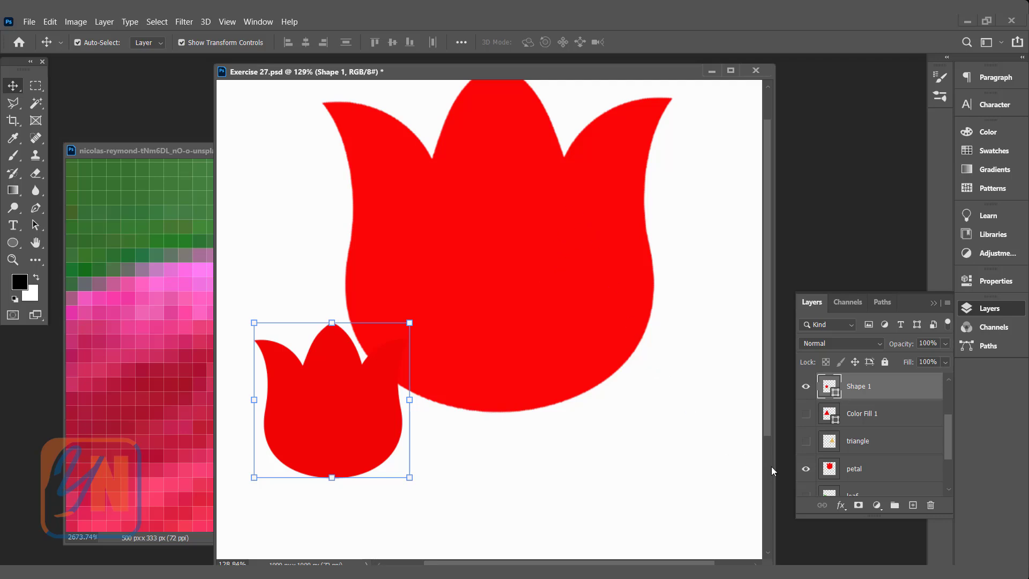
Hide the petal layer and move the small tulip shape to the upper middle of the canvas.
click(806, 469)
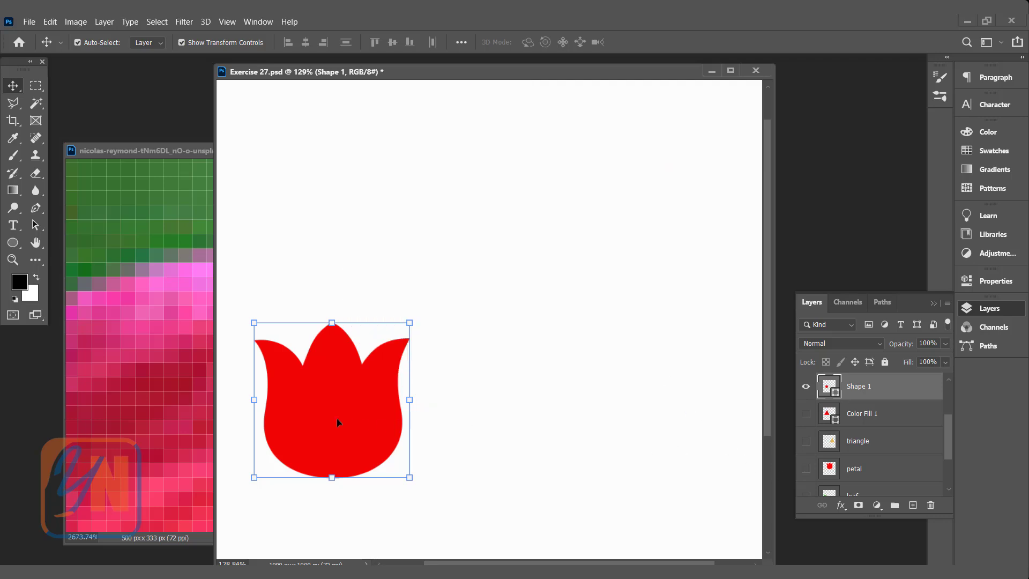
drag(337, 420, 475, 210)
Select the leaf layer and make it visible.
scroll(873, 441, down, 1)
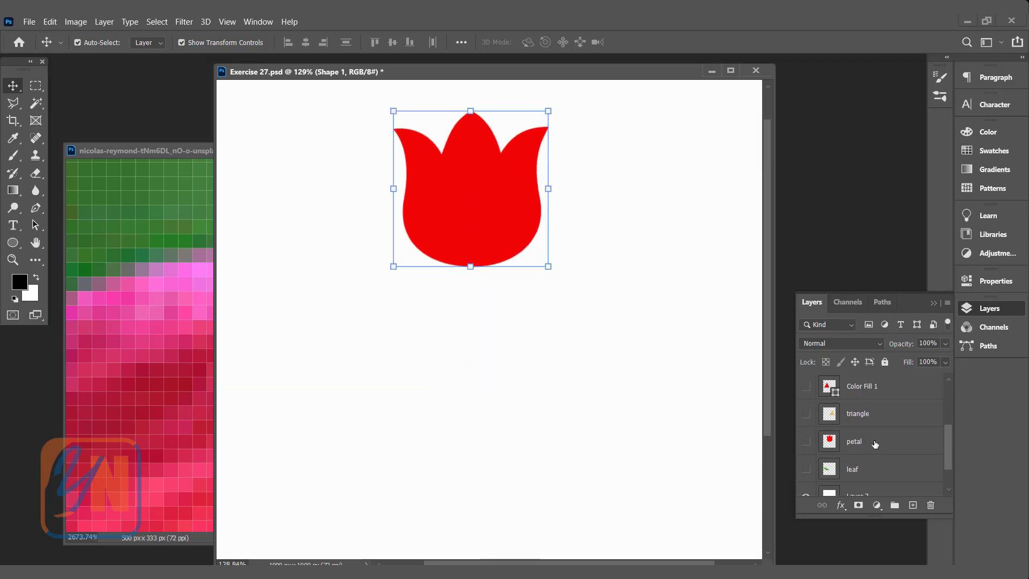
click(858, 469)
click(806, 469)
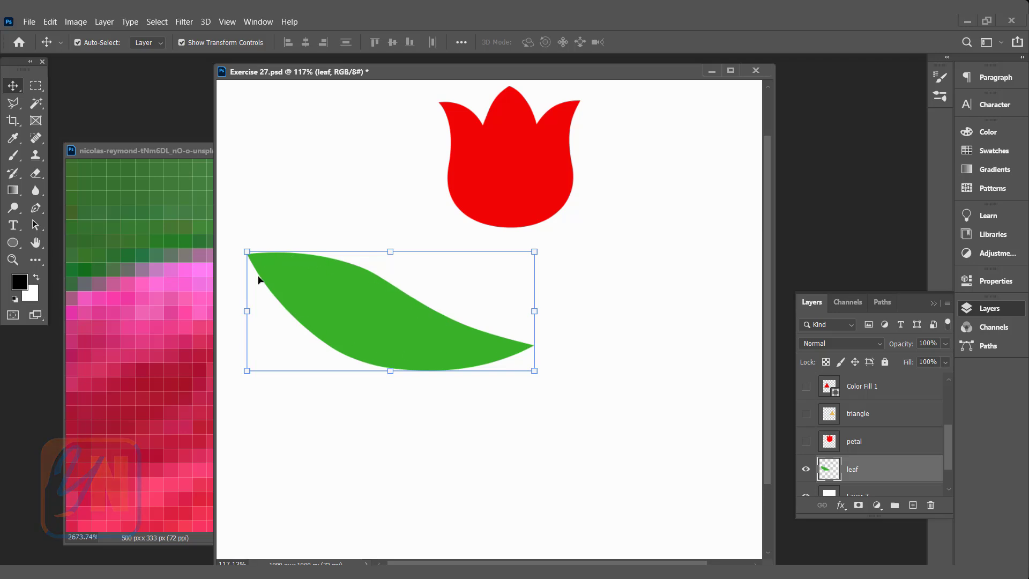
Sketch a wavy closed outline about 456 px wide beside the green leaf with the Freeform Pen tool and undo it.
click(35, 207)
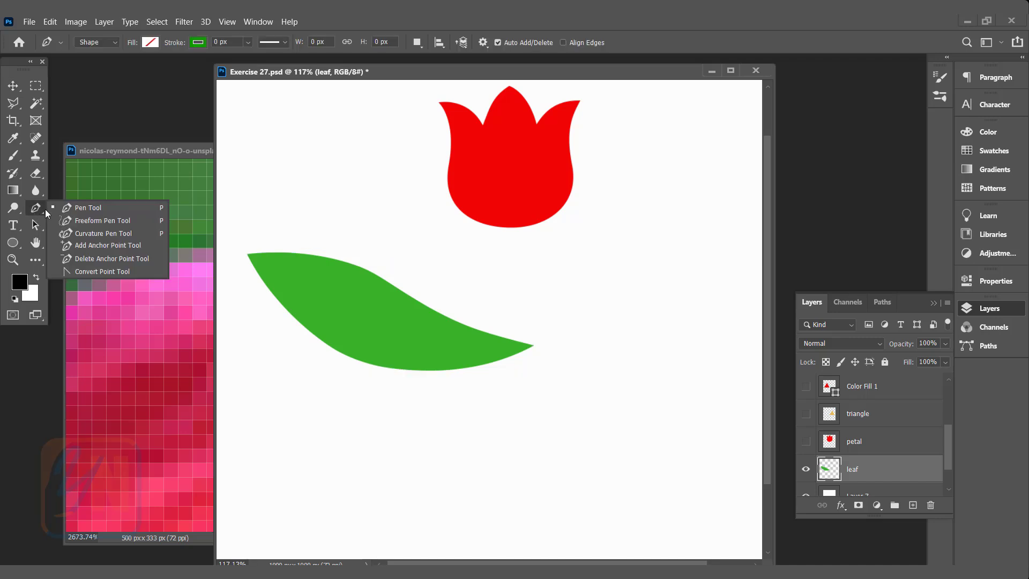
click(101, 221)
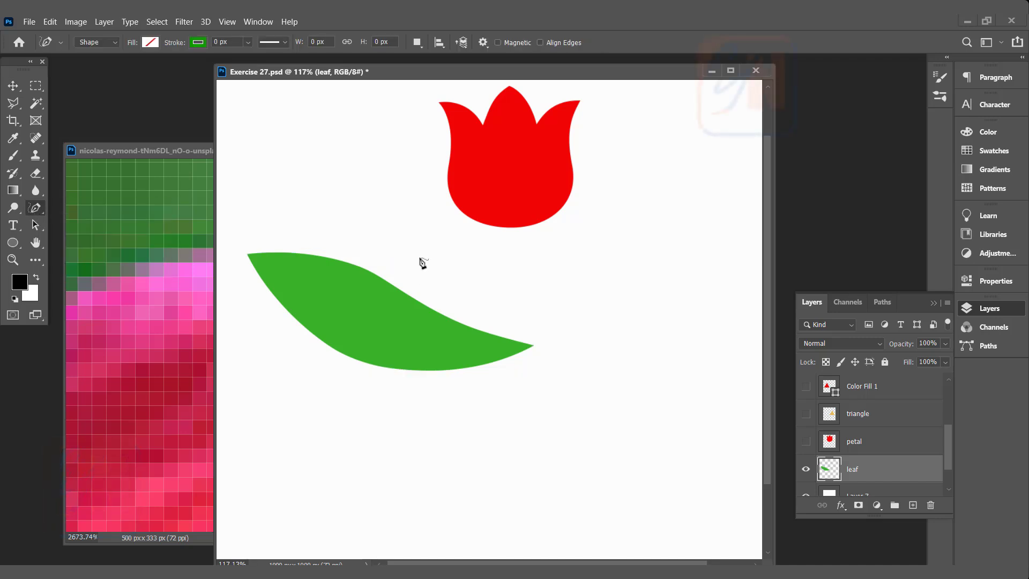
mouse_move(420, 258)
mouse_down()
mouse_move(478, 265)
mouse_move(596, 321)
mouse_move(701, 326)
mouse_move(616, 354)
mouse_move(545, 343)
mouse_move(422, 286)
mouse_move(420, 259)
mouse_up()
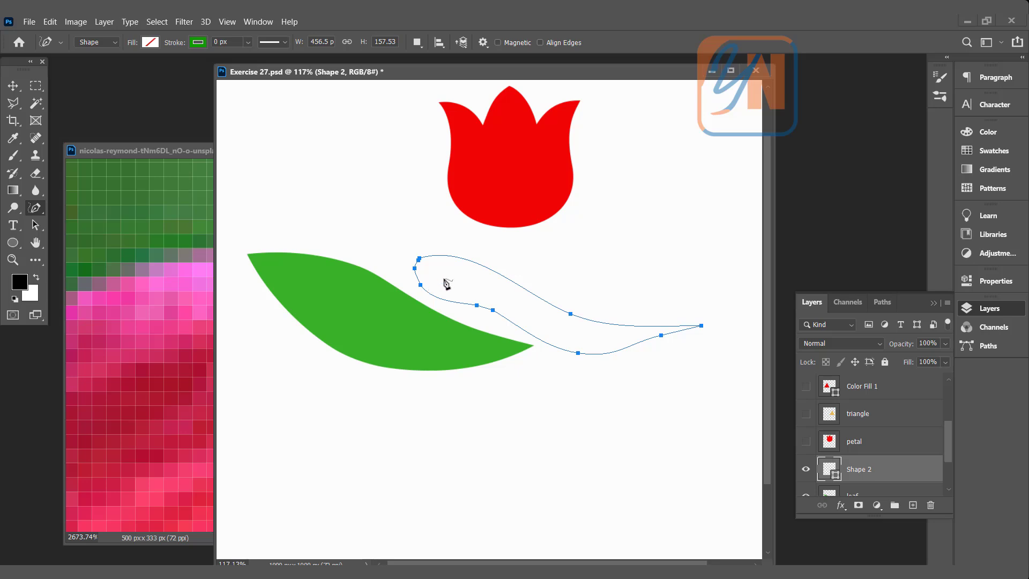
key(ctrl+z)
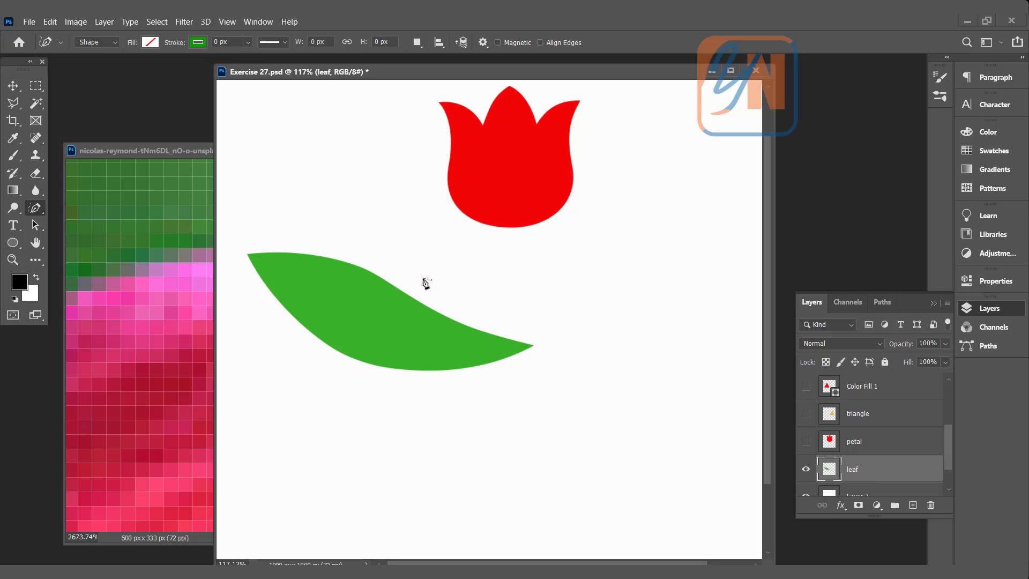
Trace the green leaf's upper edge with the Curvature Pen tool, placing points from its left tip toward the right tip.
right_click(33, 210)
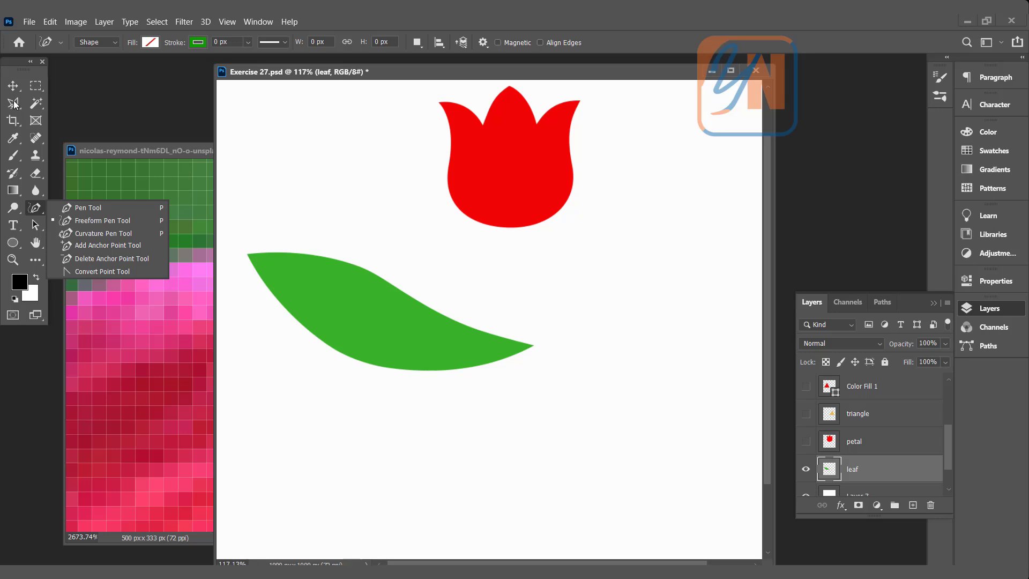
click(99, 234)
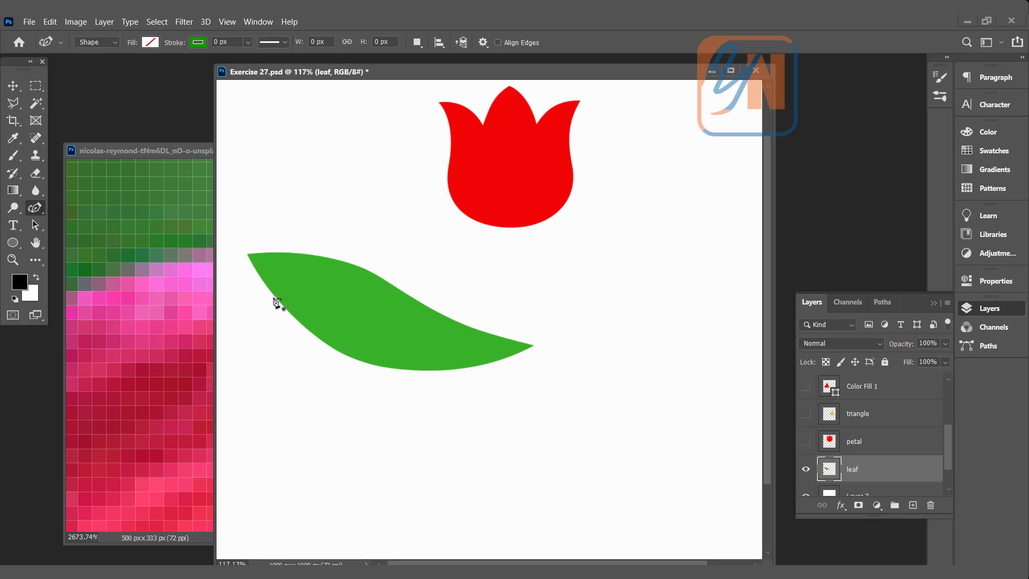
scroll(276, 298, up, 2)
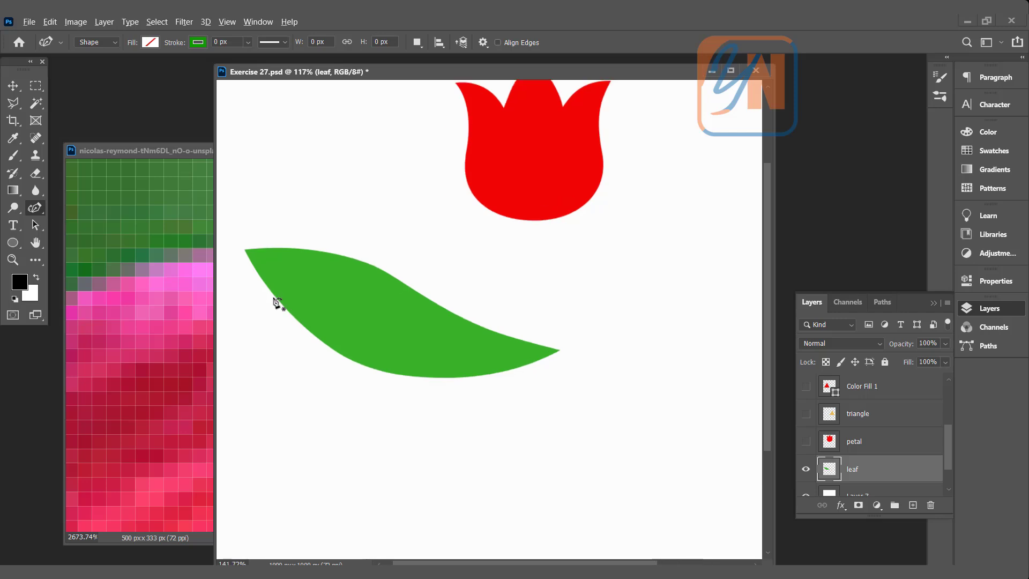
click(242, 245)
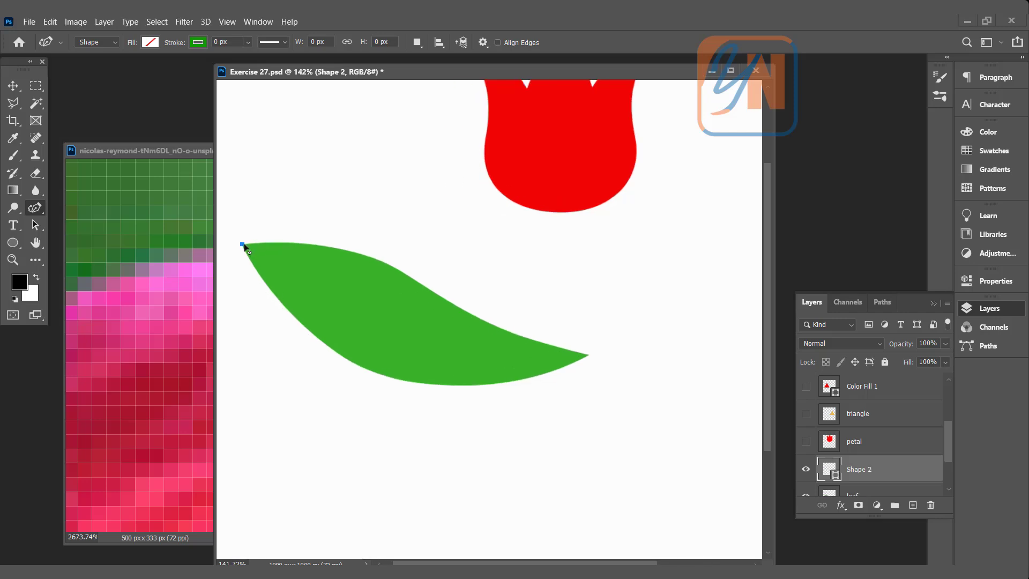
click(287, 244)
click(355, 253)
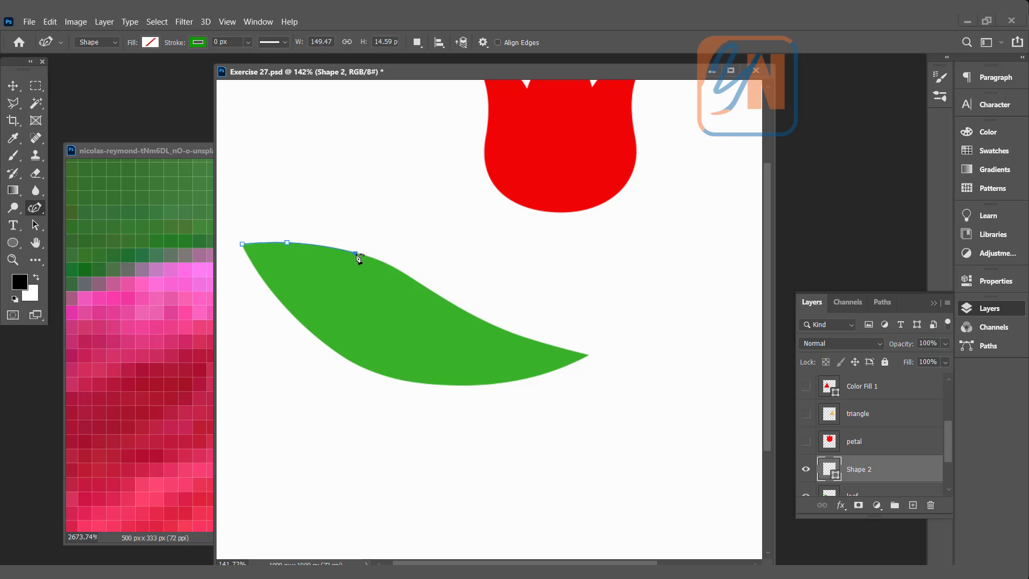
click(411, 278)
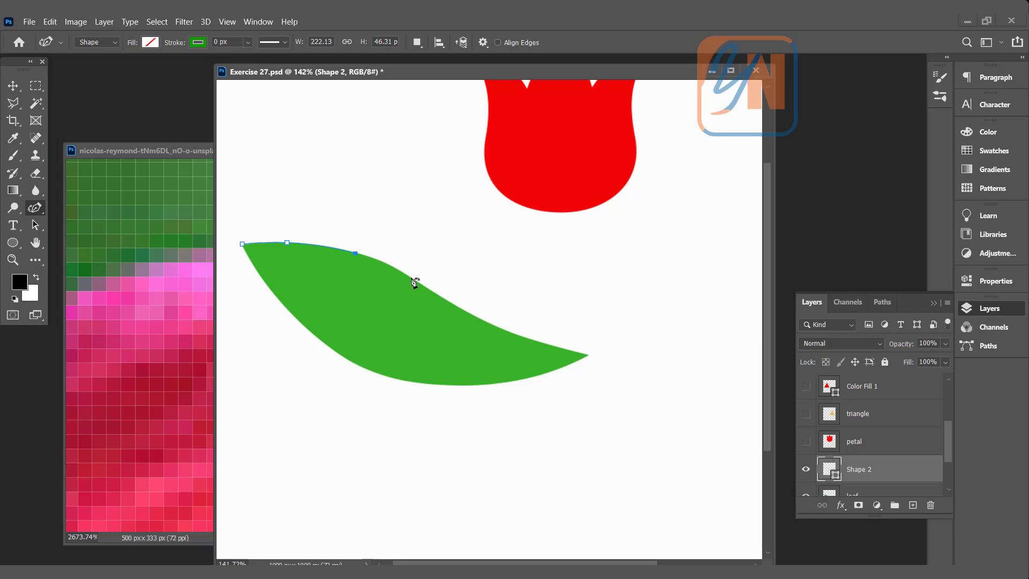
click(462, 310)
click(517, 337)
click(588, 355)
click(534, 377)
key(ctrl+z)
key(ctrl+z)
Trace the green leaf's lower edge from the right tip back to the left tip and close the outline.
click(589, 355)
click(526, 378)
click(453, 385)
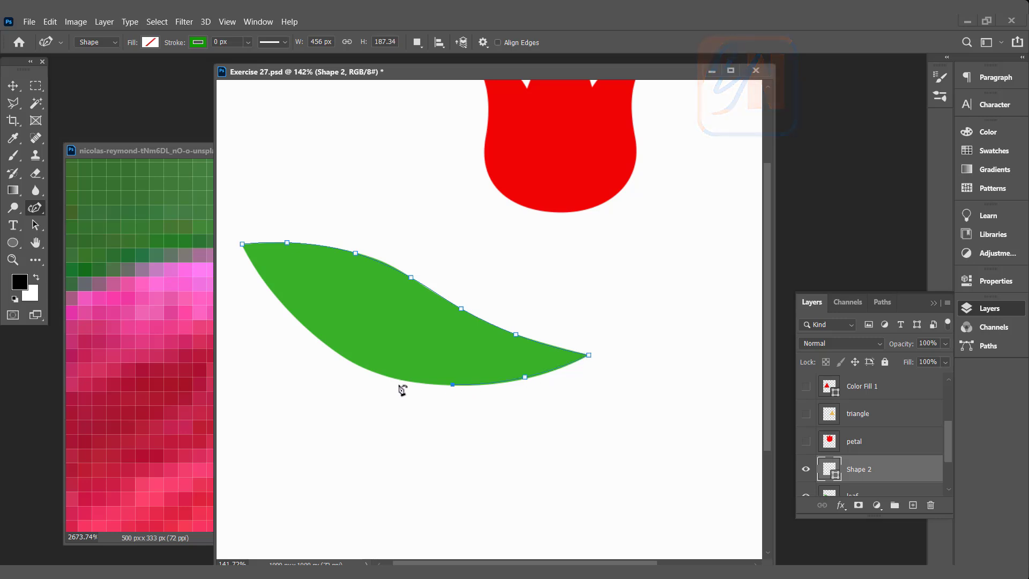
click(392, 379)
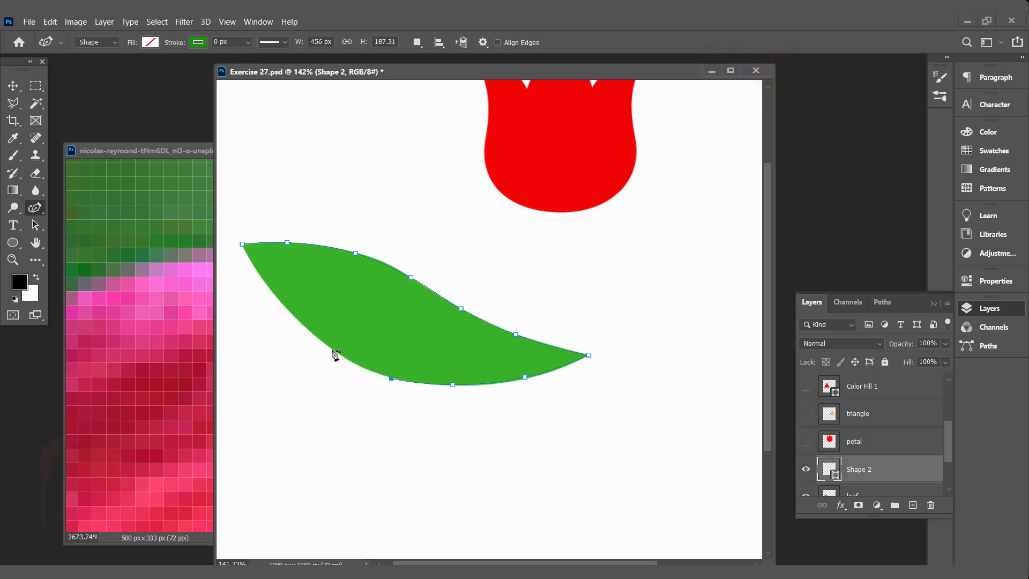
click(332, 352)
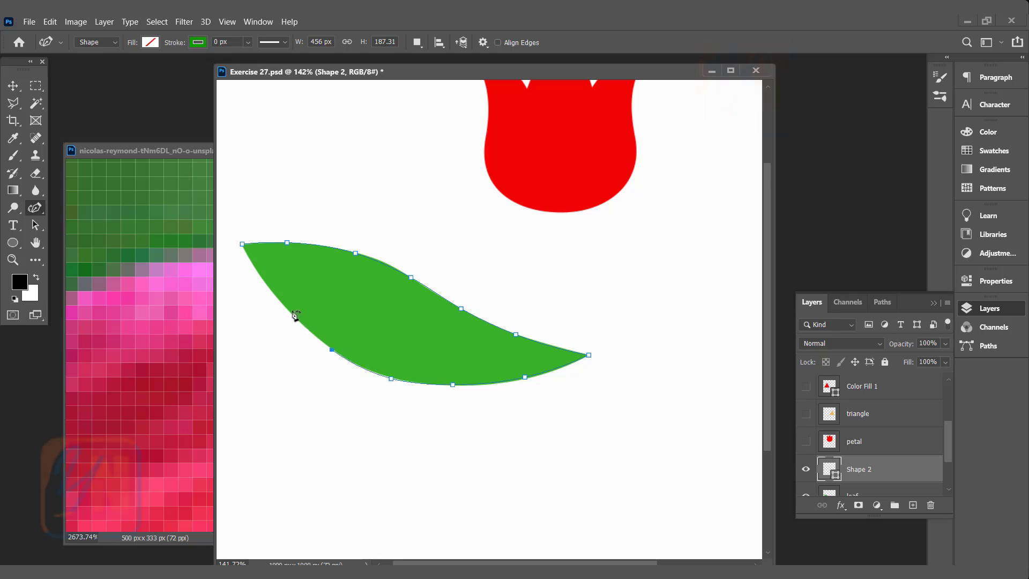
click(283, 305)
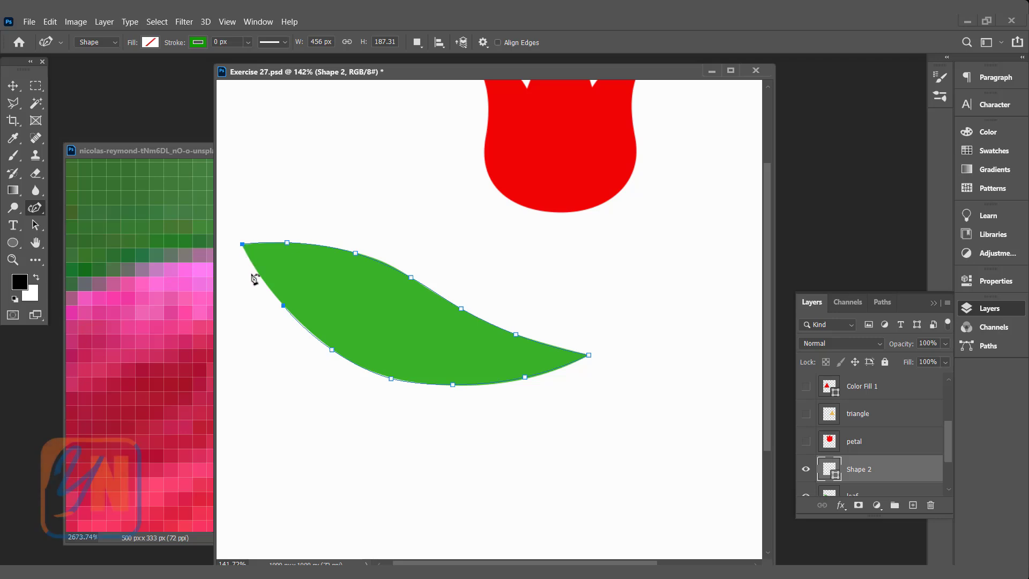
click(243, 245)
key(alt)
key(alt)
drag(243, 245, 246, 250)
click(243, 245)
Fill the traced leaf shape with the medium green from the recently used colors.
click(151, 42)
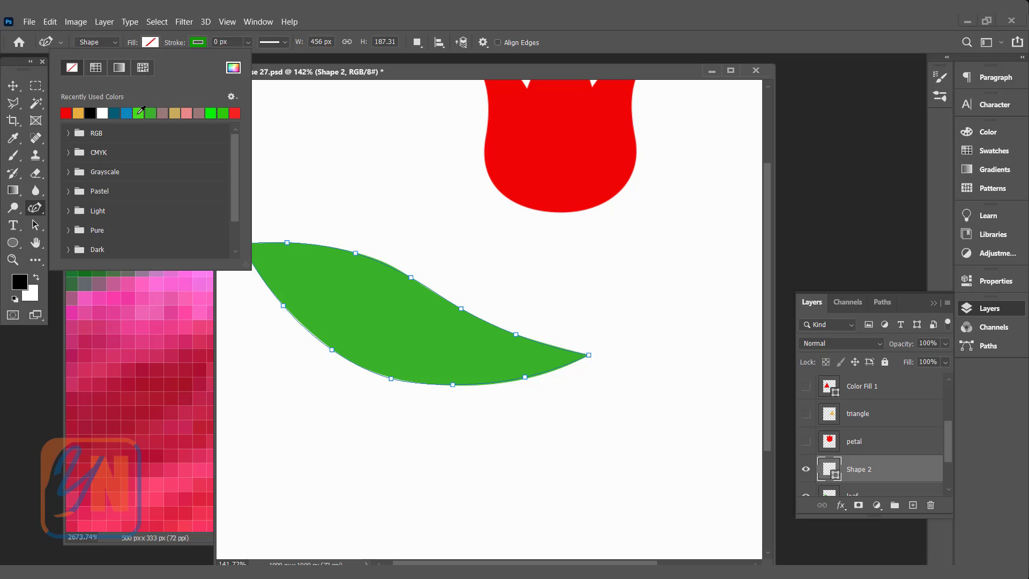
click(141, 109)
click(152, 110)
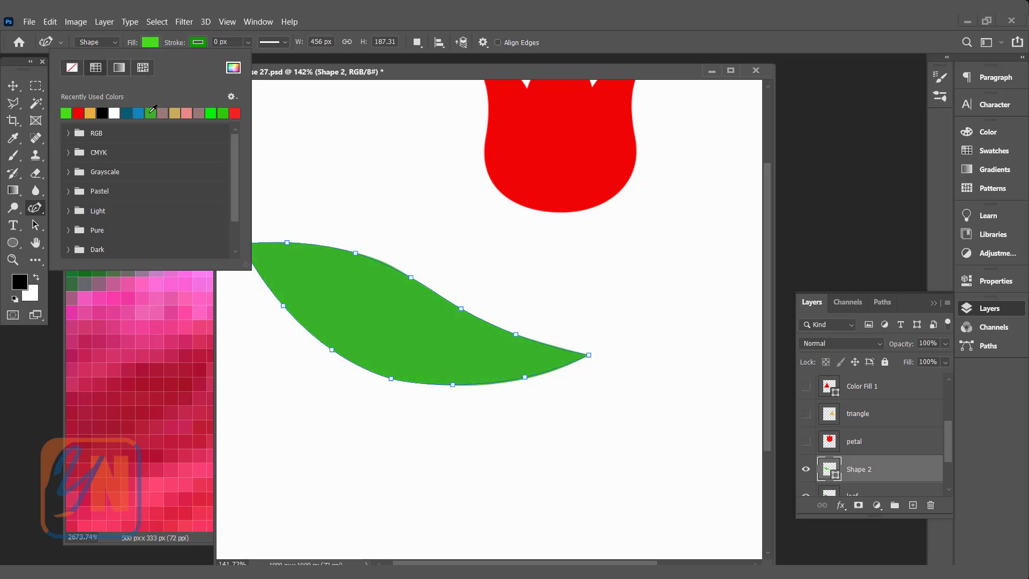
click(208, 49)
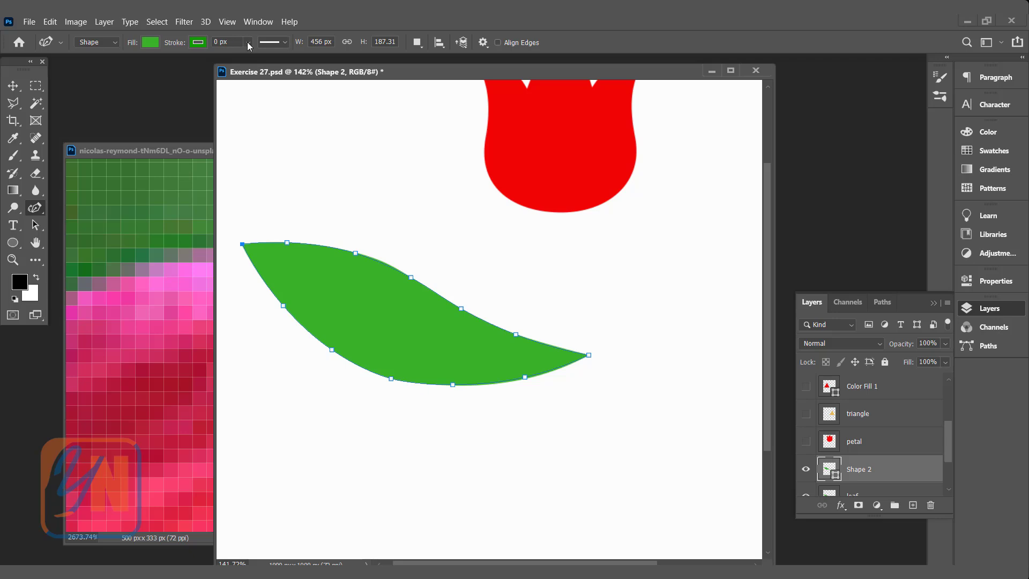
Give the traced leaf shape a darker green stroke 1.87 px wide.
click(198, 43)
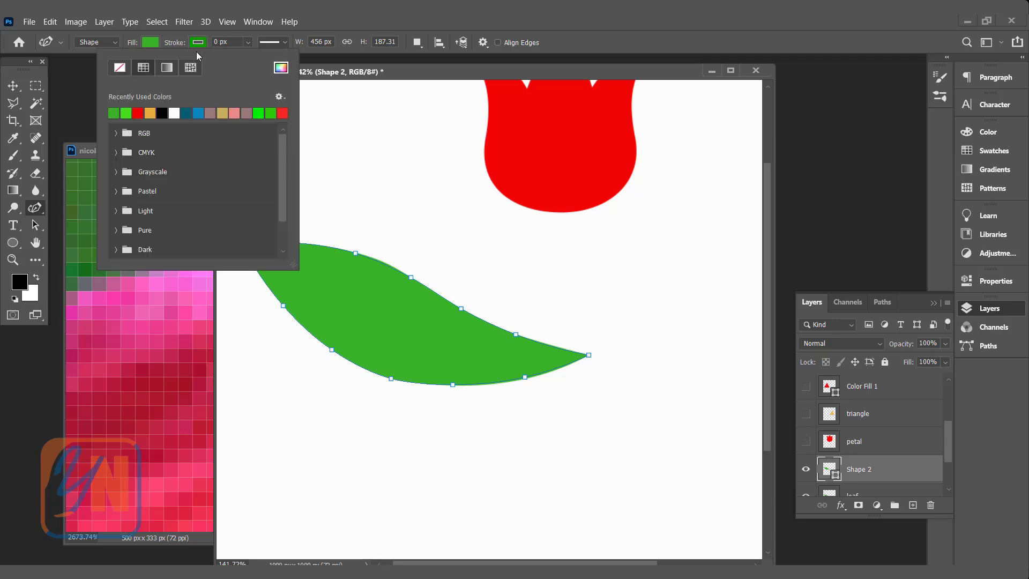
click(282, 72)
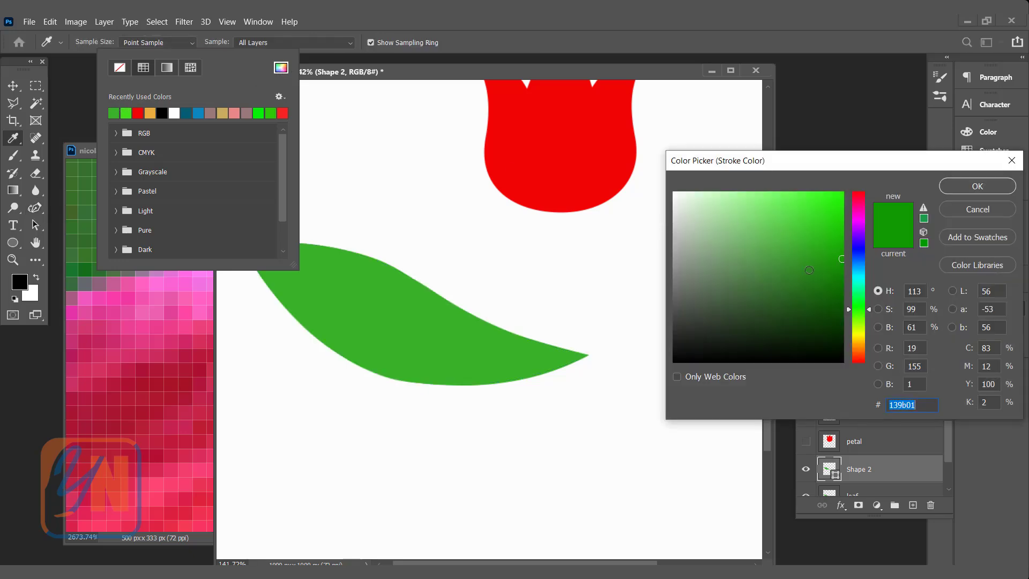
click(953, 188)
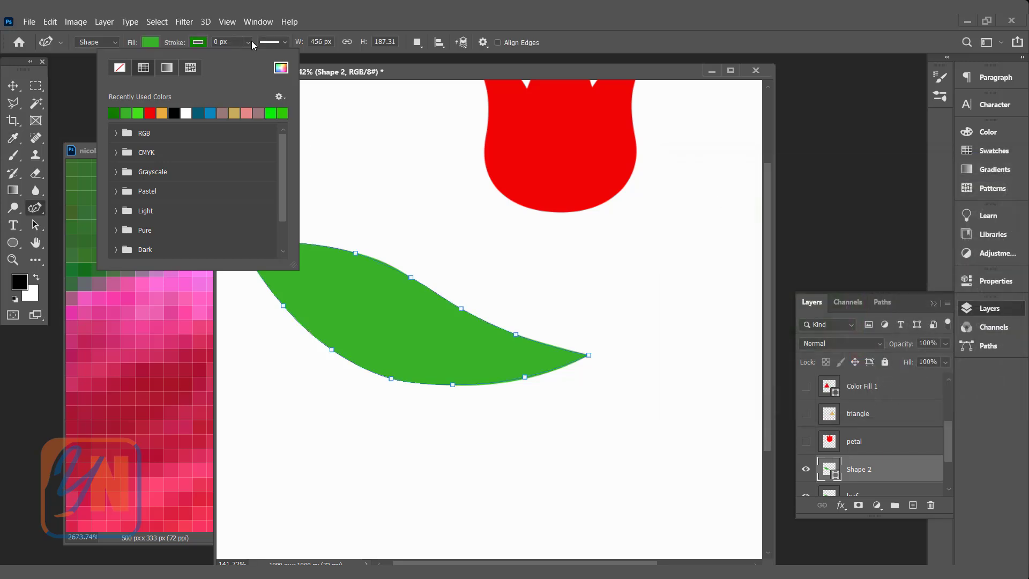
click(249, 42)
click(249, 42)
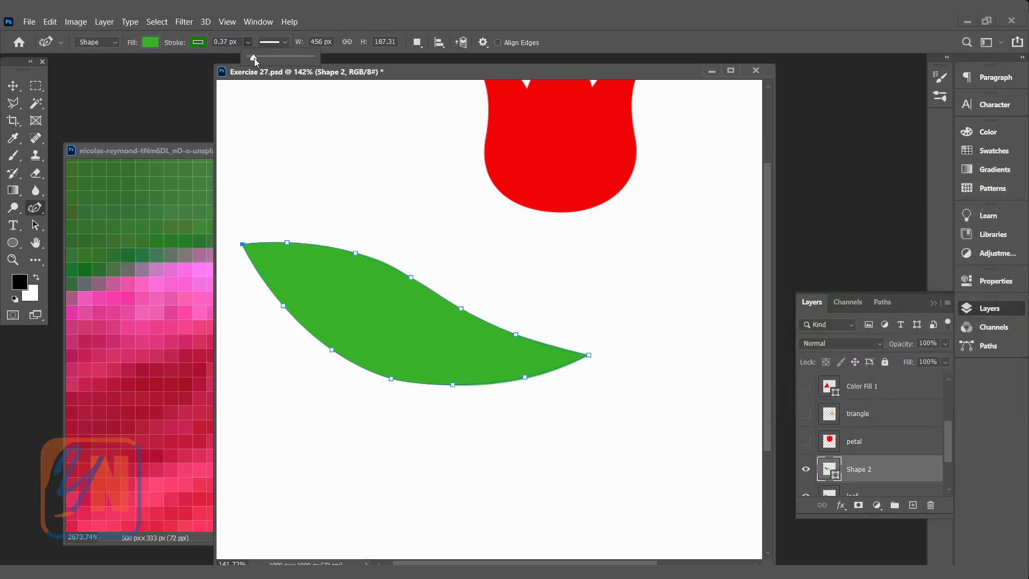
drag(255, 59, 263, 60)
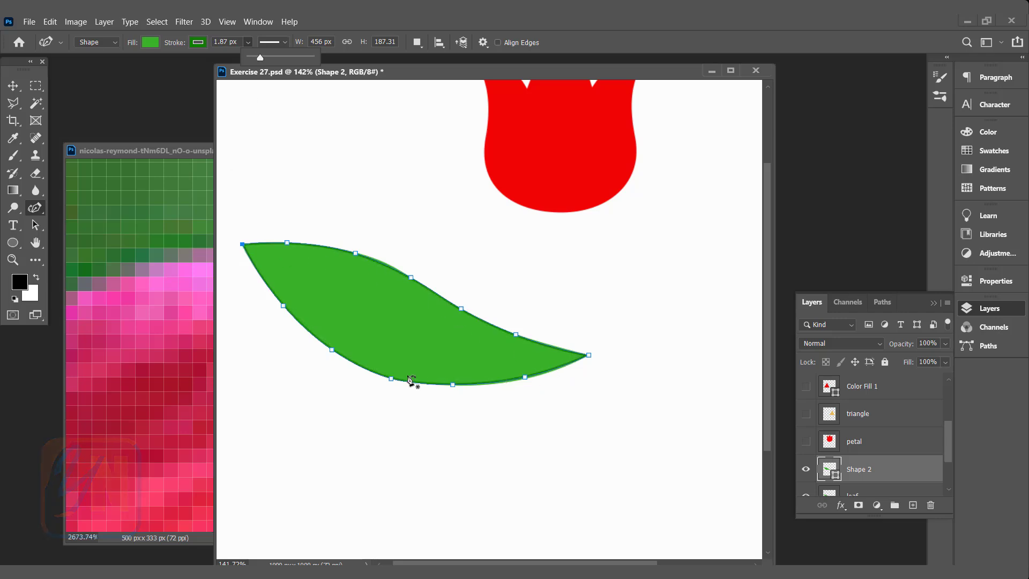
Scale the traced leaf shape proportionally to 47.38% and place it against the lower-left base of the tulip.
click(13, 85)
drag(404, 354, 445, 245)
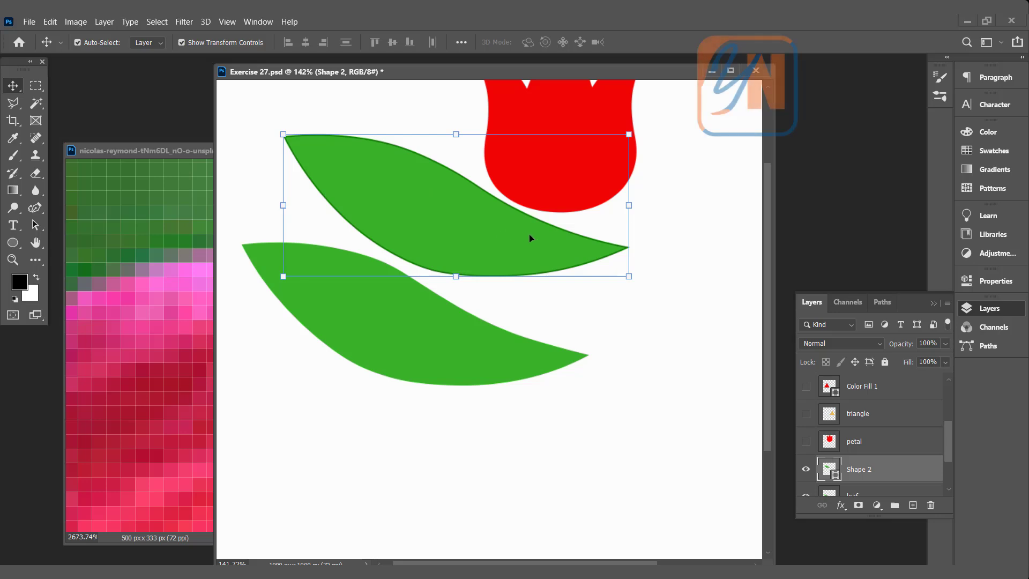
drag(631, 278, 505, 269)
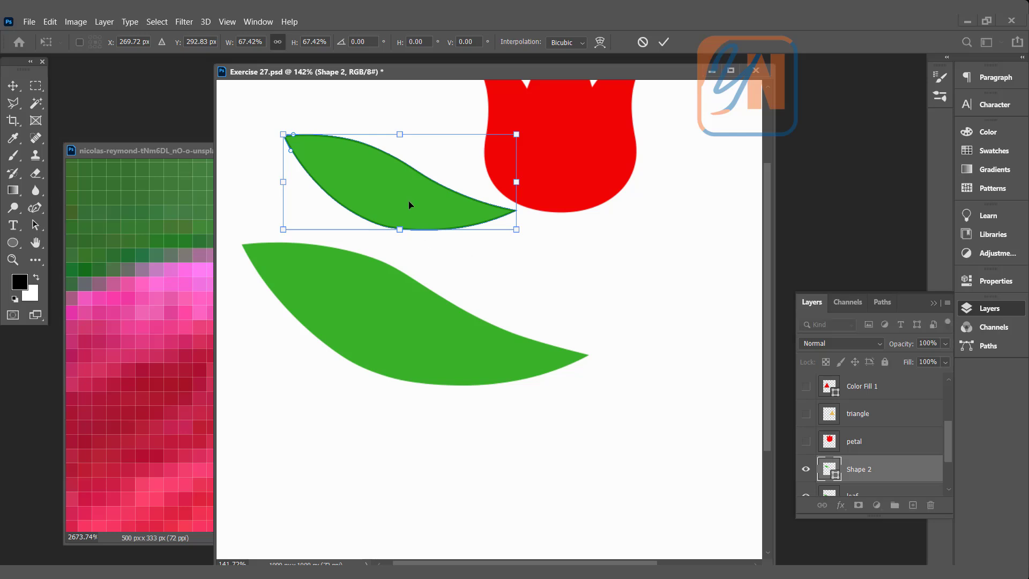
drag(394, 187, 427, 199)
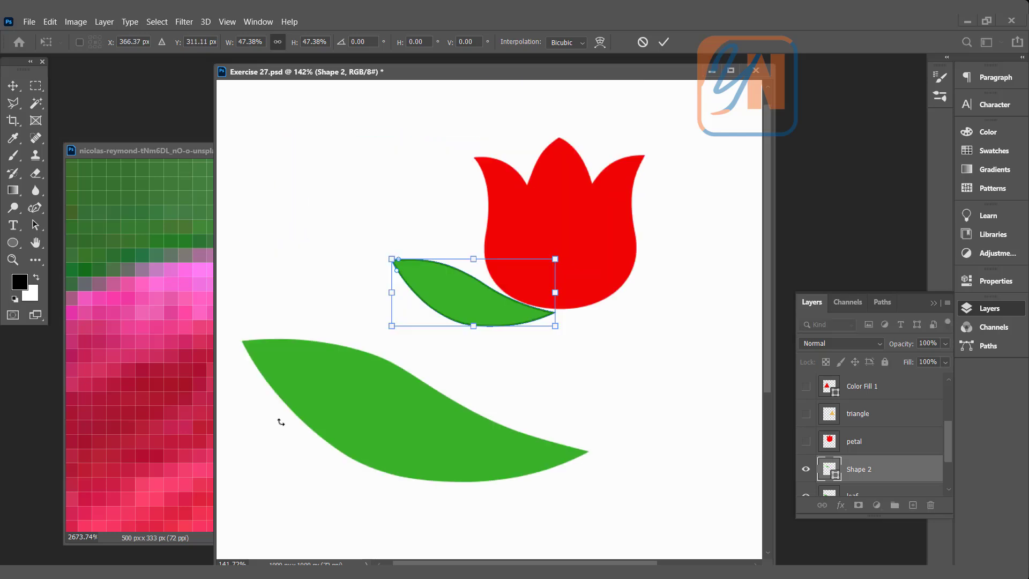
key(Return)
Select the original leaf and hide its layer.
click(372, 437)
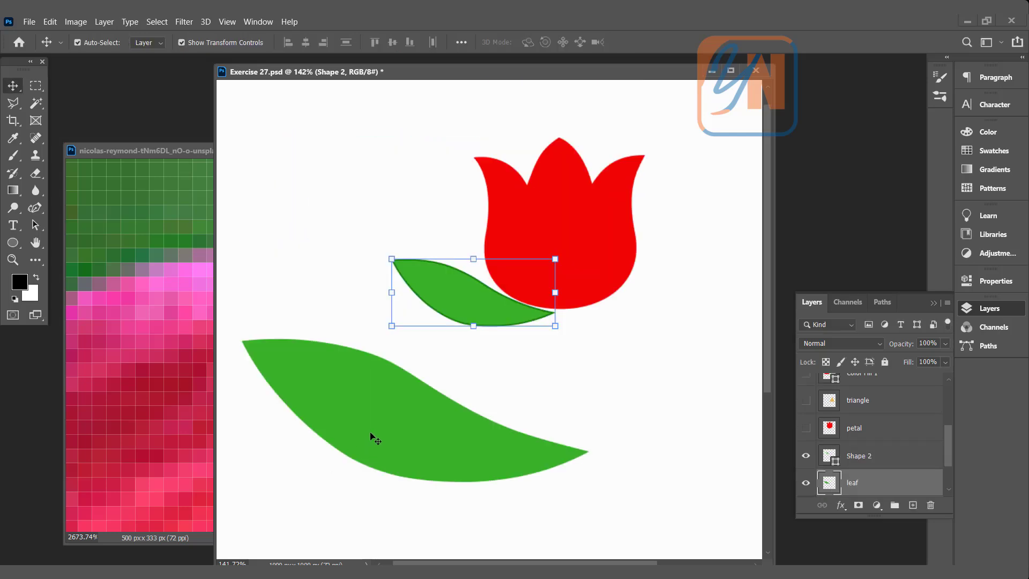
click(806, 483)
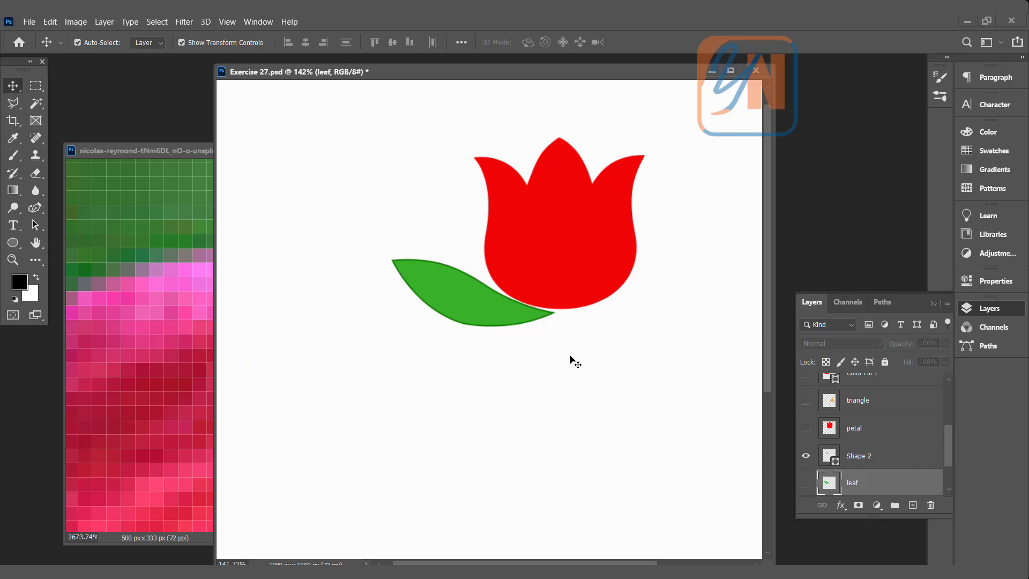
Draw a curved stem about 207 px wide and 204 px high below the tulip with the Pen tool in Shape mode.
drag(570, 357, 533, 356)
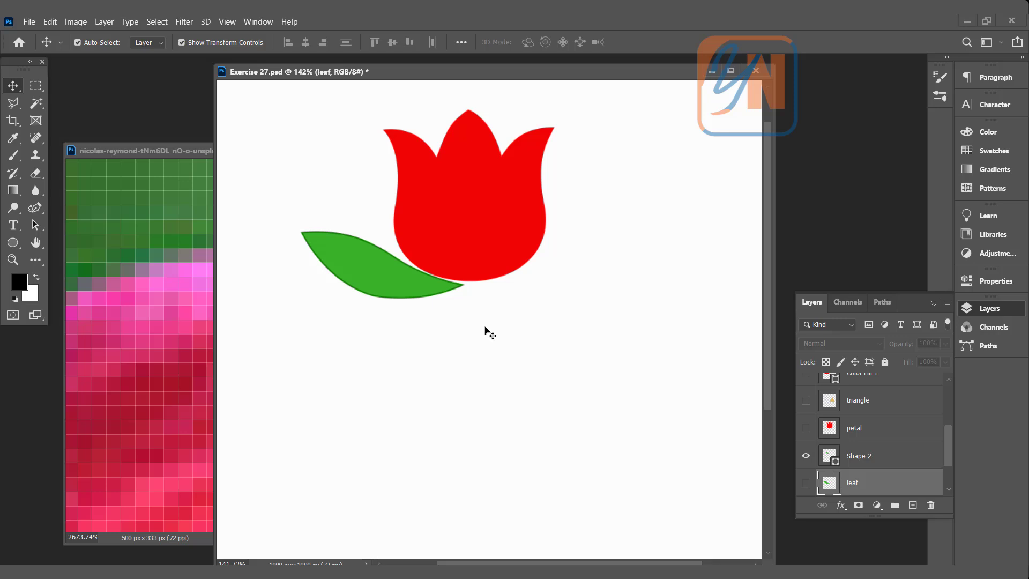
click(36, 208)
click(85, 207)
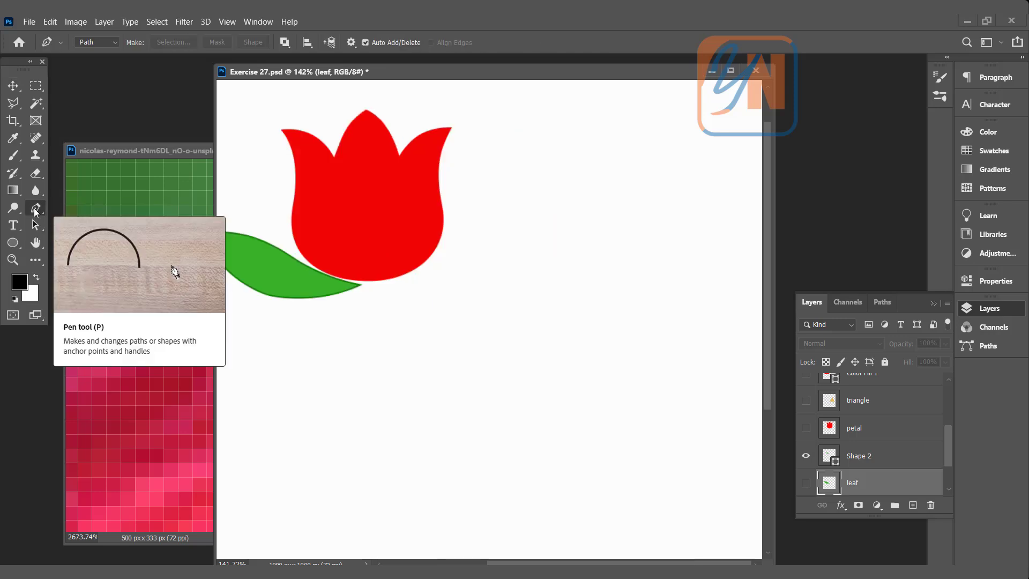
click(111, 40)
click(108, 53)
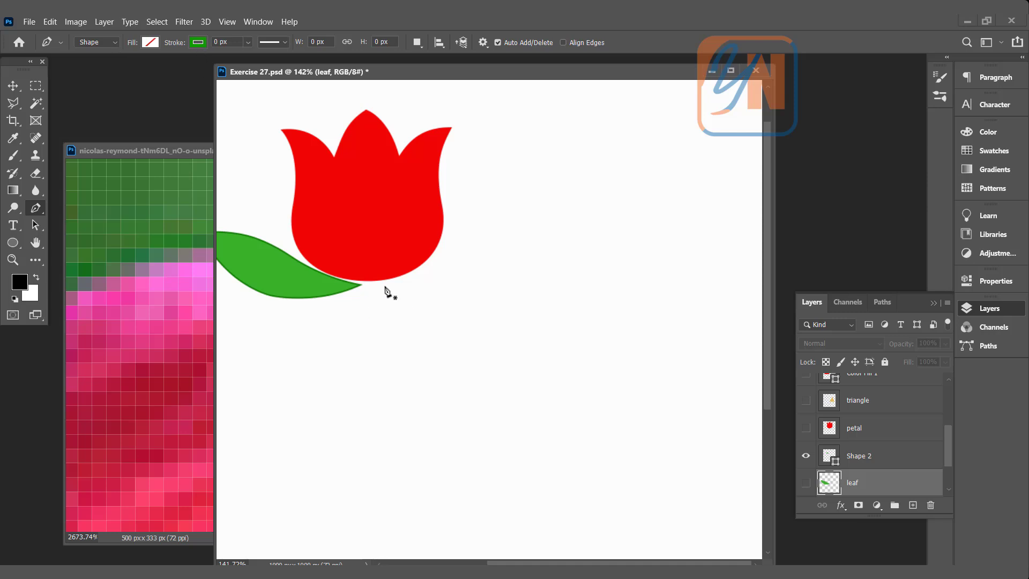
click(375, 285)
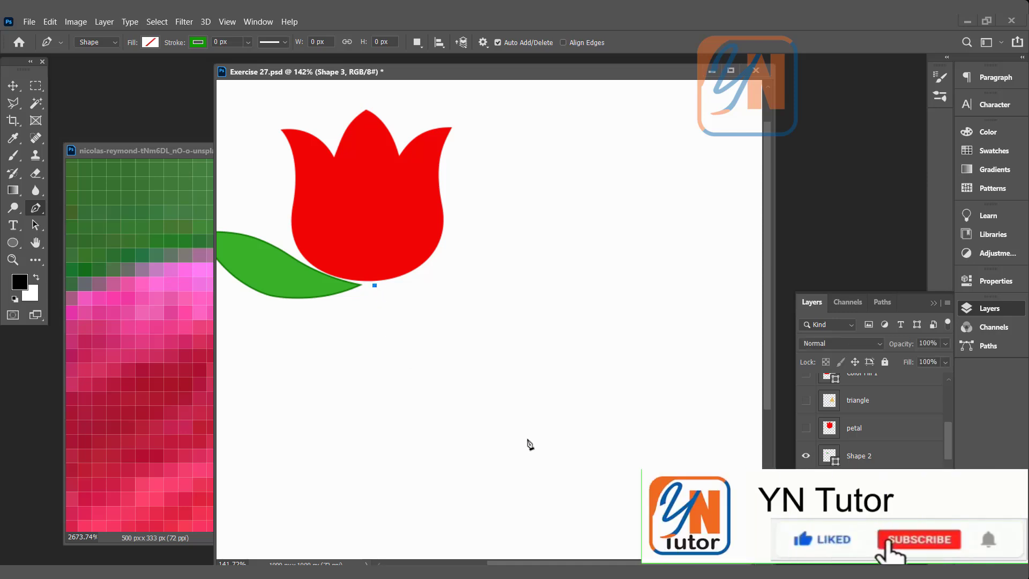
mouse_move(532, 440)
mouse_down()
mouse_move(600, 459)
mouse_move(676, 454)
mouse_up()
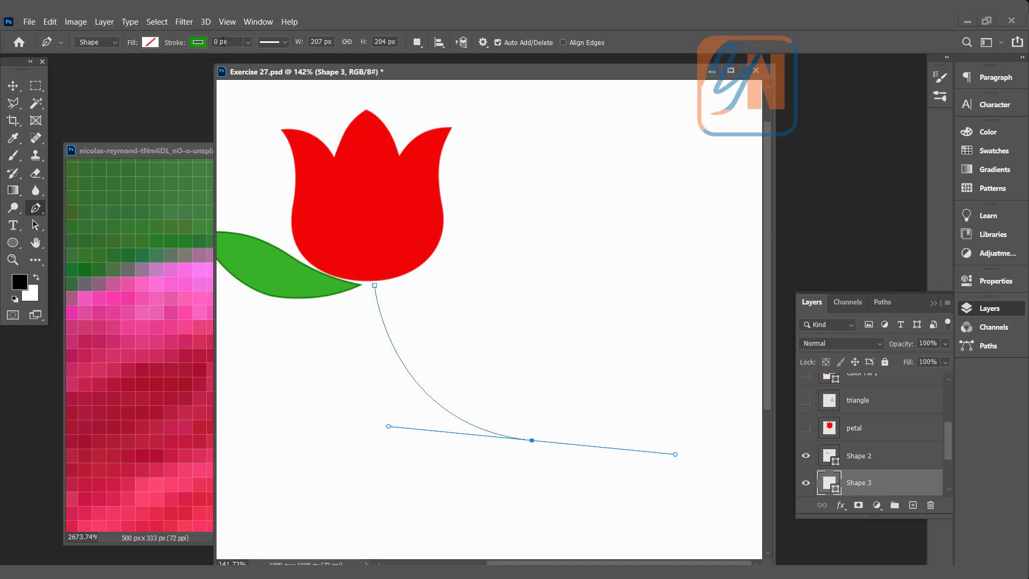
Set the stem's stroke width to 7.63 px.
click(249, 42)
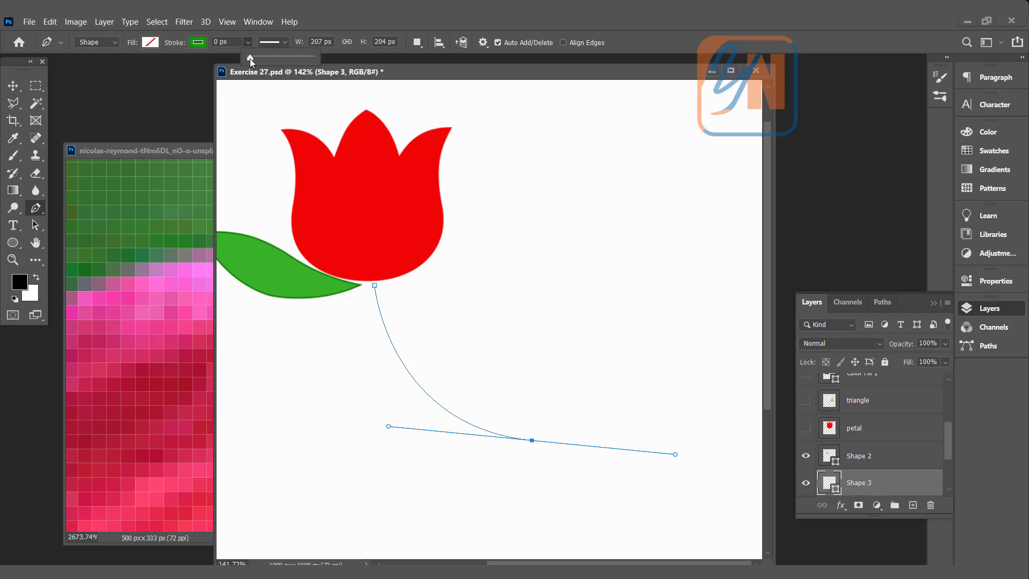
drag(249, 59, 266, 57)
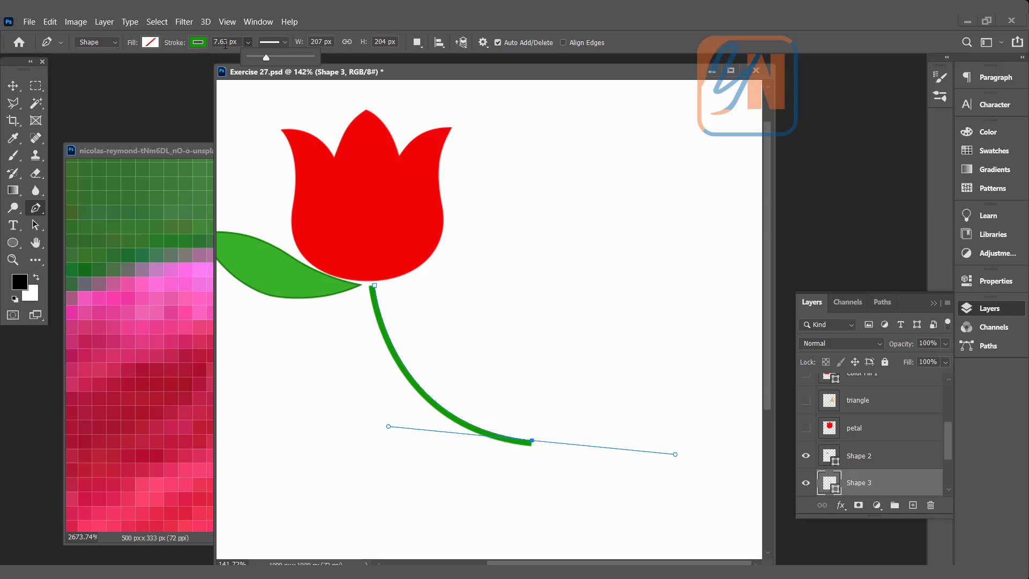
key(v)
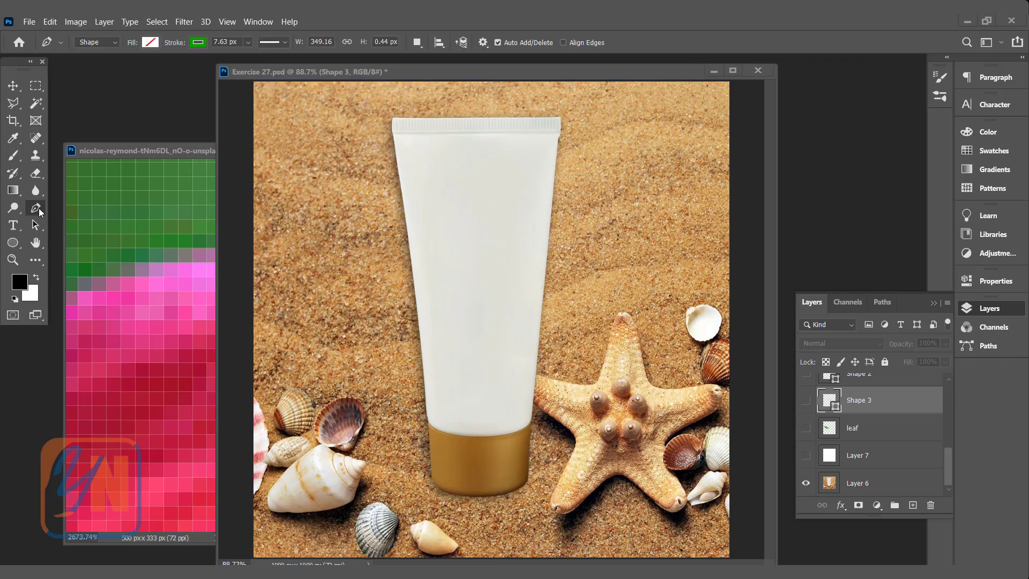
Start a Pen tool outline in Path mode along the white tube's top edge and down its right side.
click(103, 42)
click(91, 65)
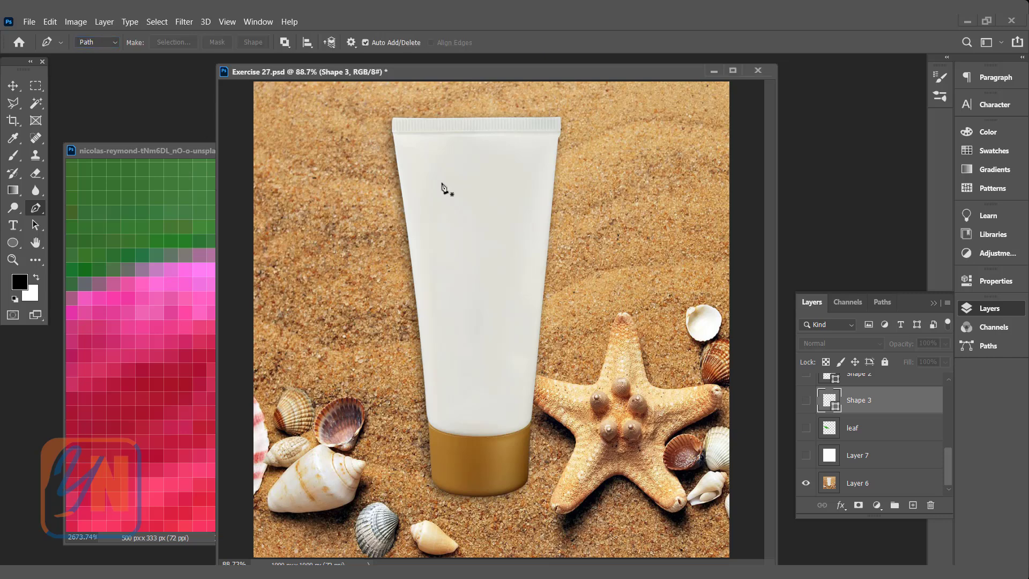
click(393, 118)
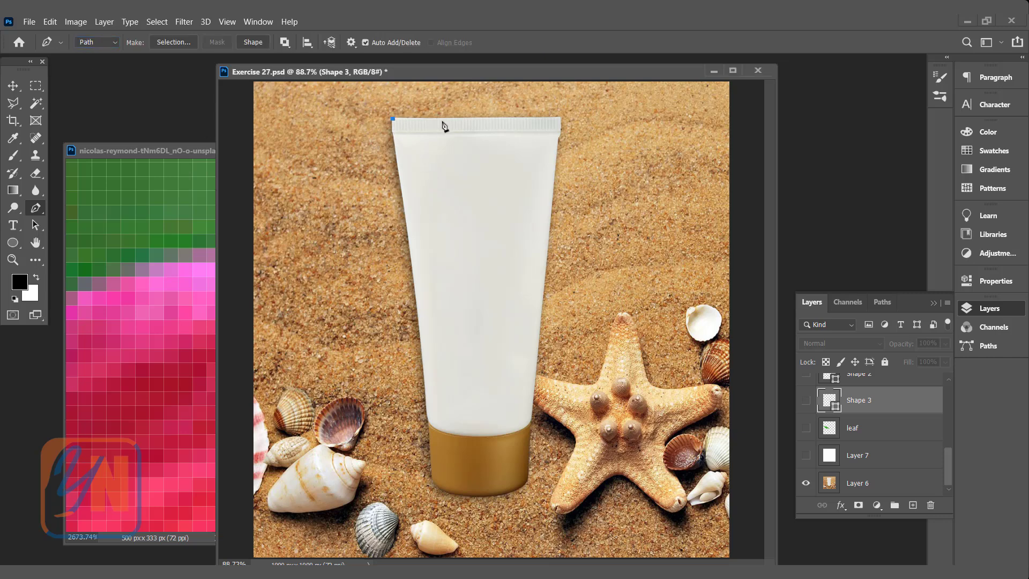
scroll(499, 127, up, 1)
click(567, 119)
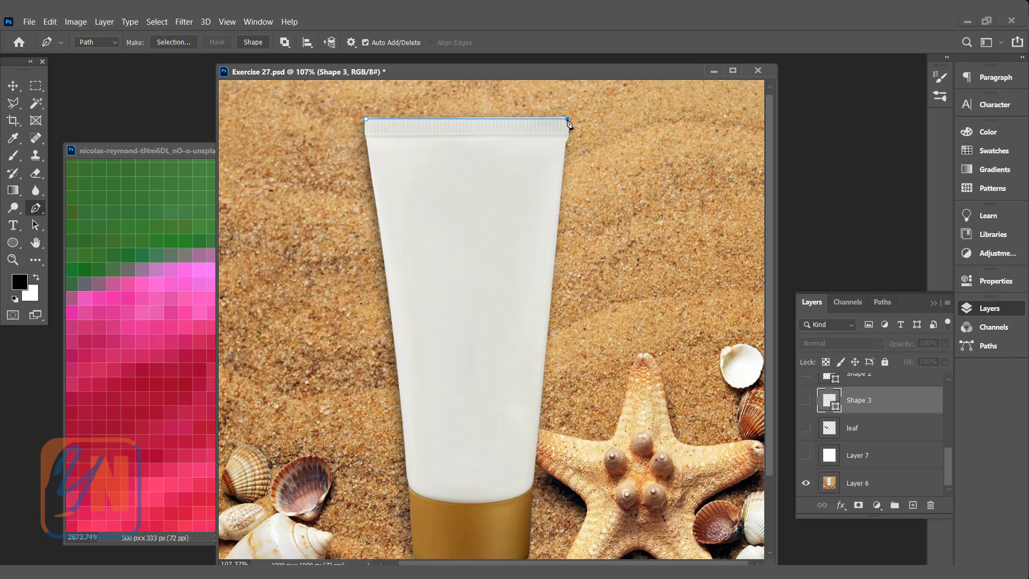
click(567, 139)
click(541, 406)
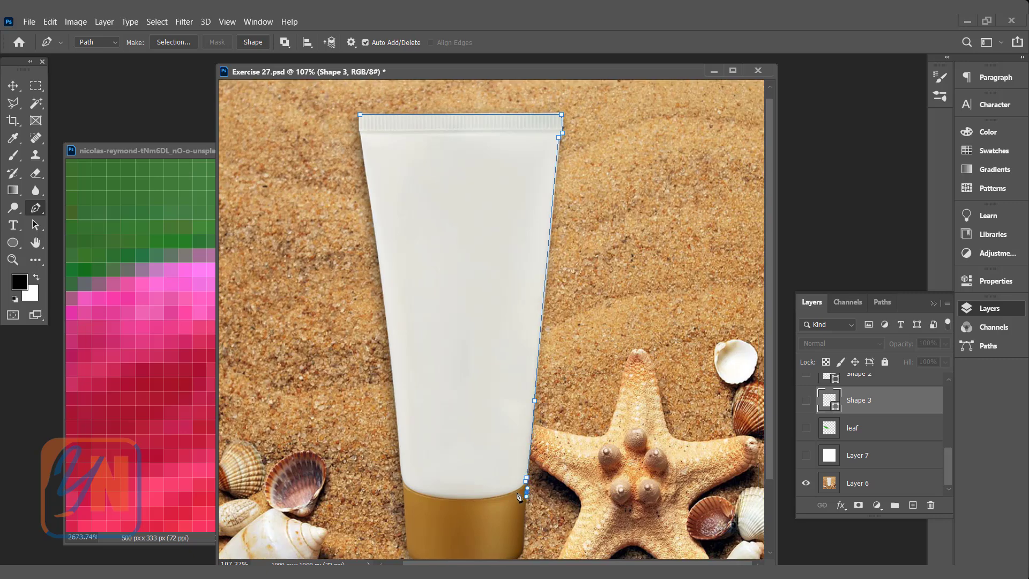
Continue the path around the tube's gold cap, curving it along the rounded bottom corners and up to the cap's left edge.
scroll(522, 483, down, 3)
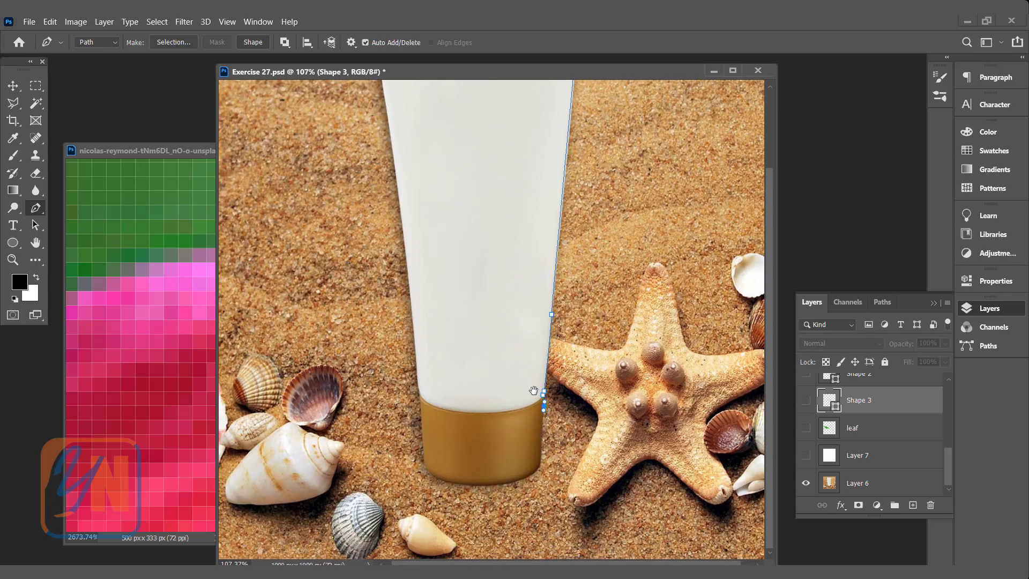
click(540, 465)
drag(521, 480, 507, 485)
drag(443, 481, 425, 469)
click(425, 462)
click(421, 394)
Trace the tube's left side up to the top-left corner and close the path.
scroll(433, 316, up, 3)
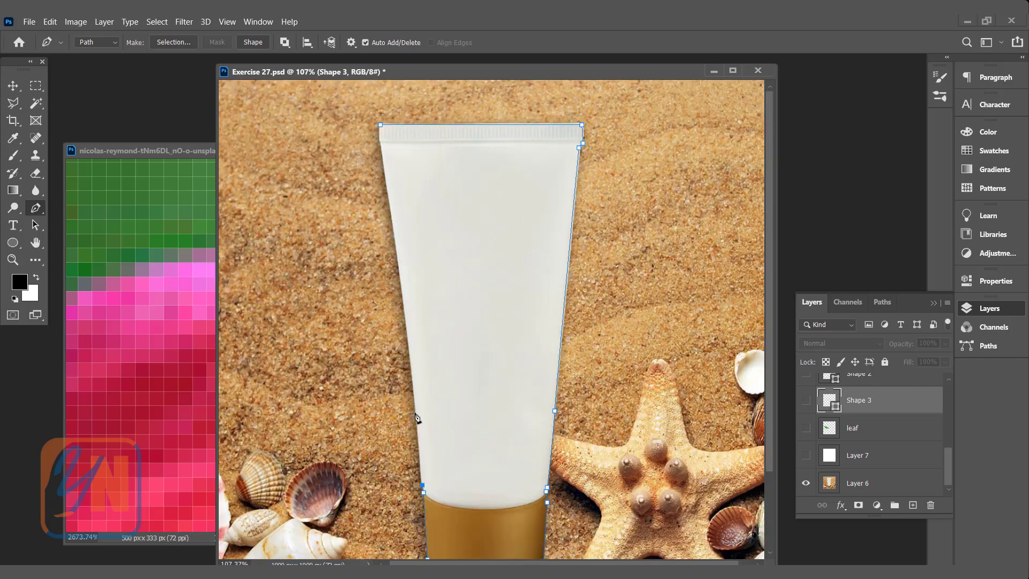
drag(408, 327, 398, 258)
click(380, 140)
click(381, 126)
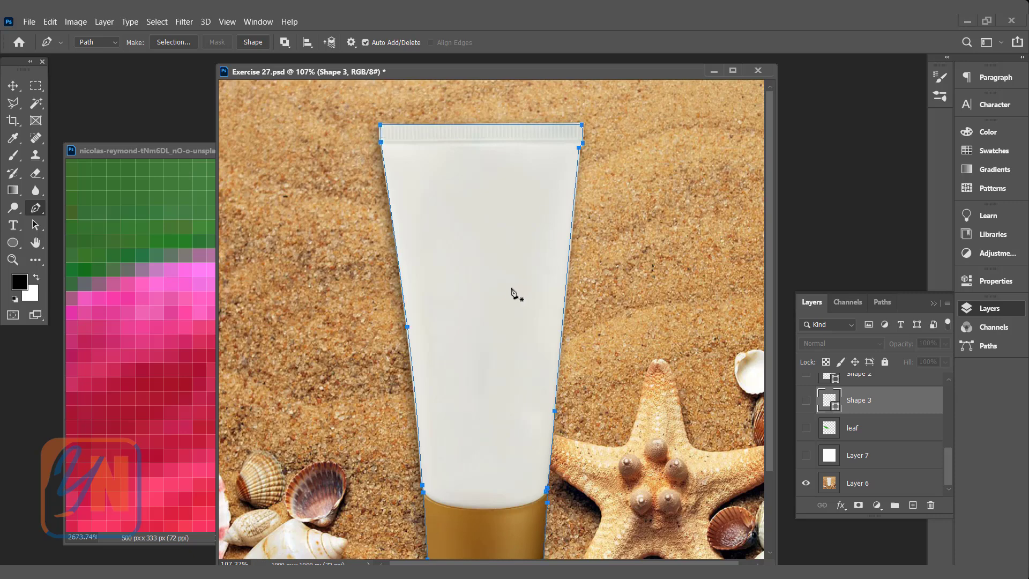
Convert the tube path into a new anti-aliased selection with a feather radius of 0 pixels.
right_click(486, 234)
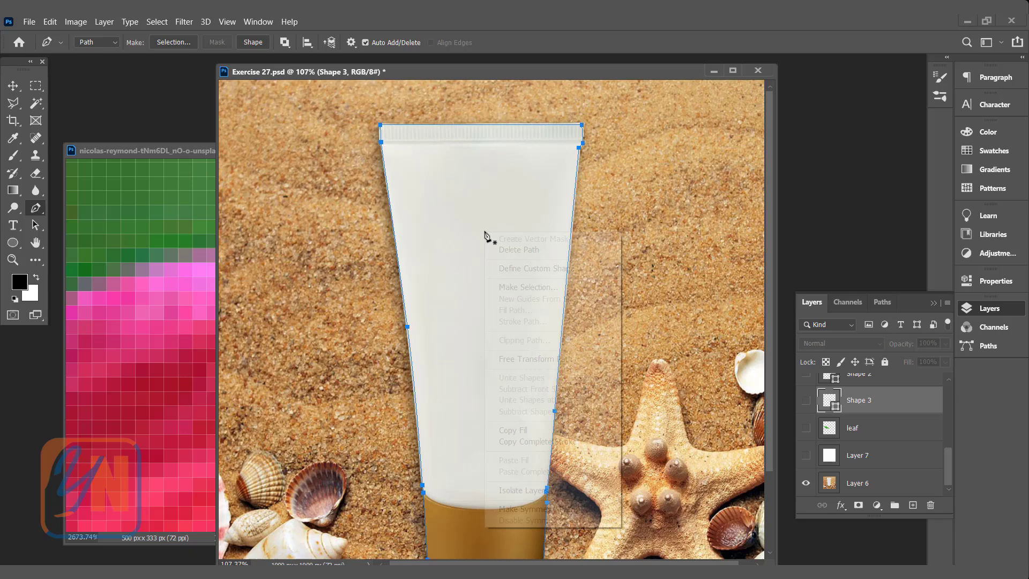
click(517, 288)
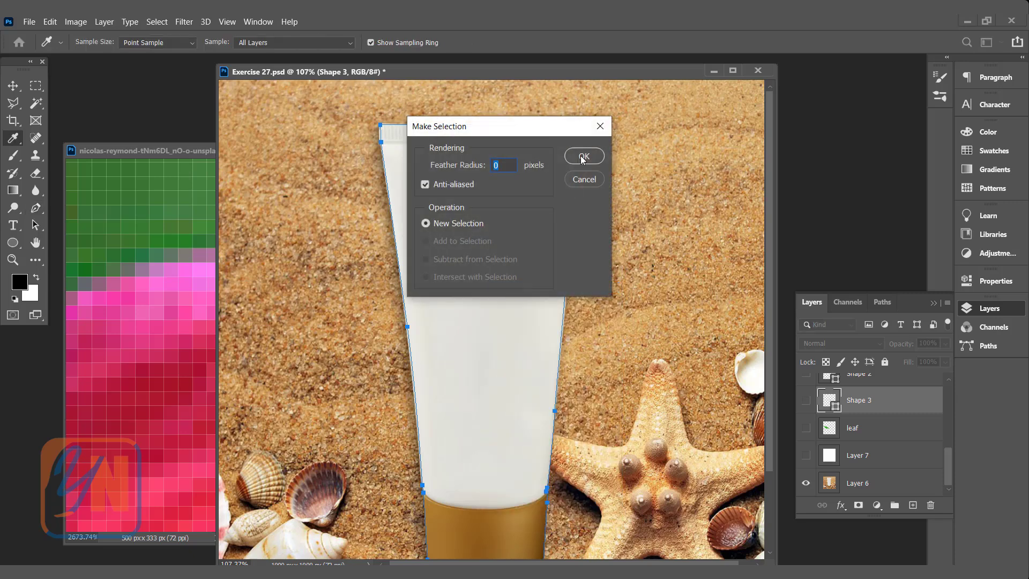
click(583, 157)
key(ctrl+0)
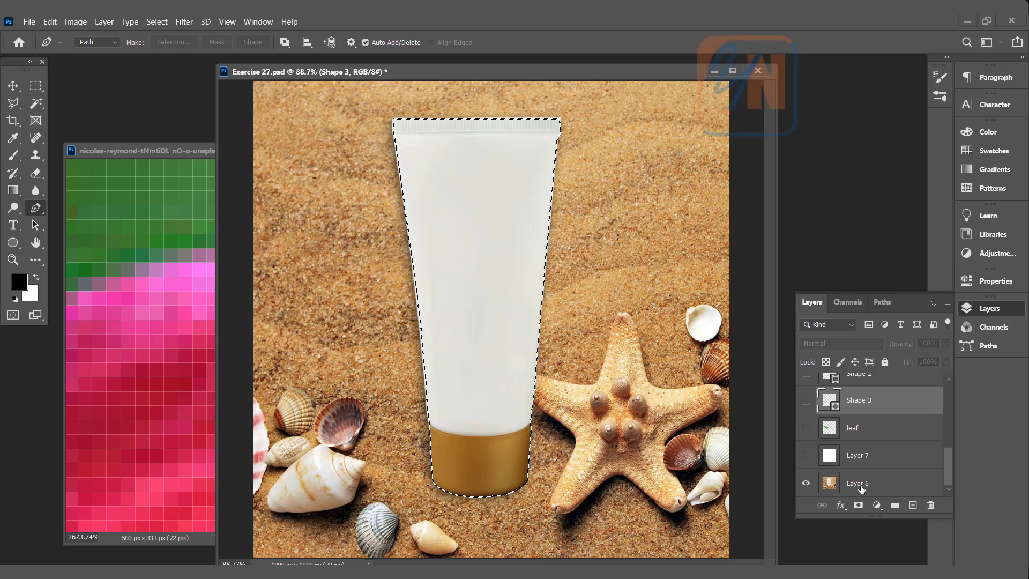
Add a layer mask to Layer 6 from the tube selection to hide the beach background.
click(890, 488)
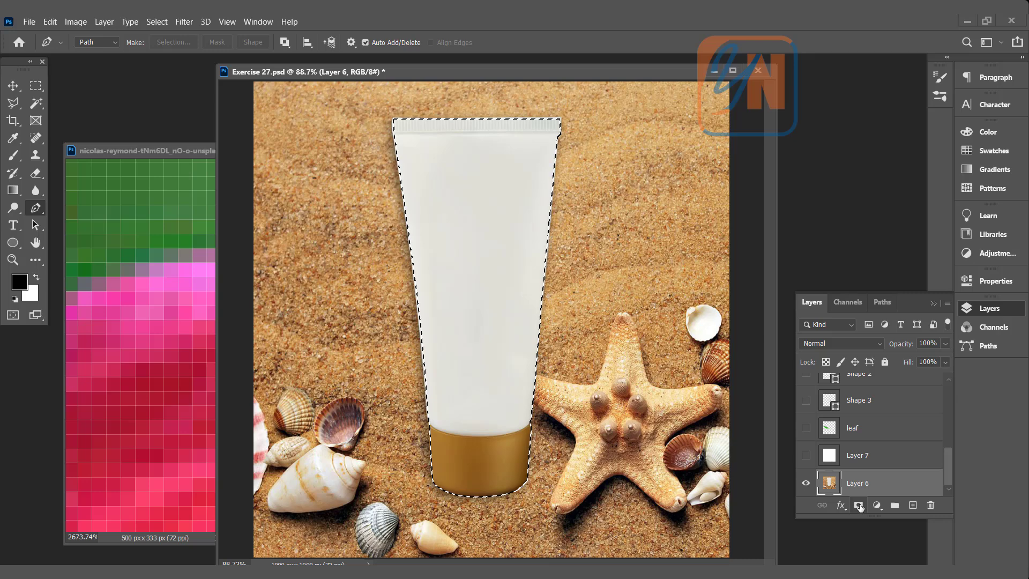
click(859, 505)
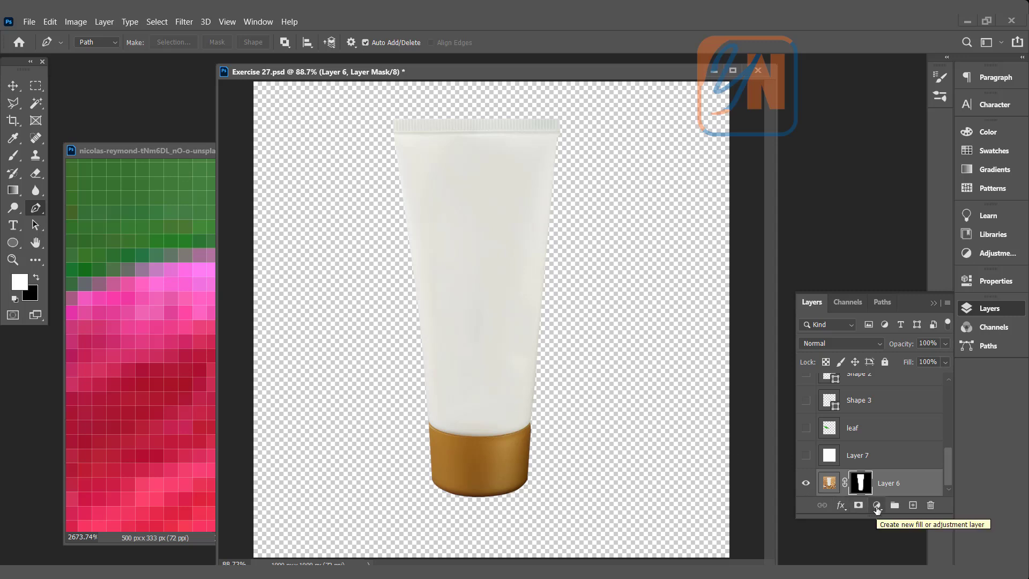
Create a Gradient fill layer using the Foreground to Background preset from the Basics group.
click(877, 506)
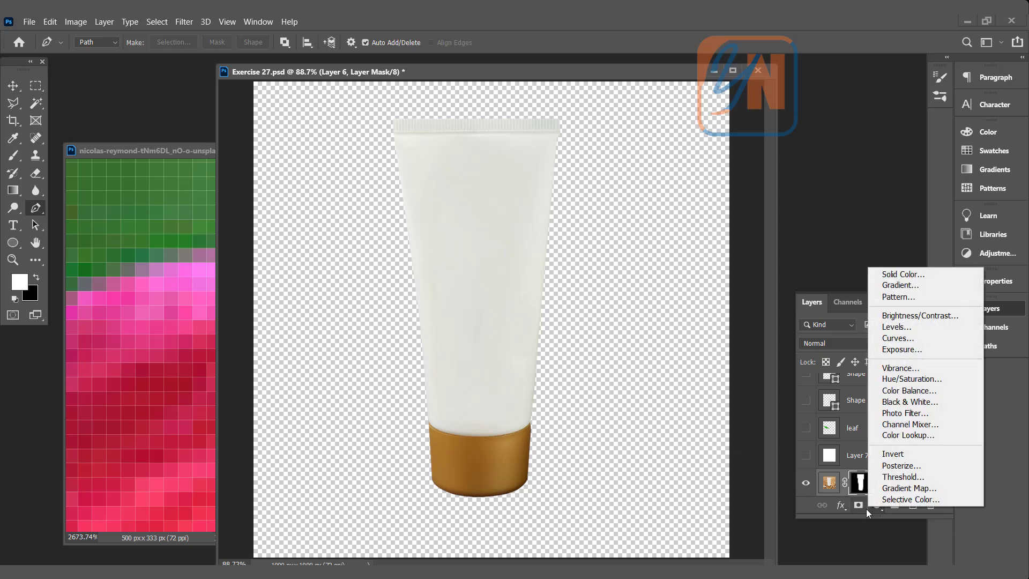
click(907, 287)
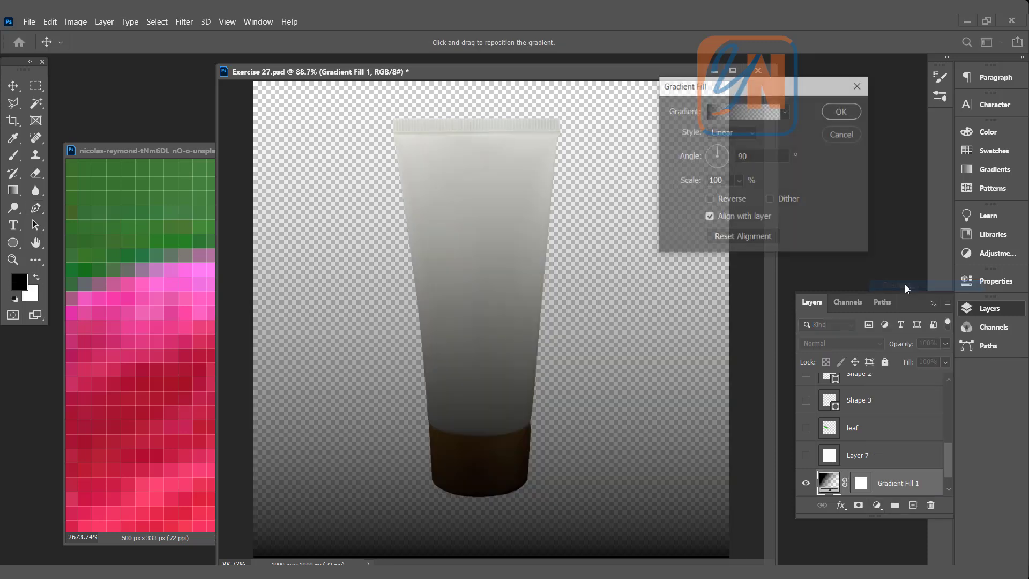
click(786, 111)
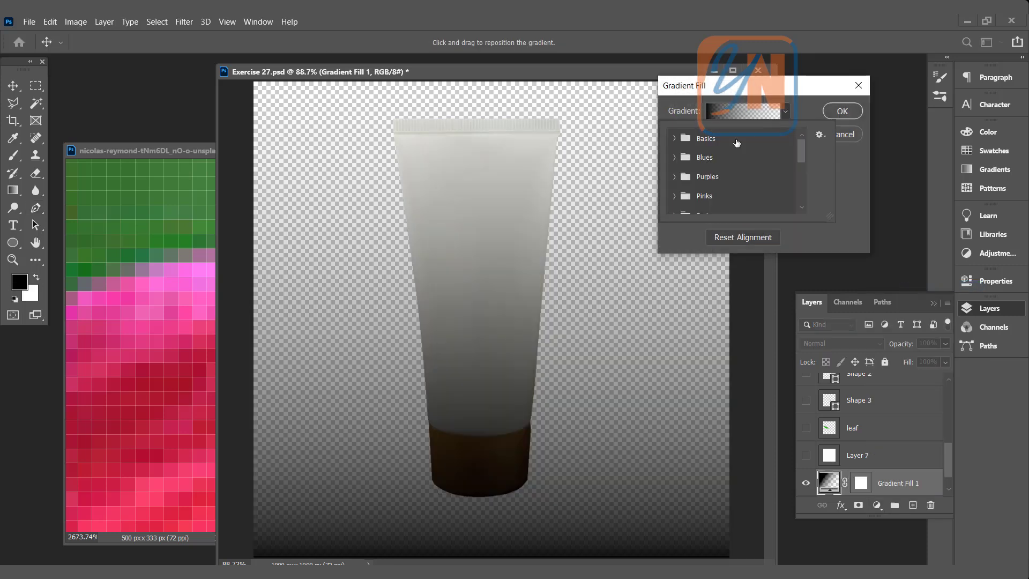
click(674, 138)
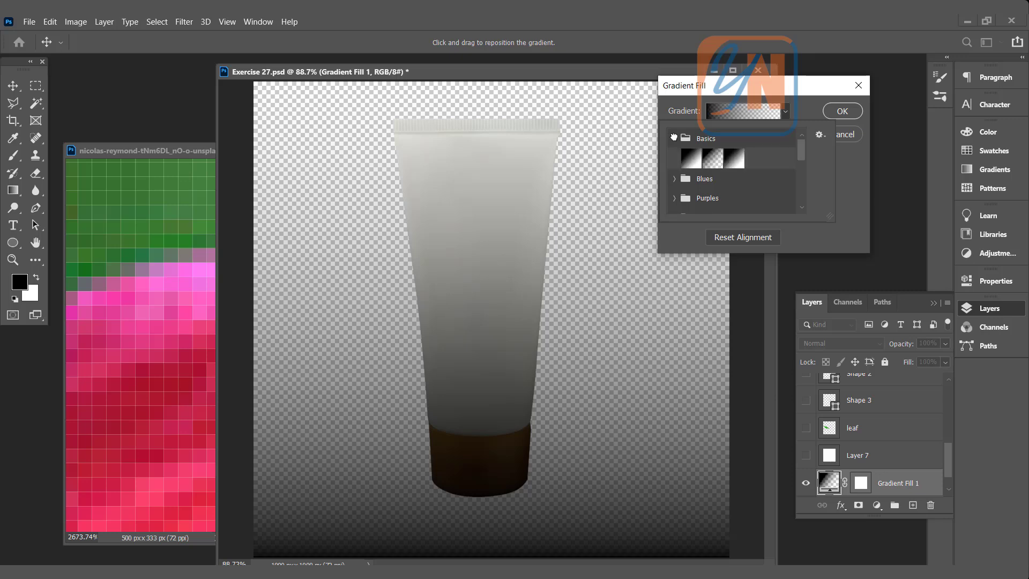
click(691, 160)
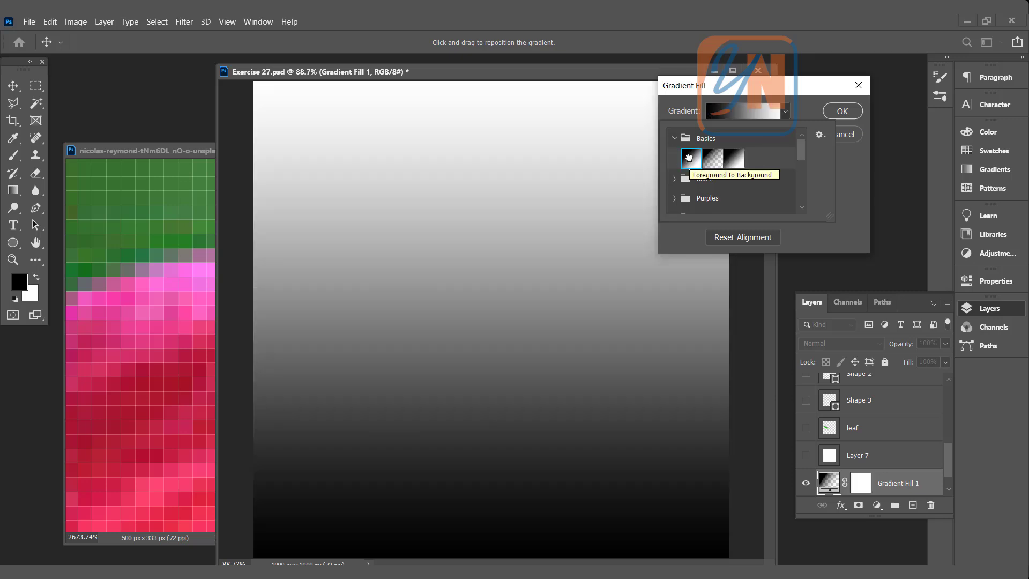
Edit the fill's gradient and set its black color stop at location 0% to dark blue 023c69.
click(738, 110)
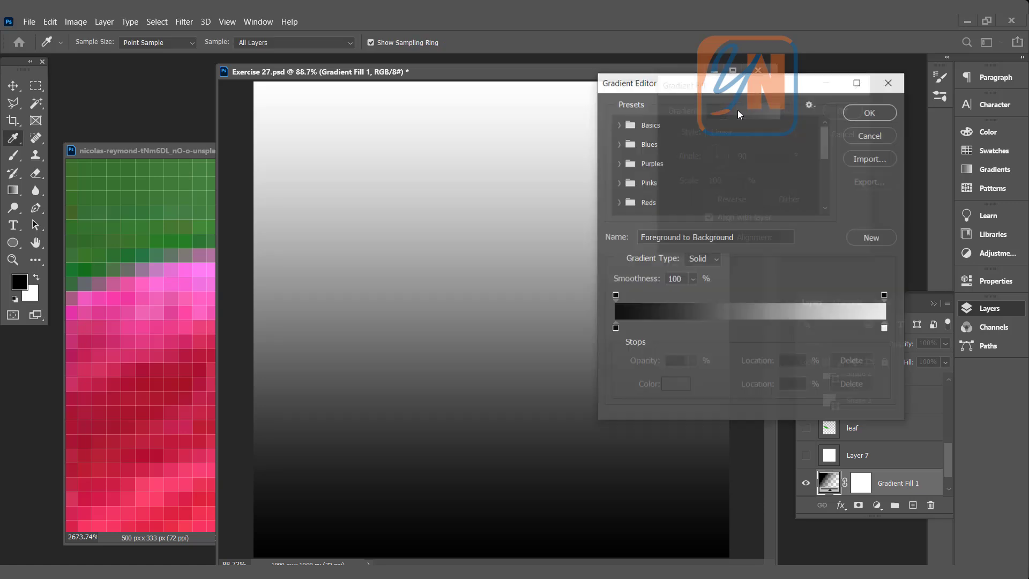
click(615, 330)
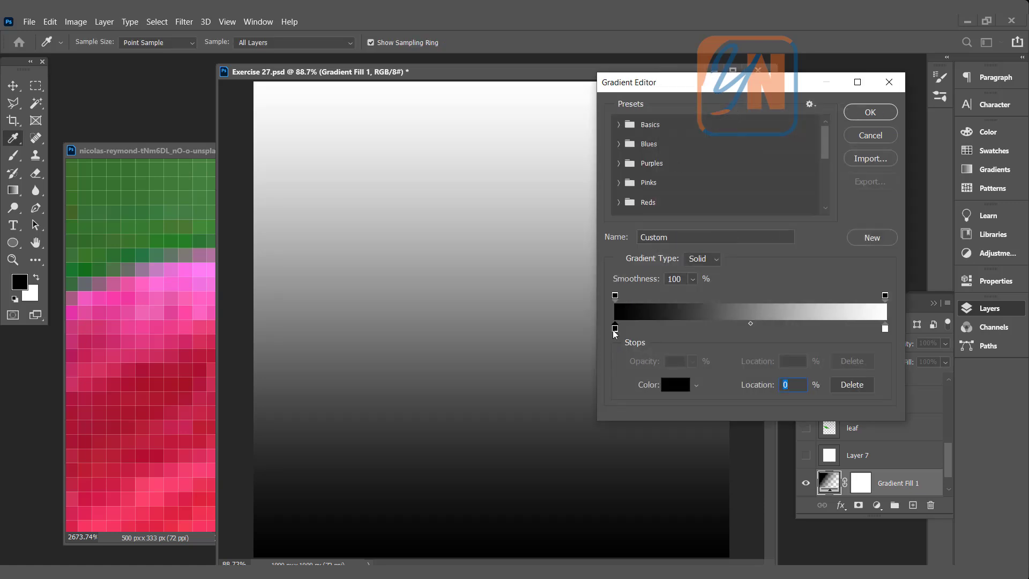
click(665, 385)
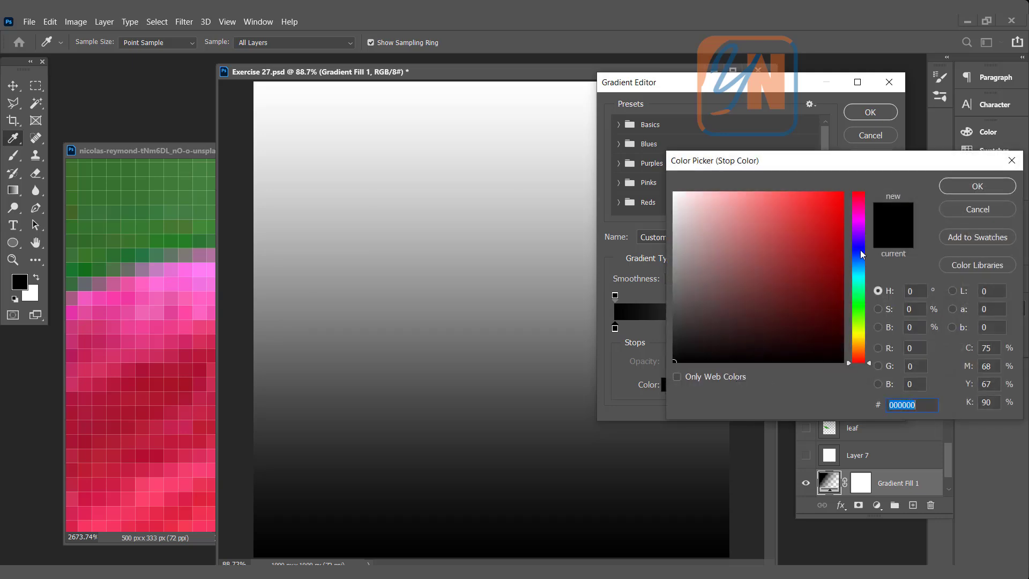
text(023c69)
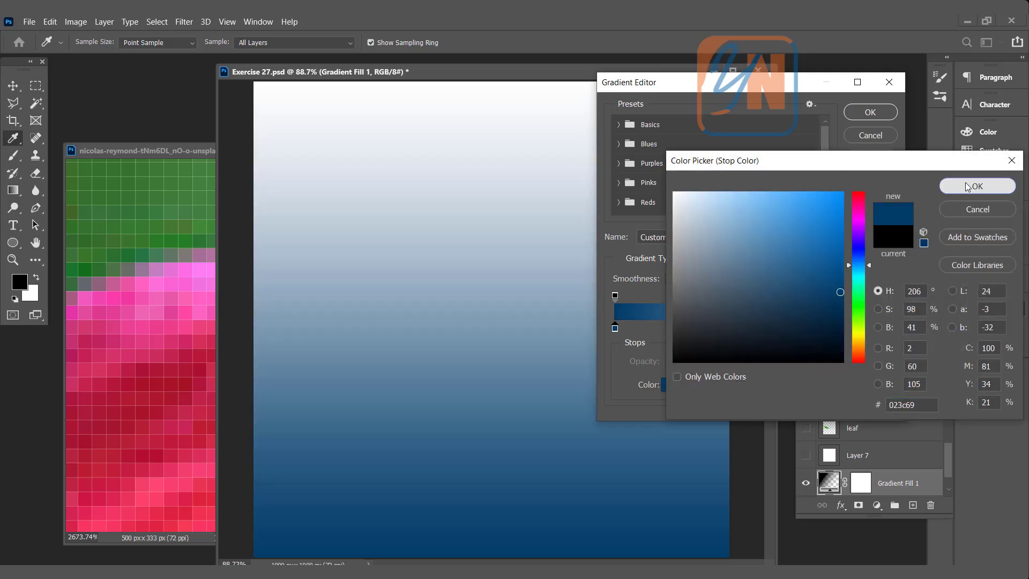
click(978, 186)
Set the white color stop at location 100% to bright blue 09a2f2 and apply the gradient fill.
click(886, 329)
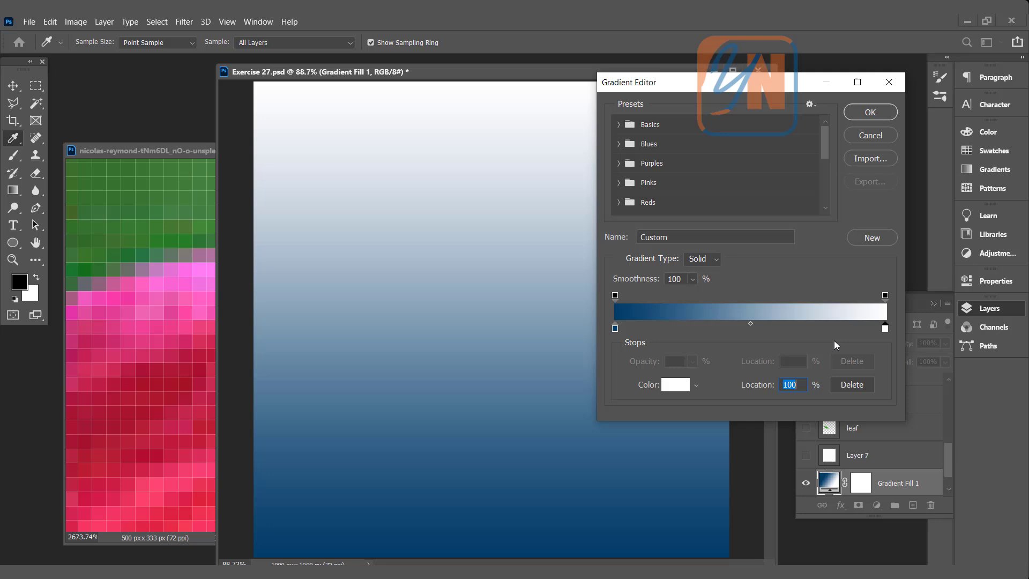
click(676, 385)
click(858, 267)
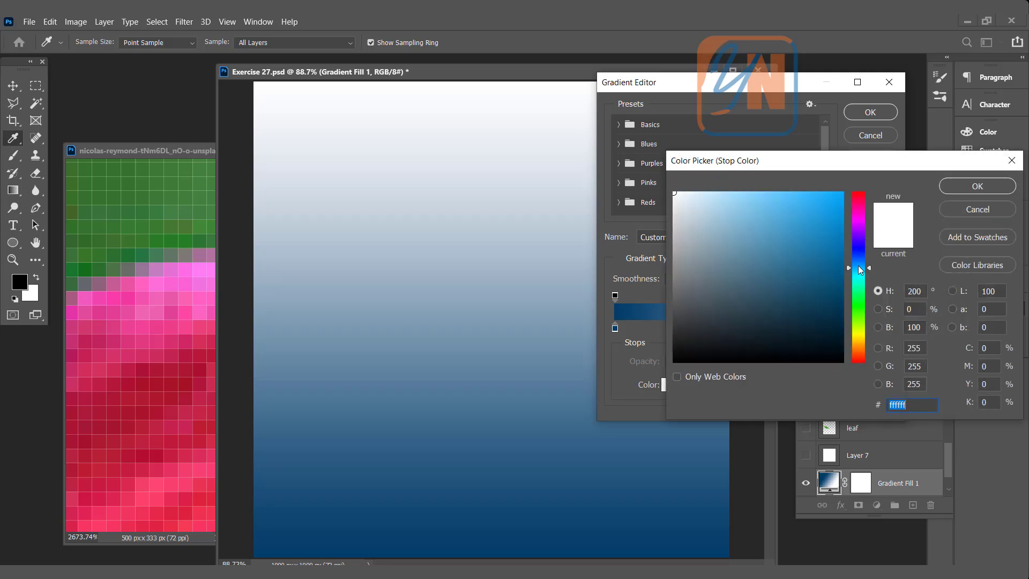
click(839, 201)
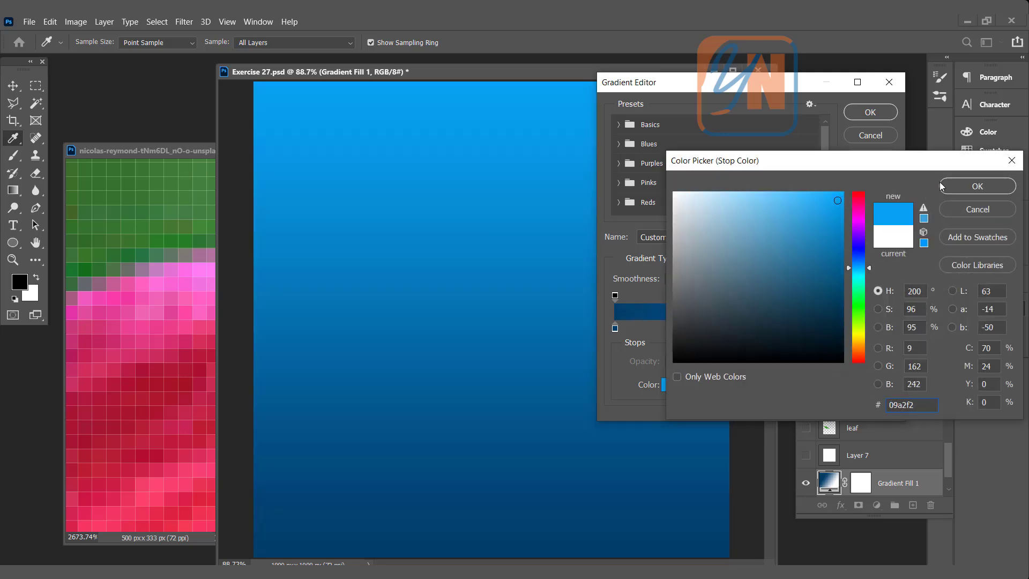
click(978, 186)
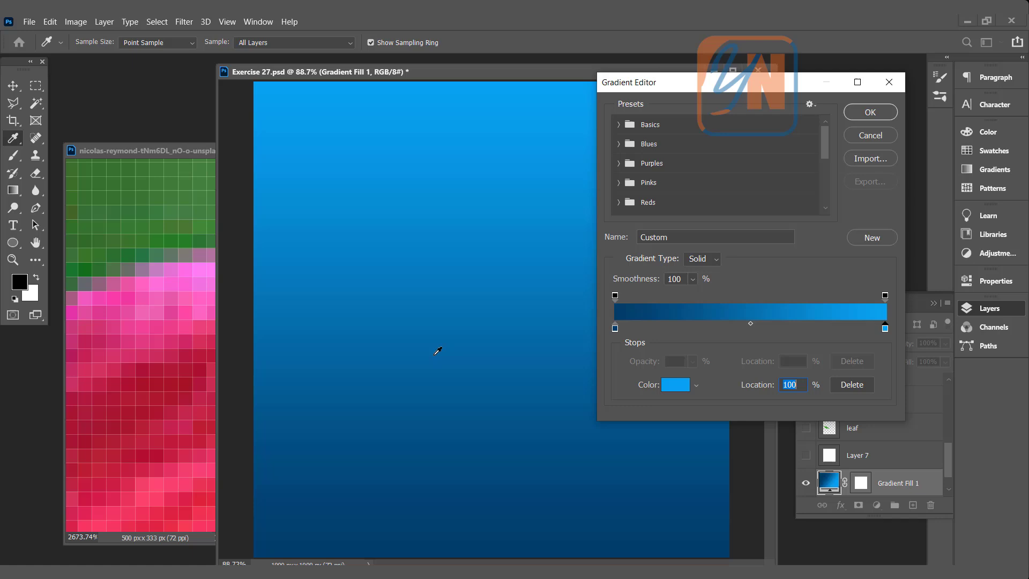
click(871, 112)
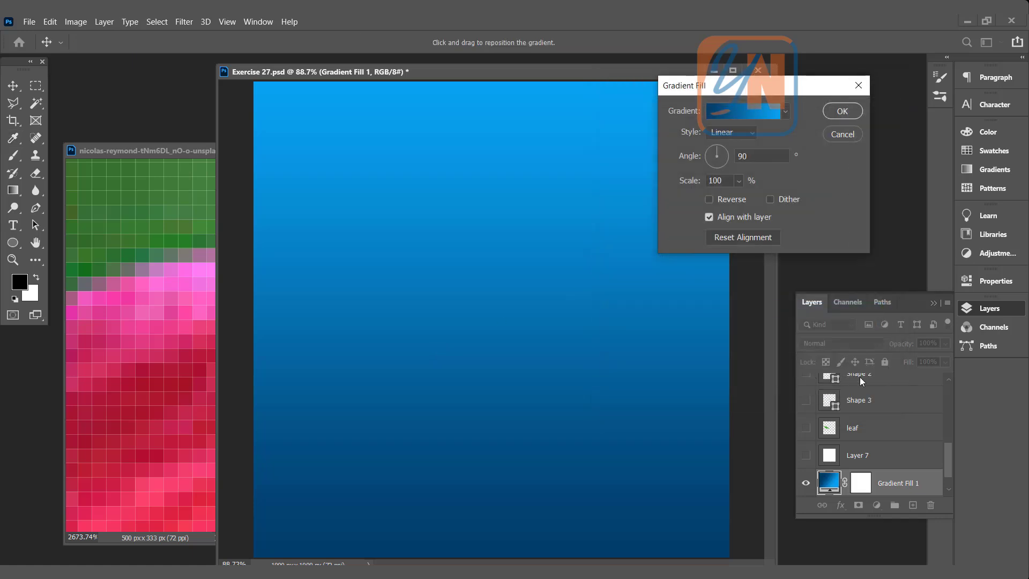
click(851, 117)
Move Layer 6 above Gradient Fill 1 in the layer order so the tube sits on the blue background.
key(p)
scroll(893, 455, down, 1)
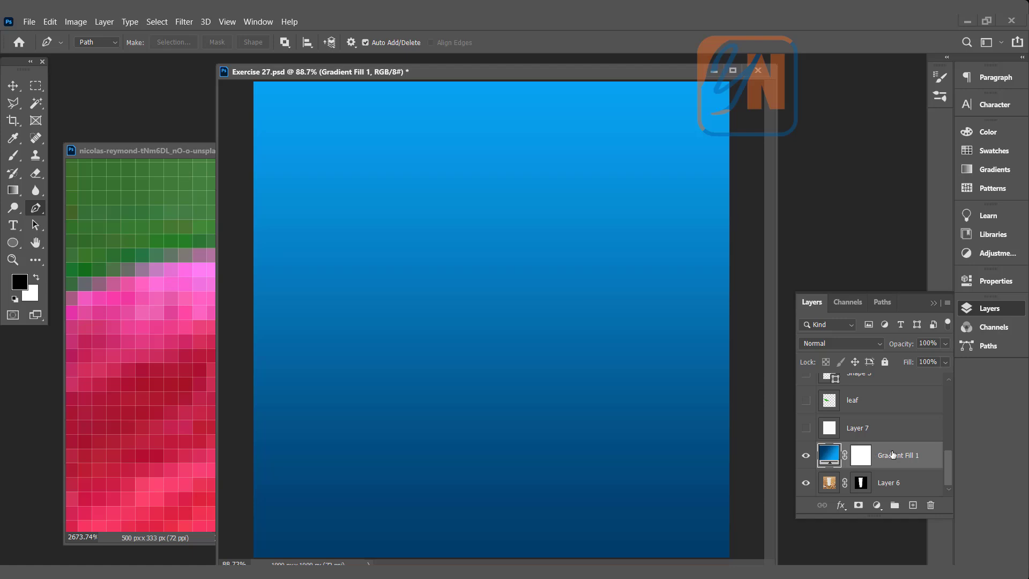
click(886, 488)
drag(886, 488, 896, 449)
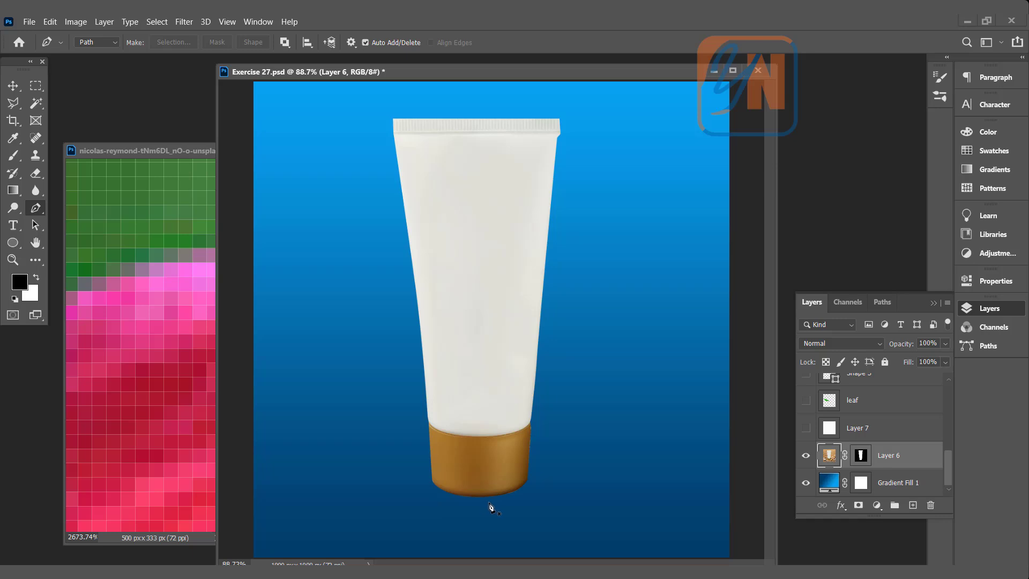
Add a new layer directly above Gradient Fill 1 and prepare a flattened elliptical 300 px brush with 0% hardness.
click(907, 494)
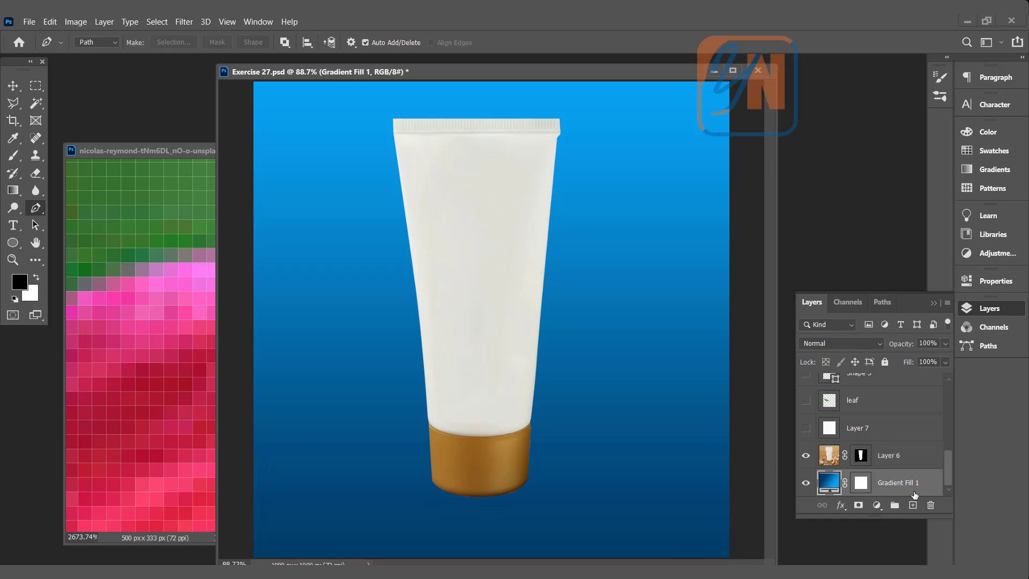
click(913, 506)
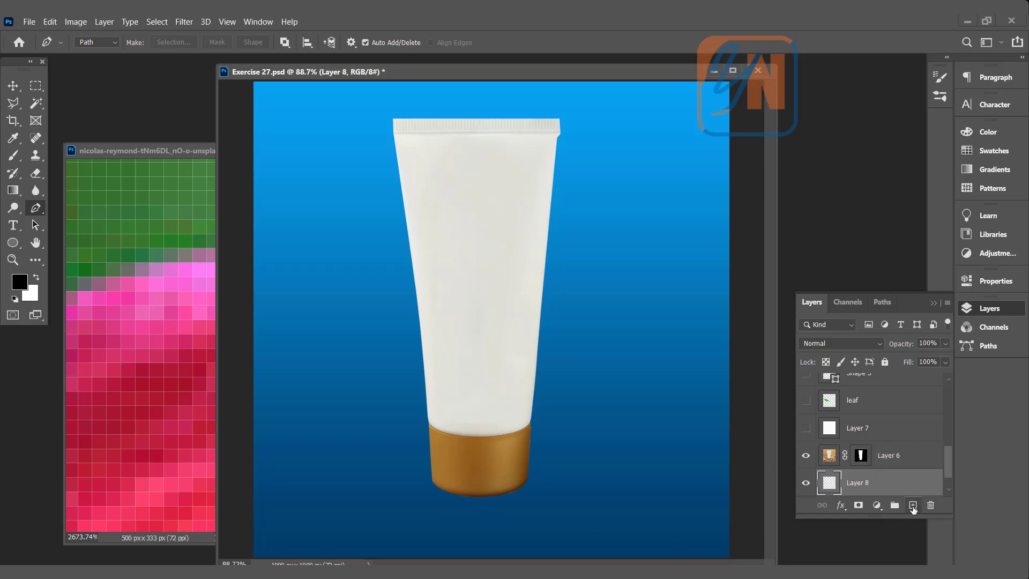
click(12, 158)
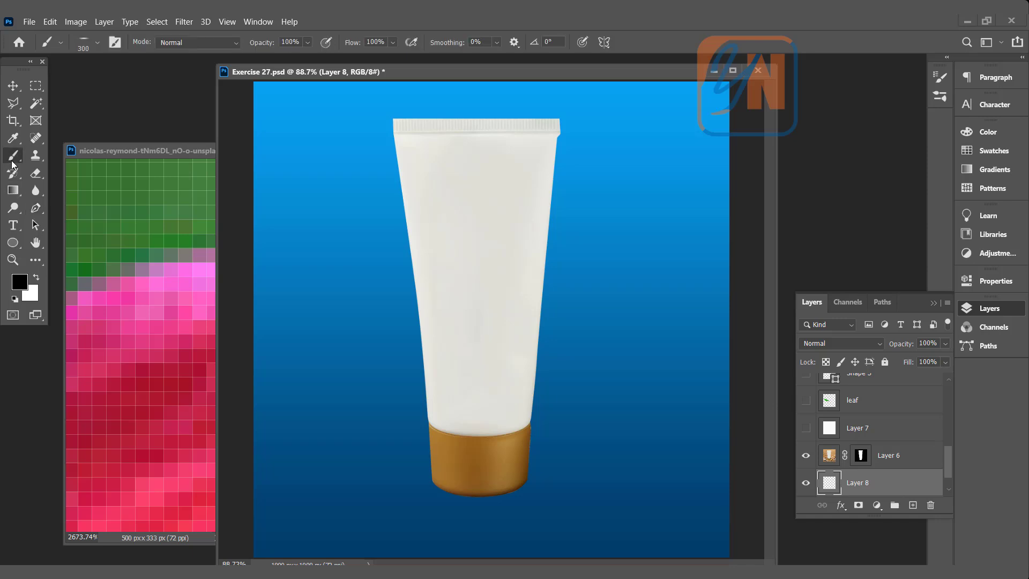
click(97, 44)
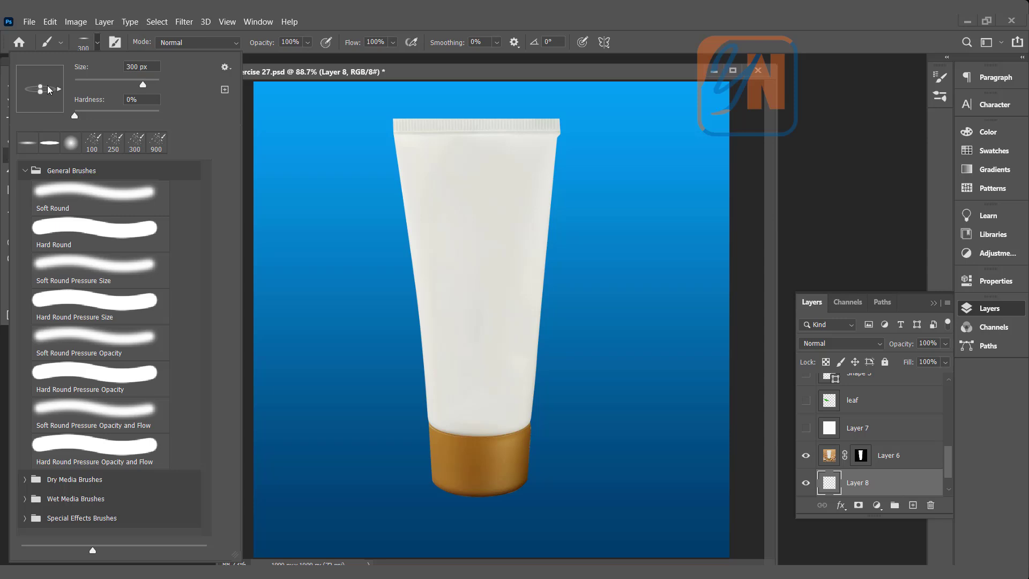
drag(40, 85, 40, 73)
drag(40, 78, 39, 91)
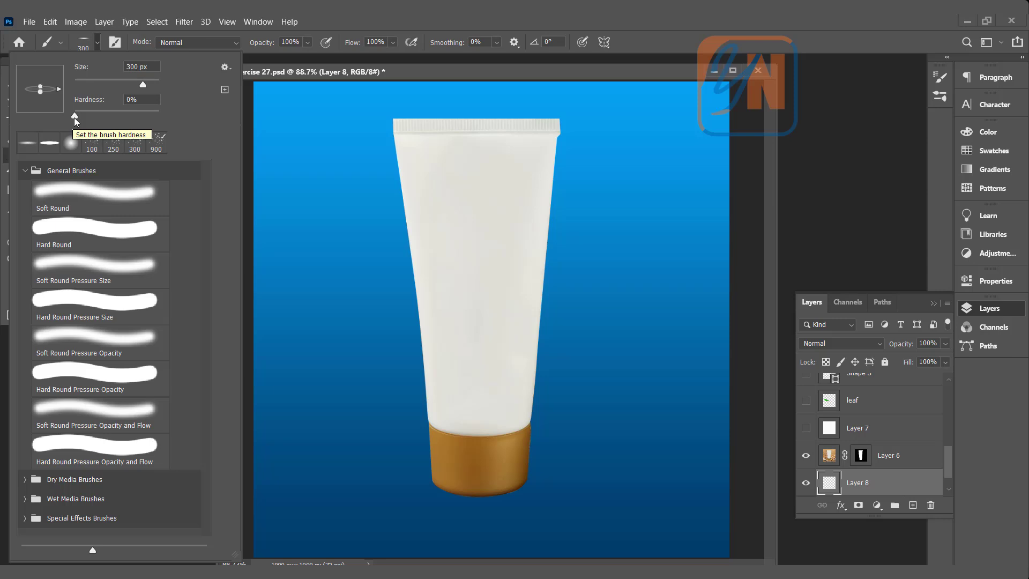
drag(274, 76, 276, 74)
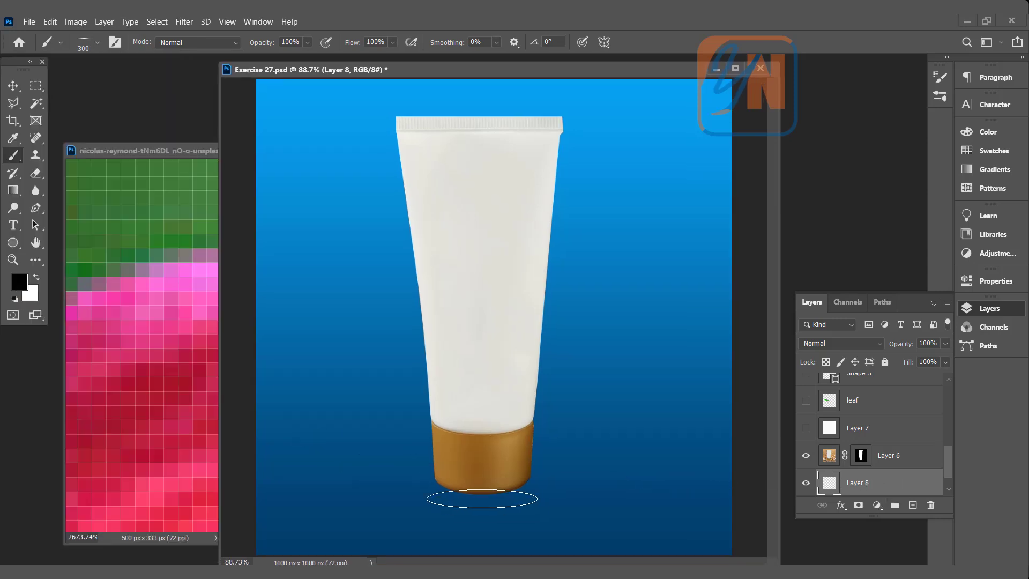
Paint a single soft black shadow under the tube's gold cap and reduce the shadow layer's opacity to 59%.
click(480, 498)
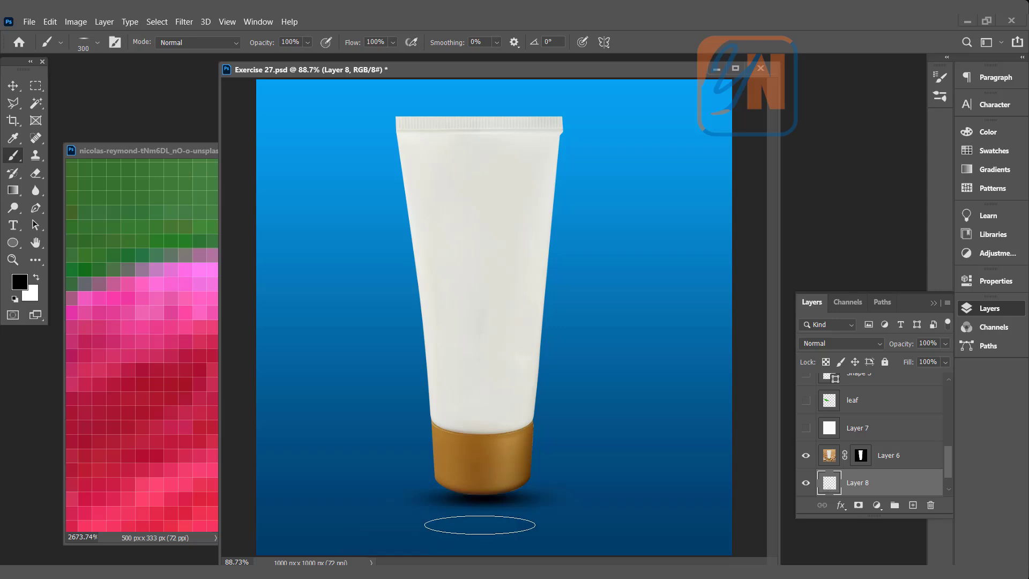
click(946, 343)
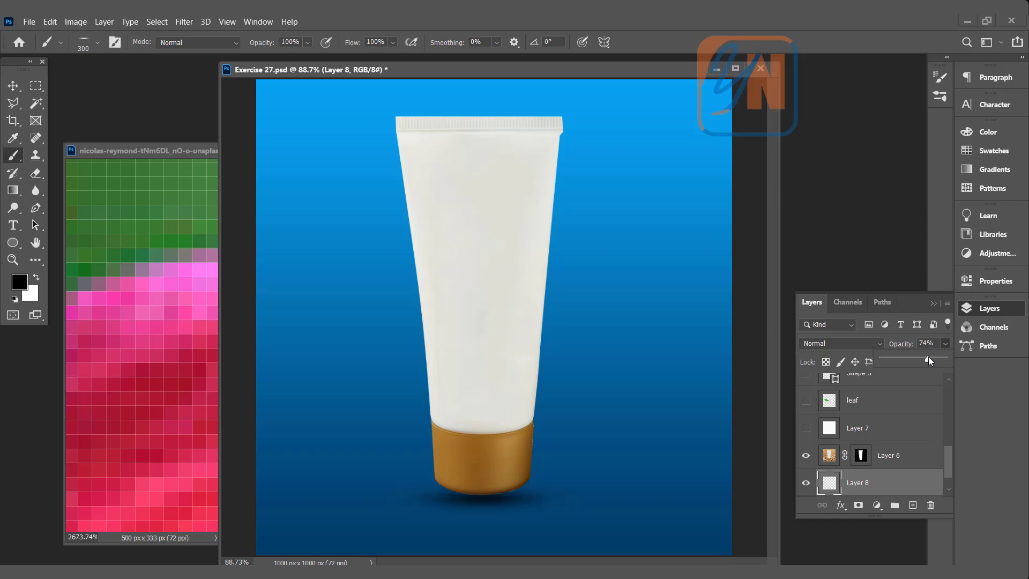
scroll(706, 376, down, 2)
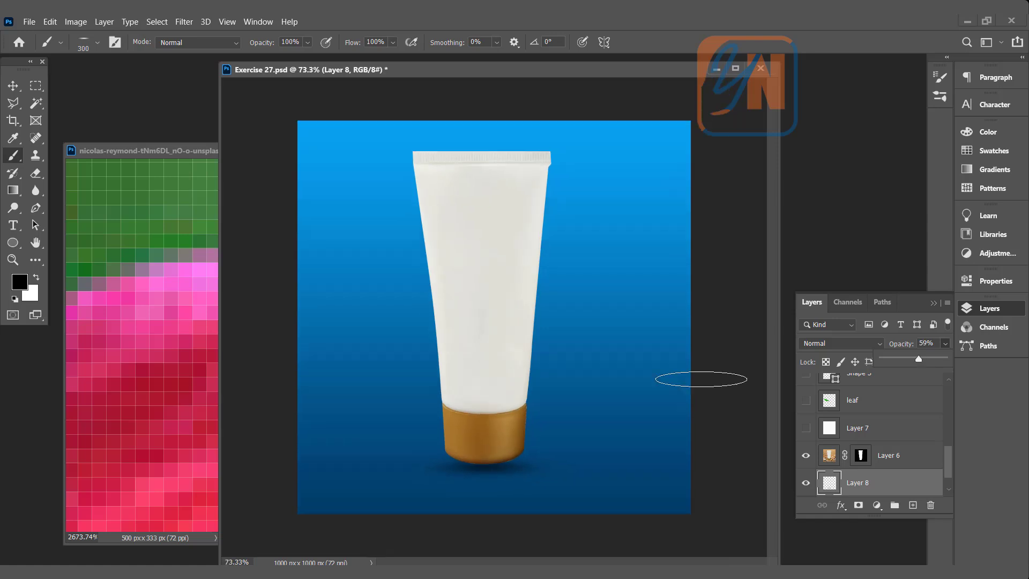